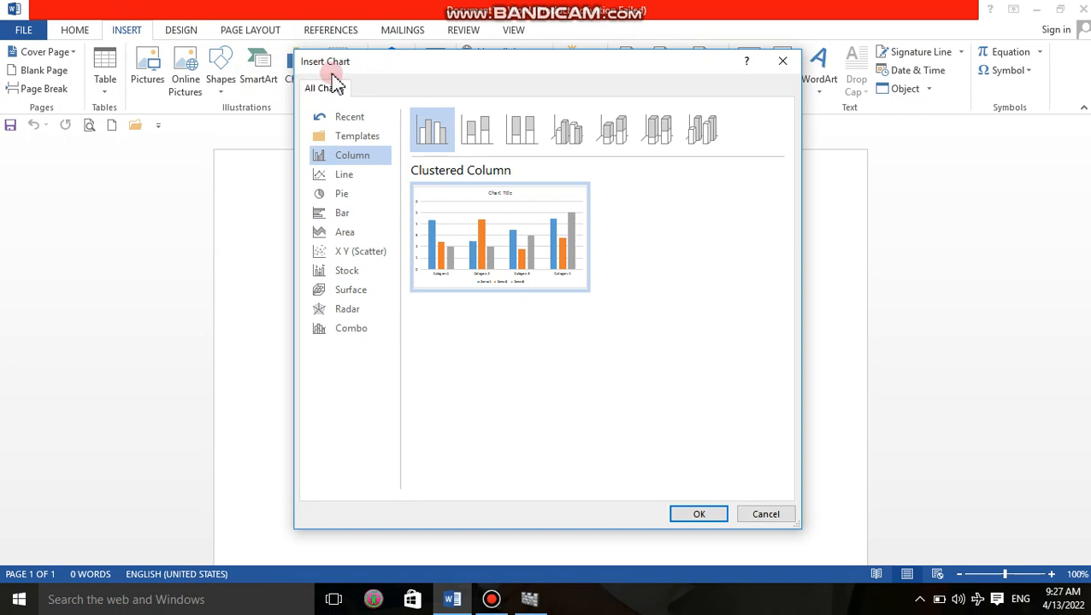
- Preview the available chart types, including line, column, bar, area, scatter, stock, surface, radar and combo
{"action": "left_click", "coordinate": [342, 177]}
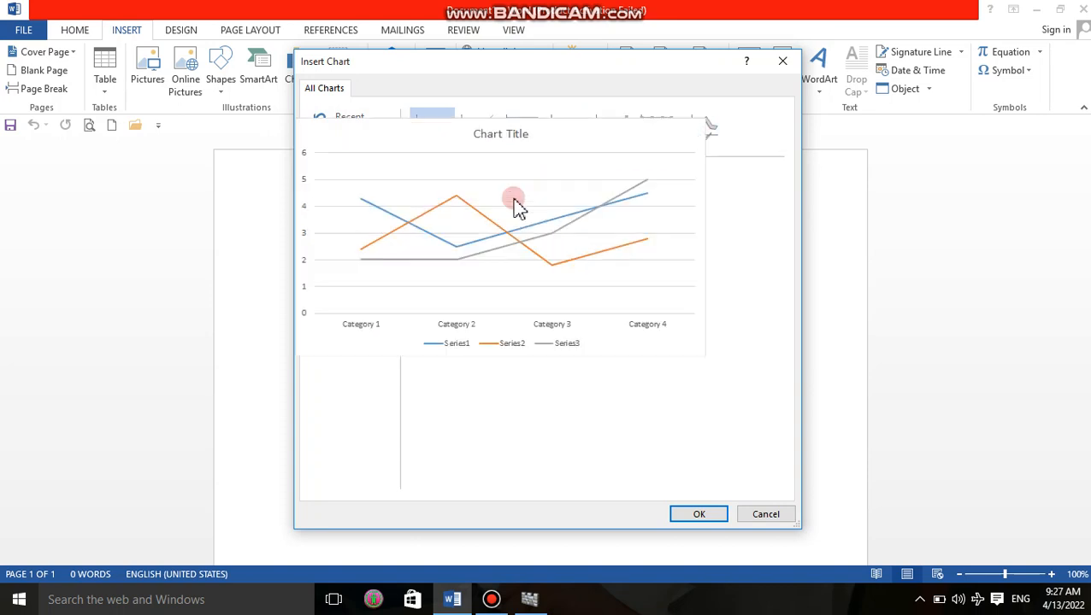
{"action": "left_click", "coordinate": [472, 138]}
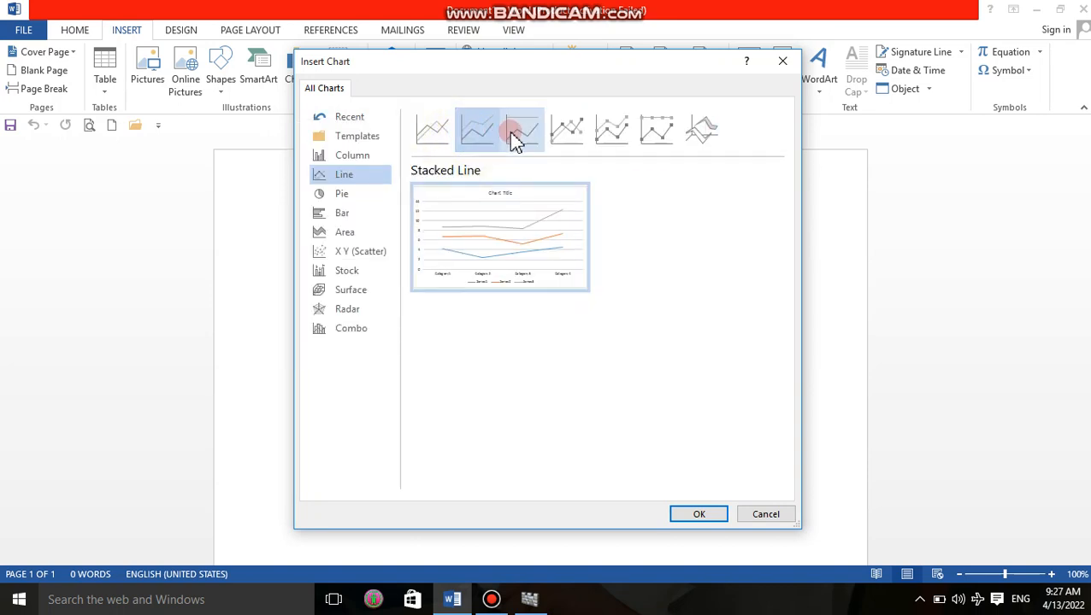
{"action": "left_click", "coordinate": [510, 132]}
{"action": "left_click", "coordinate": [342, 159]}
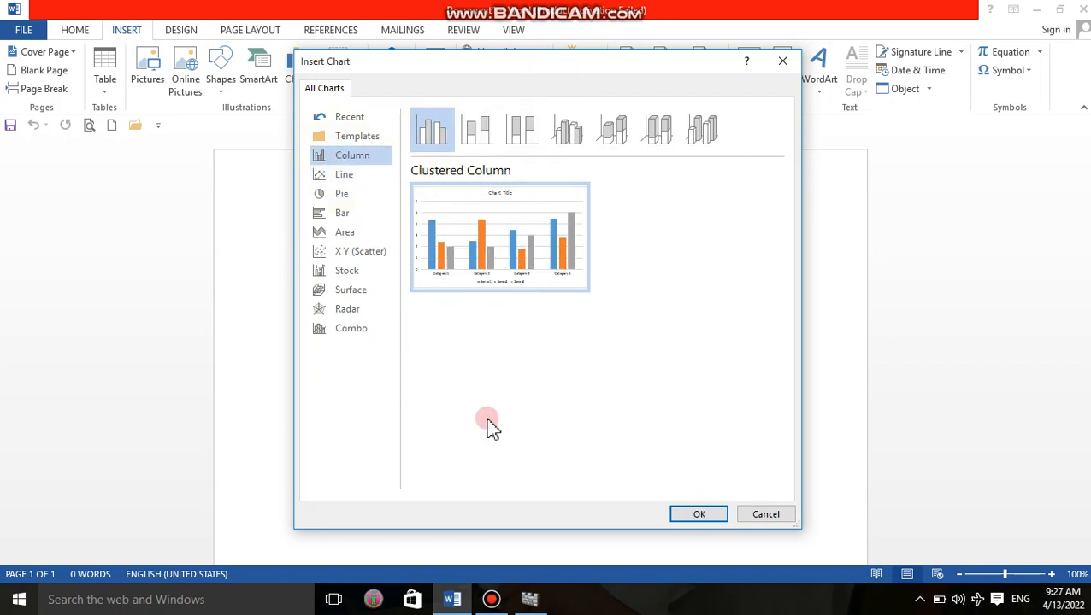
{"action": "left_click", "coordinate": [335, 218]}
{"action": "left_click", "coordinate": [339, 242]}
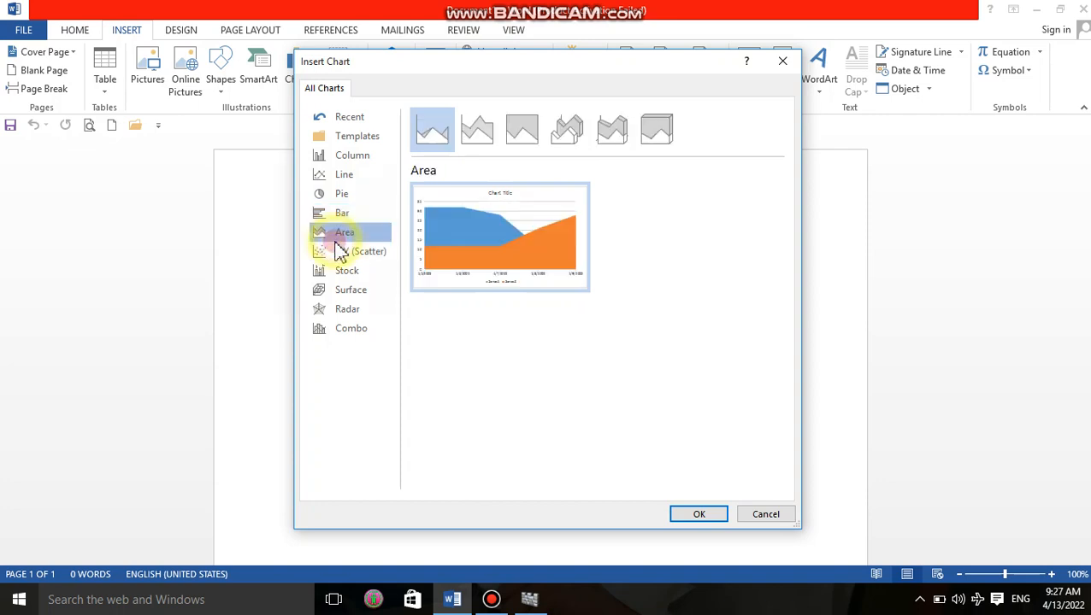
{"action": "left_click", "coordinate": [354, 268]}
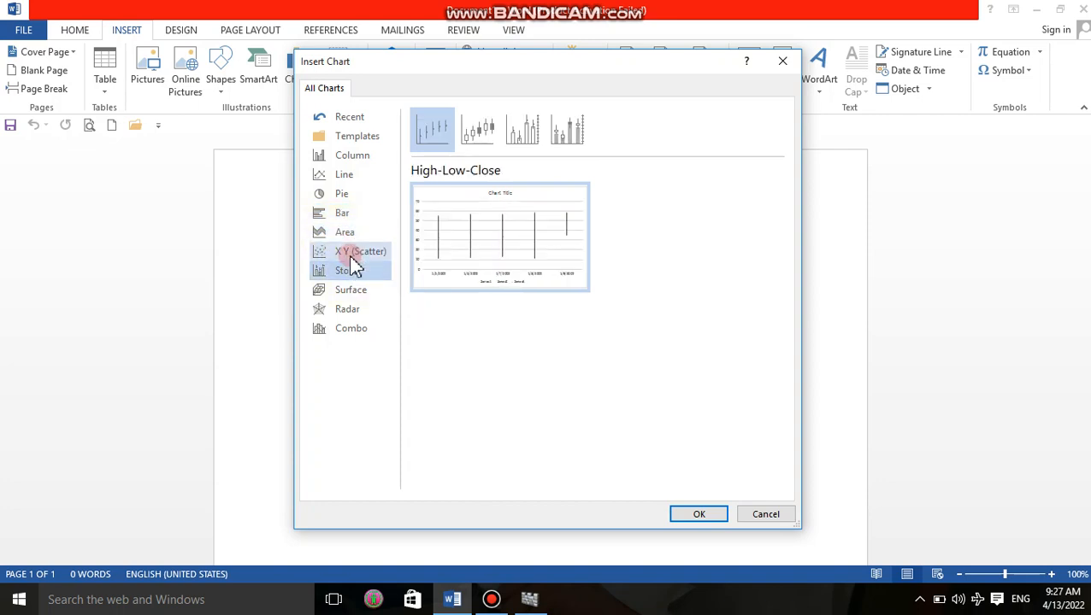
{"action": "left_click", "coordinate": [354, 252]}
{"action": "left_click", "coordinate": [347, 290]}
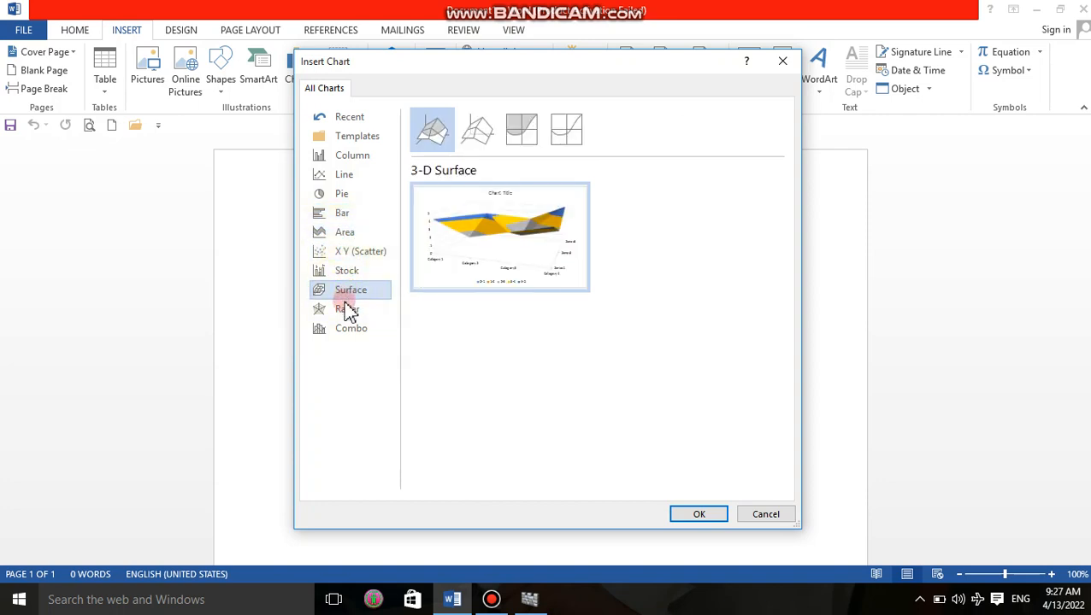
{"action": "left_click", "coordinate": [351, 314]}
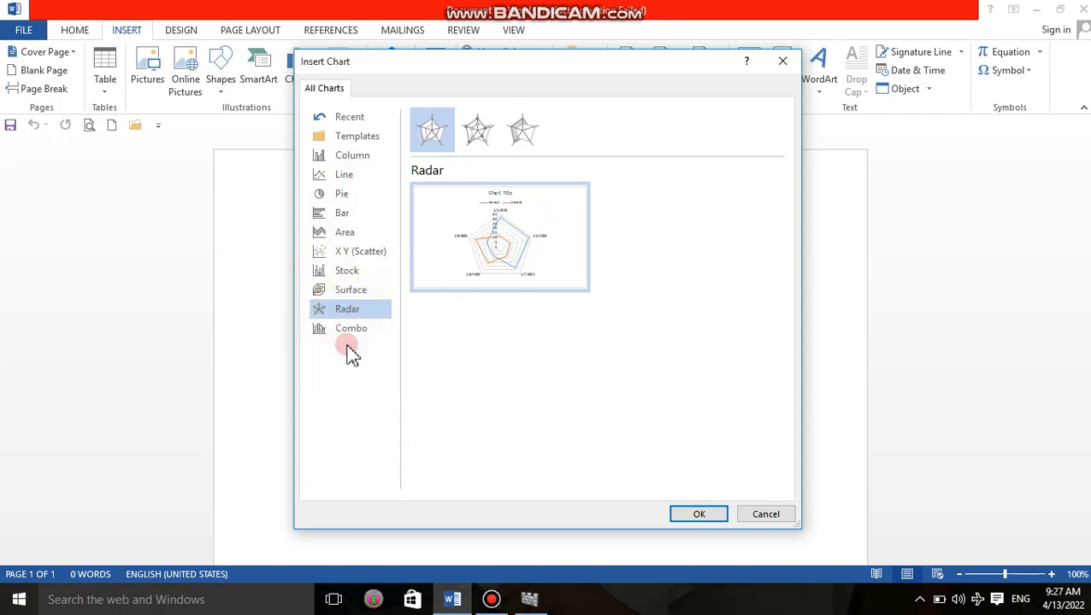
{"action": "left_click", "coordinate": [350, 329]}
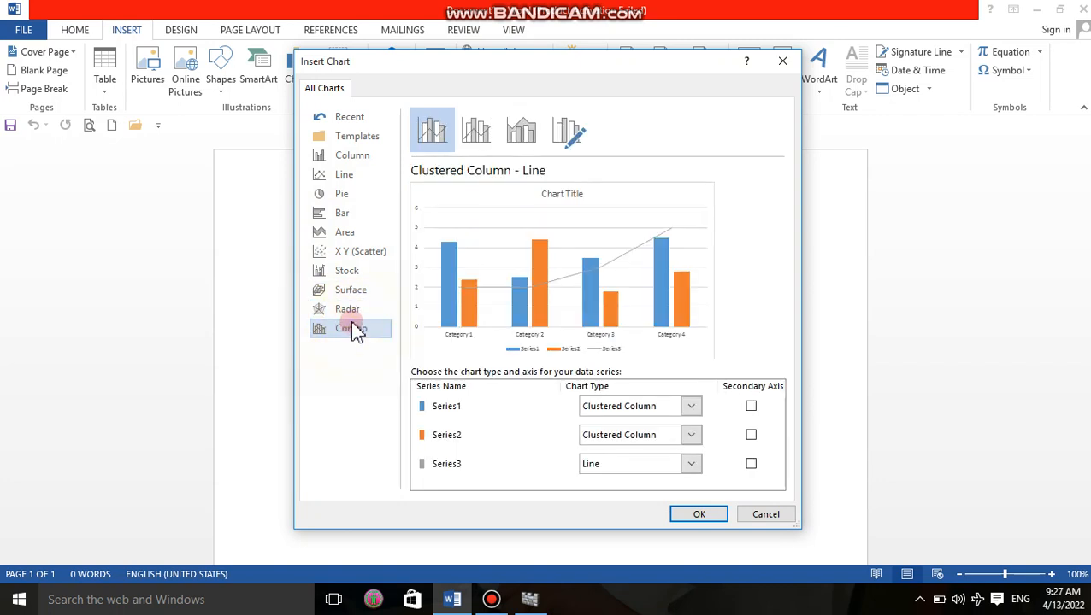
- Insert a Clustered Column chart into the document and dismiss the Office activation notice
{"action": "left_click", "coordinate": [351, 163]}
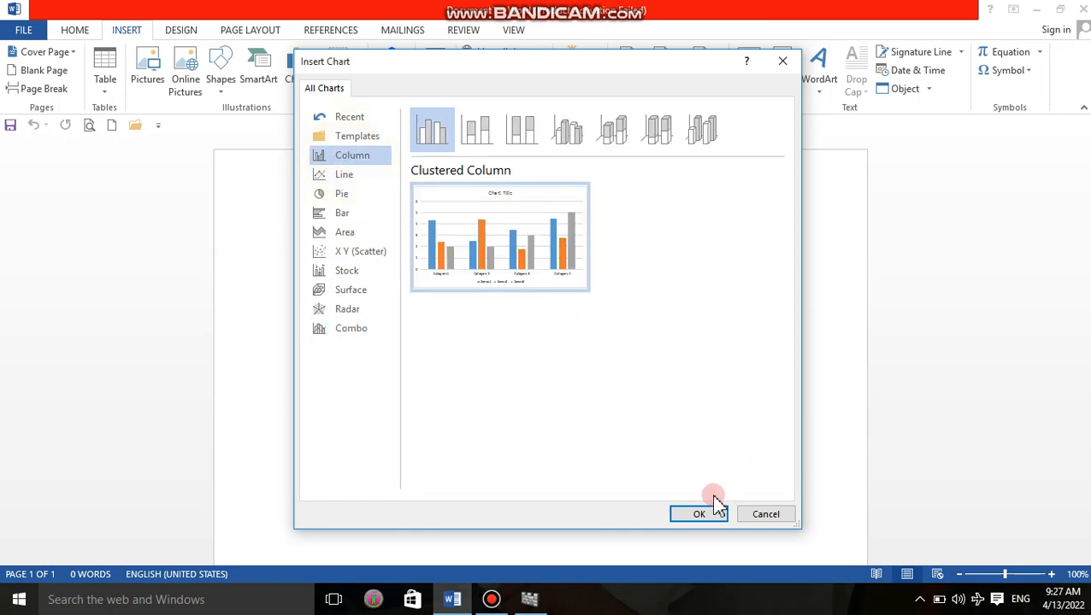
{"action": "left_click", "coordinate": [699, 514]}
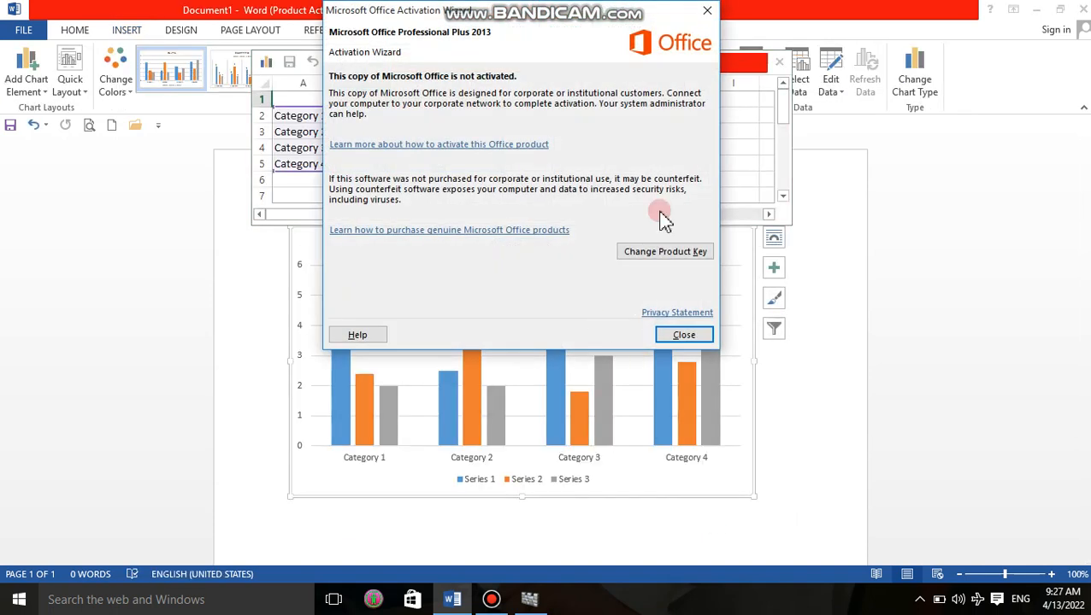
{"action": "left_click", "coordinate": [707, 11]}
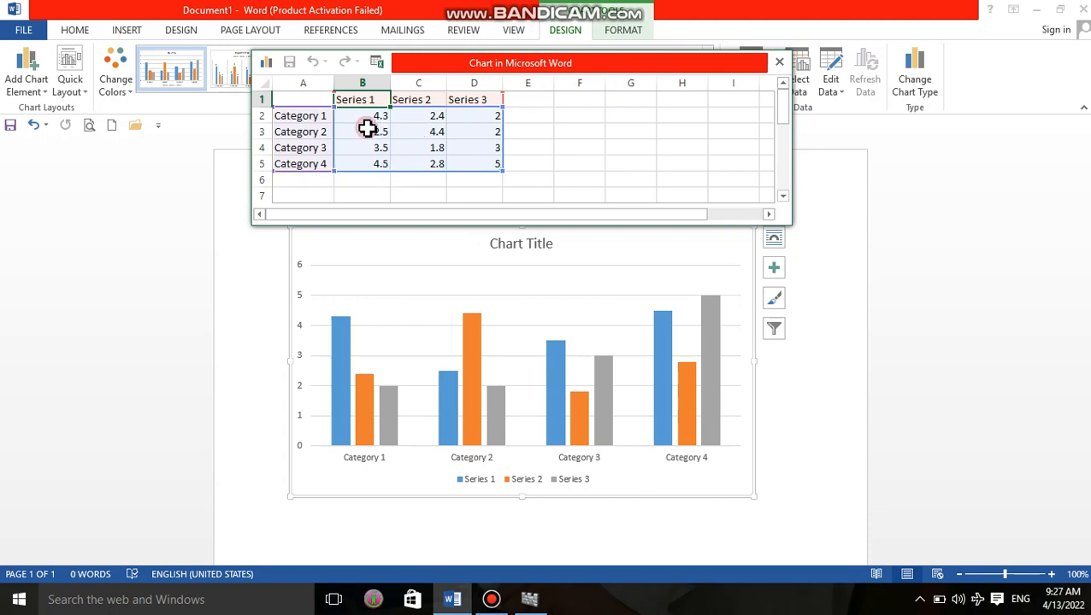
- Rename the four chart categories in cells A2 to A5 as afghanistan, pakistan, india and bangladish
{"action": "left_click", "coordinate": [319, 116]}
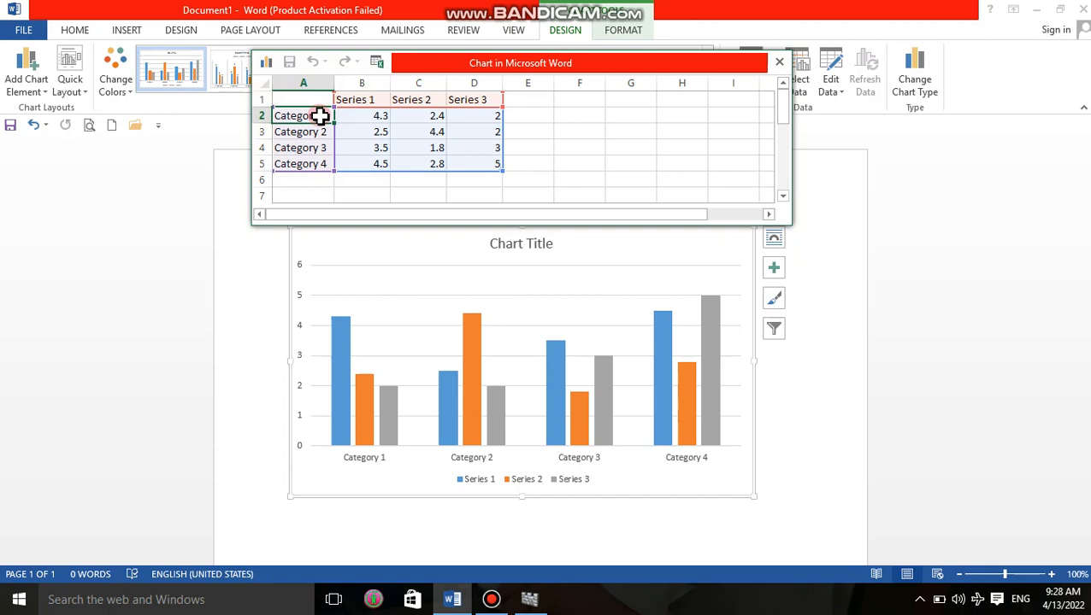
{"action": "type", "text": "afgha"}
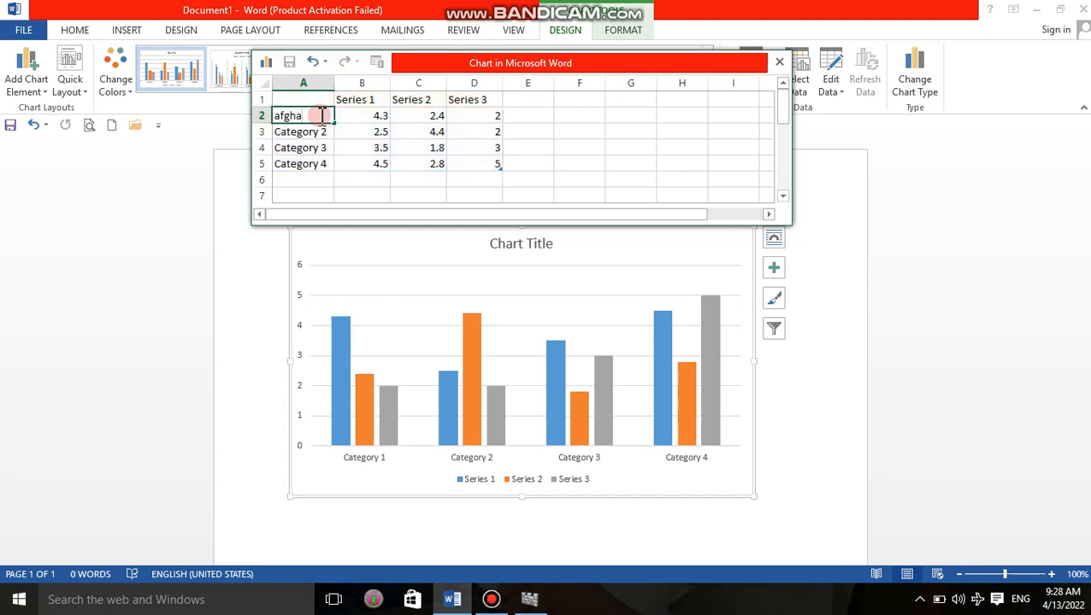
{"action": "type", "text": "nistan"}
{"action": "key", "text": "Return"}
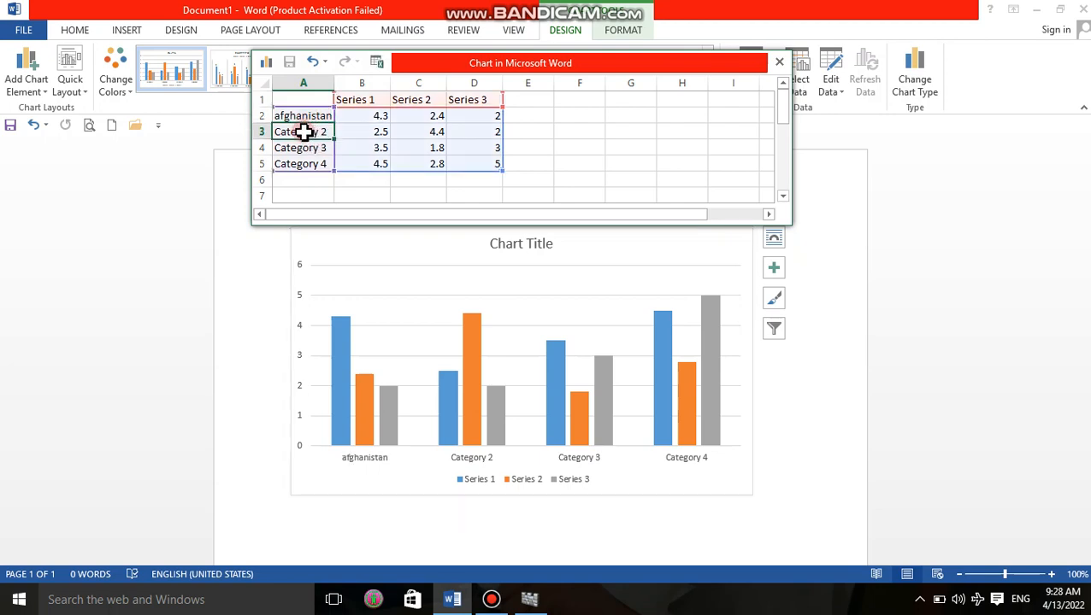
{"action": "type", "text": "pak"}
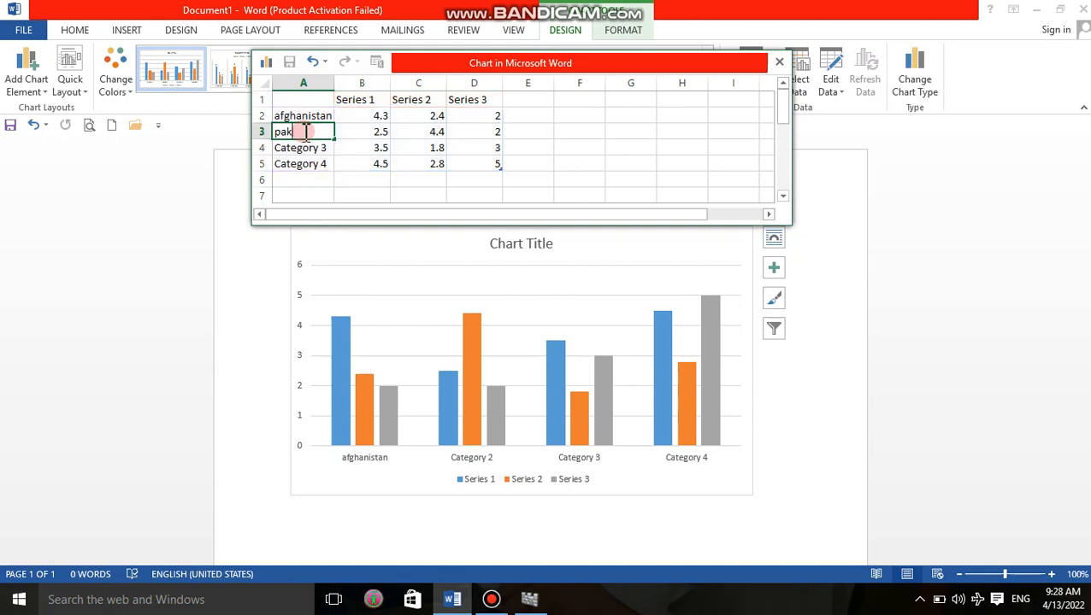
{"action": "type", "text": "istan"}
{"action": "key", "text": "Return"}
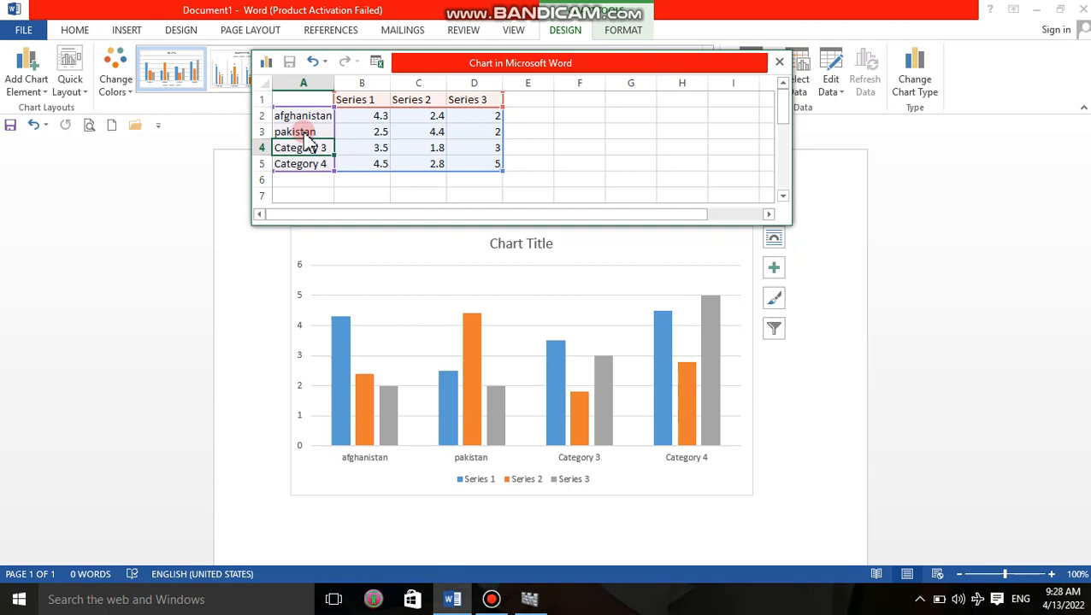
{"action": "type", "text": "india"}
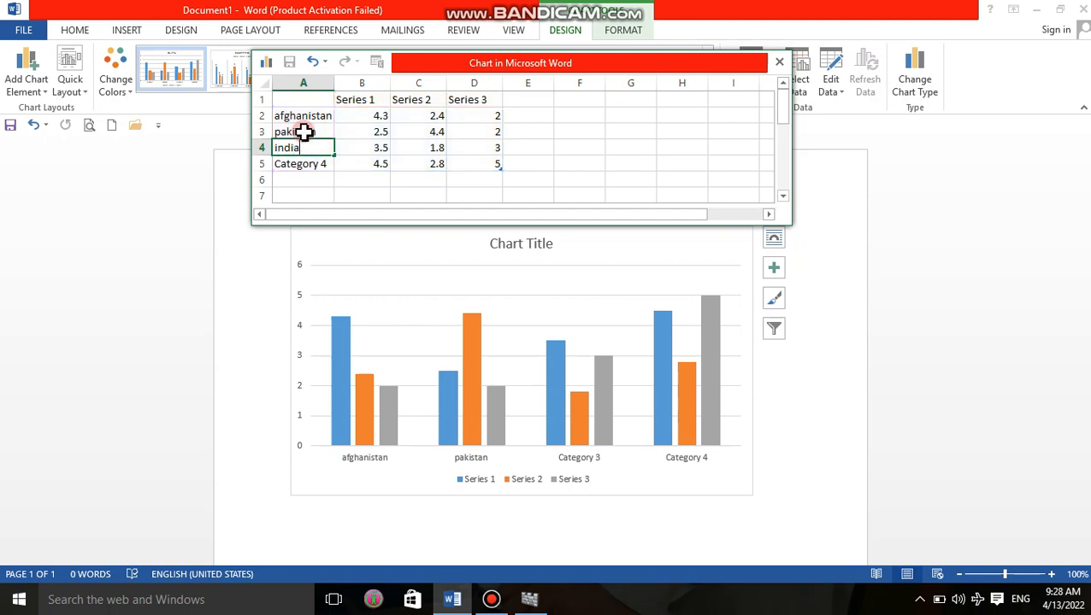
{"action": "key", "text": "Return"}
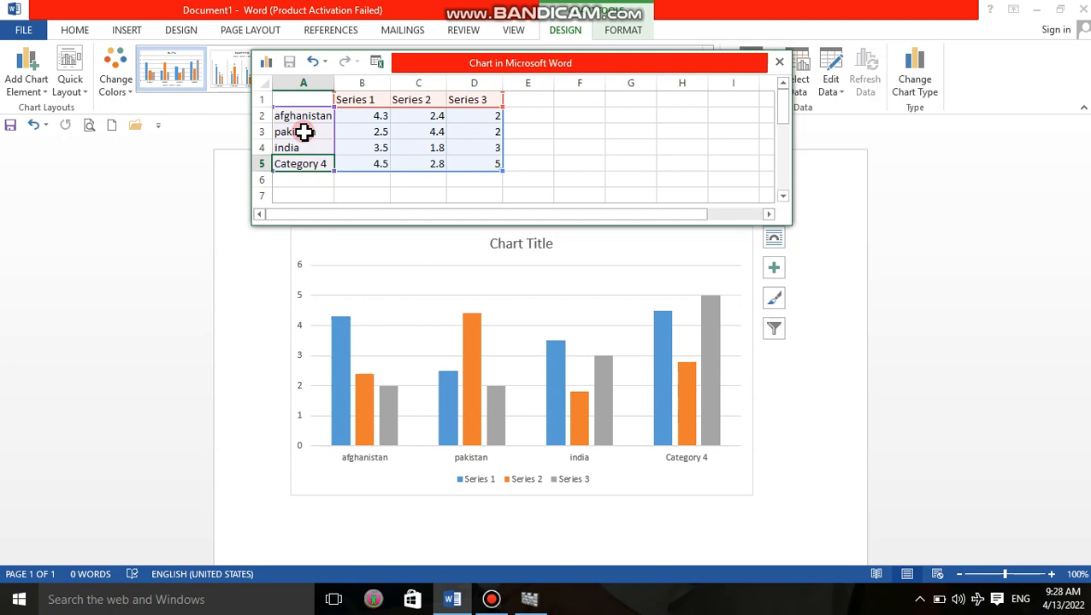
{"action": "type", "text": "bangla"}
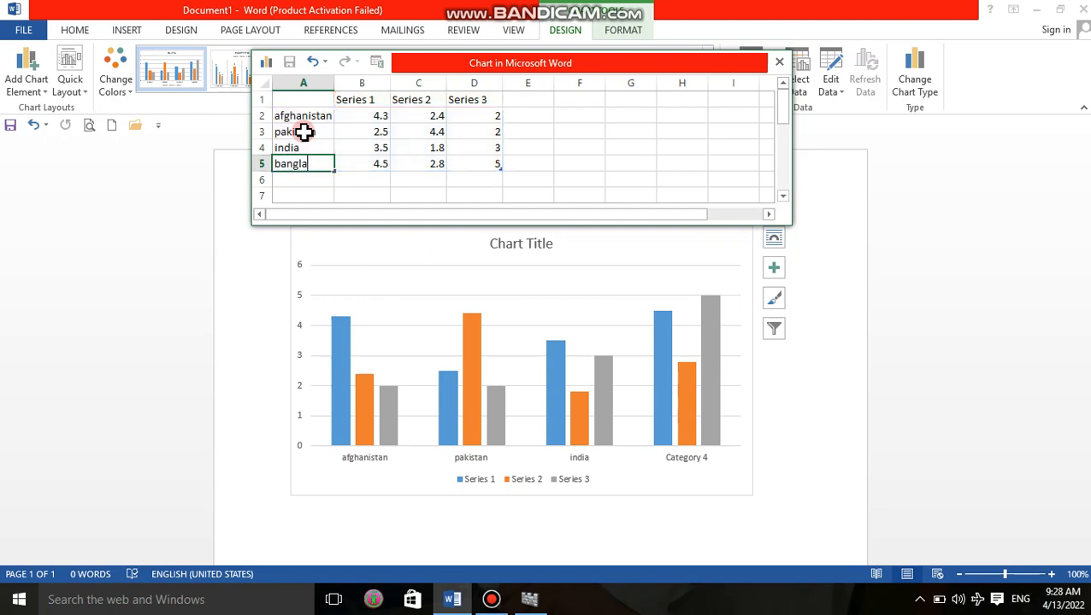
{"action": "type", "text": "dish"}
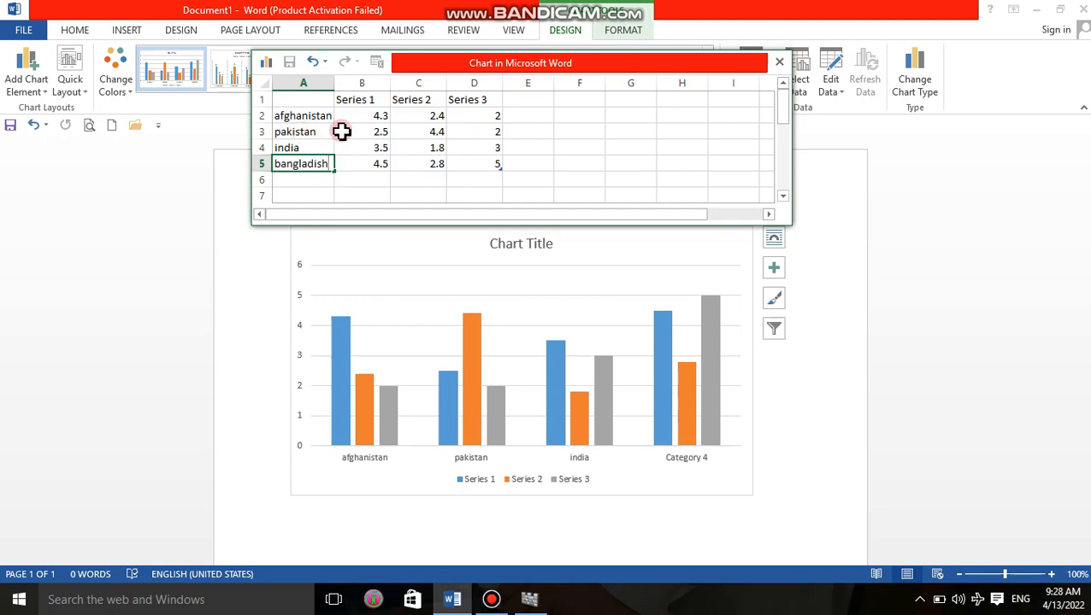
{"action": "left_click", "coordinate": [363, 118]}
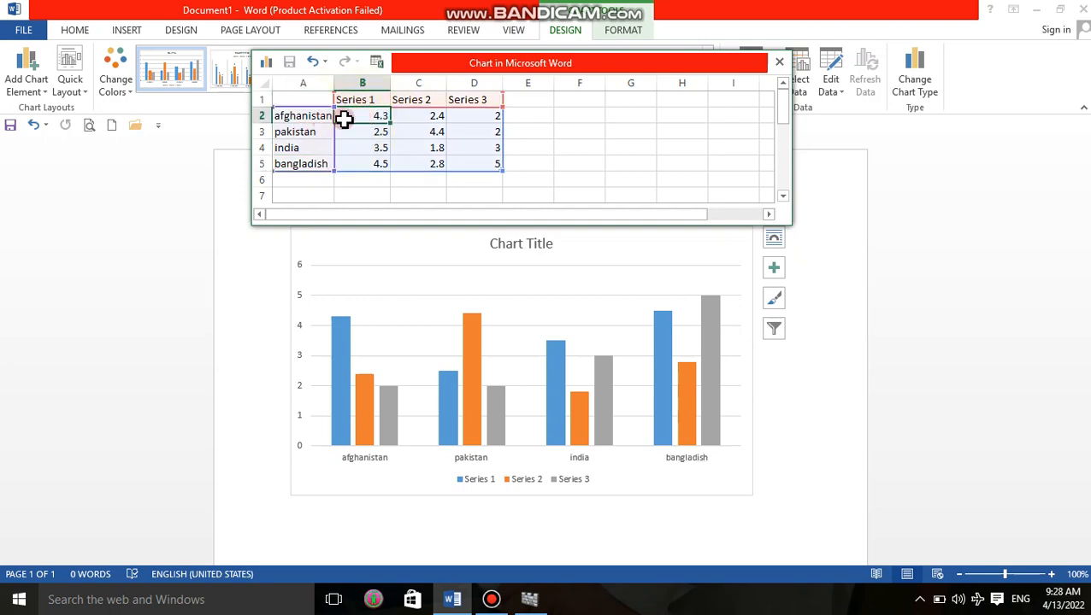
- Rename the three series headers in cells B1 to D1 as 1 match, 2 match and 3 math
{"action": "left_click", "coordinate": [365, 99]}
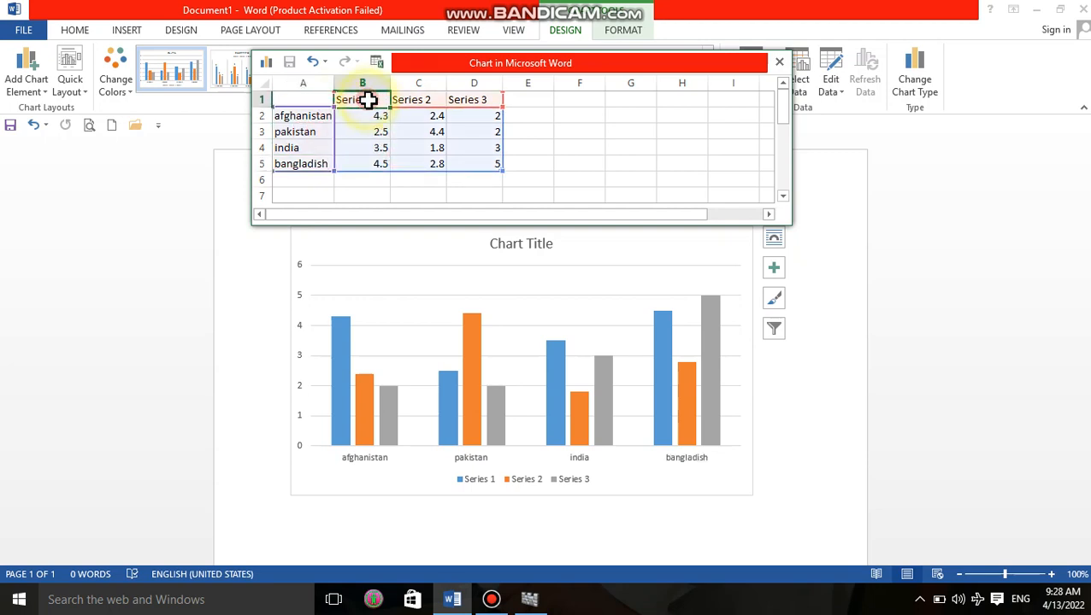
{"action": "type", "text": "1"}
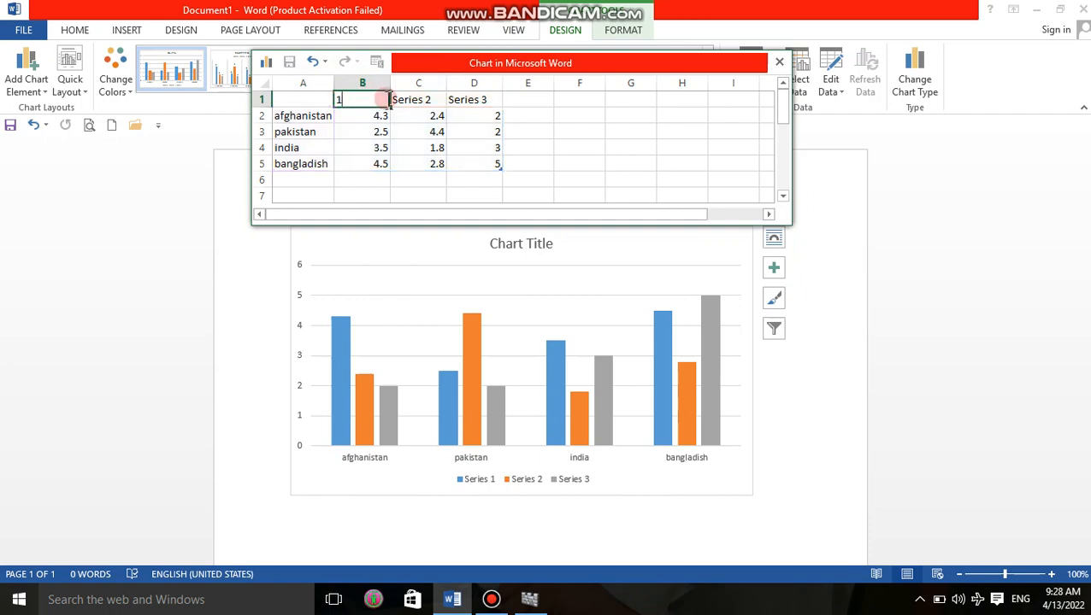
{"action": "left_click", "coordinate": [408, 100]}
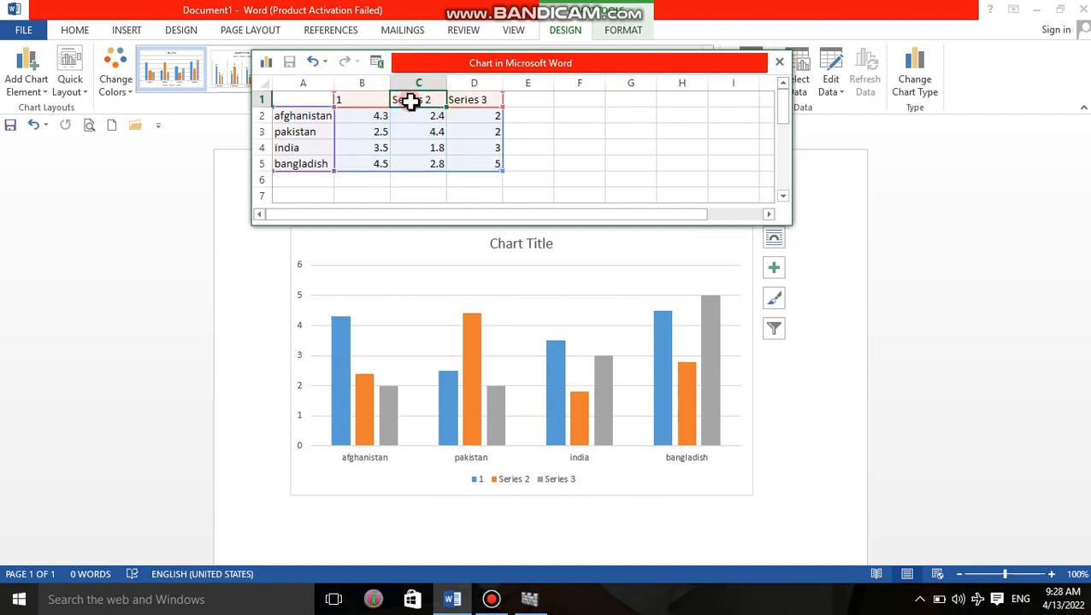
{"action": "type", "text": "1"}
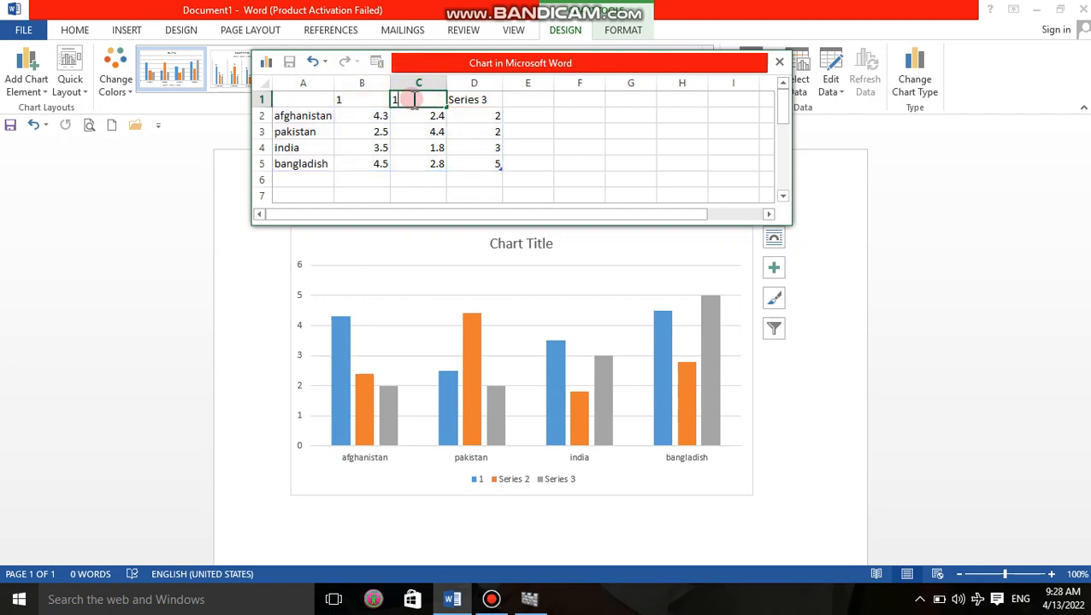
{"action": "key", "text": "BackSpace"}
{"action": "type", "text": "2 match"}
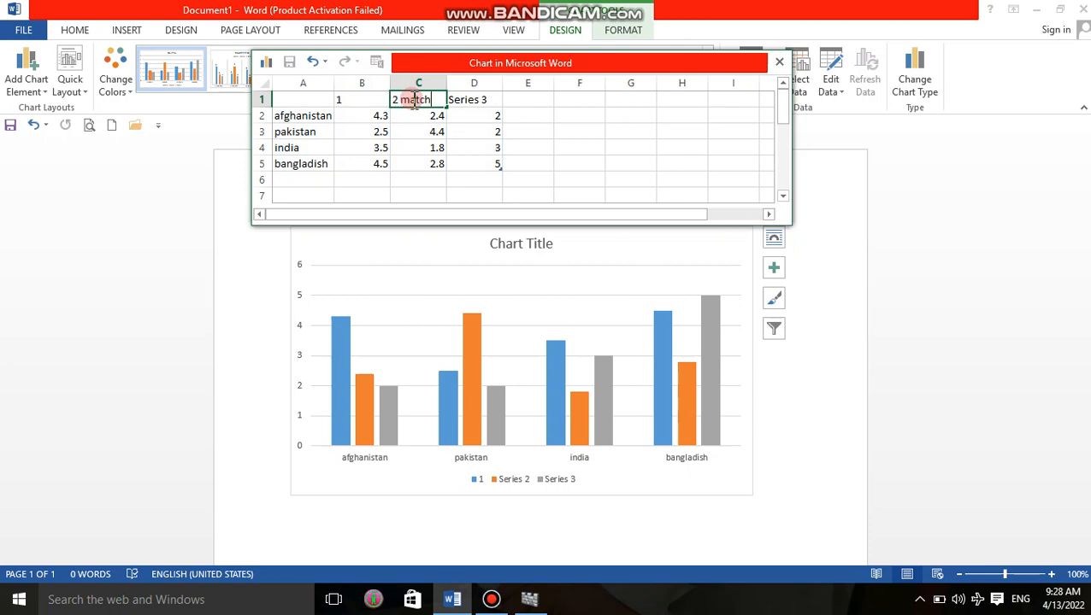
{"action": "left_click", "coordinate": [354, 101]}
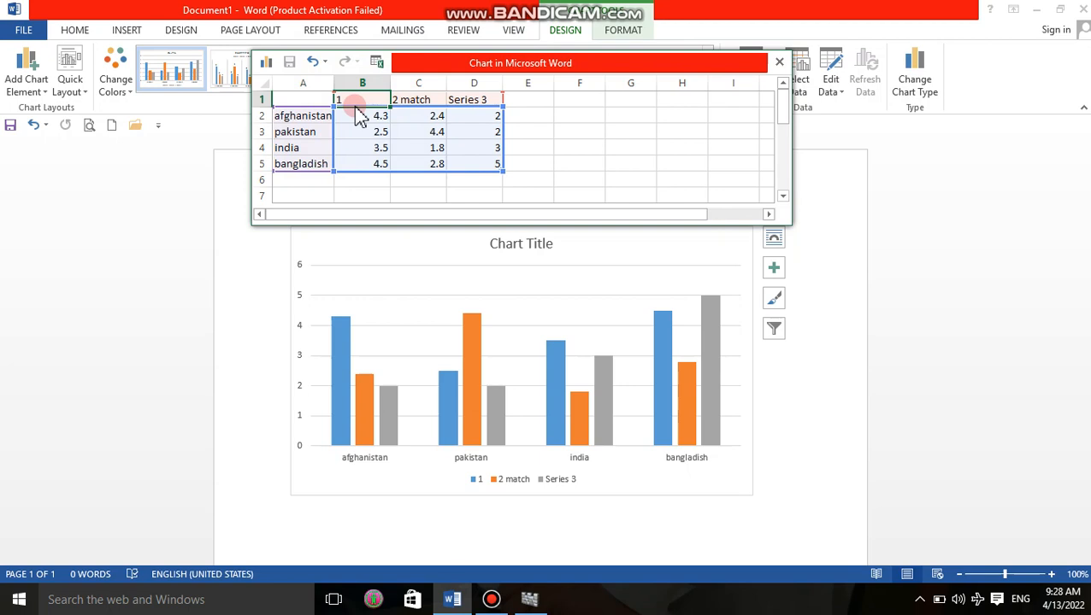
{"action": "double_click", "coordinate": [357, 102]}
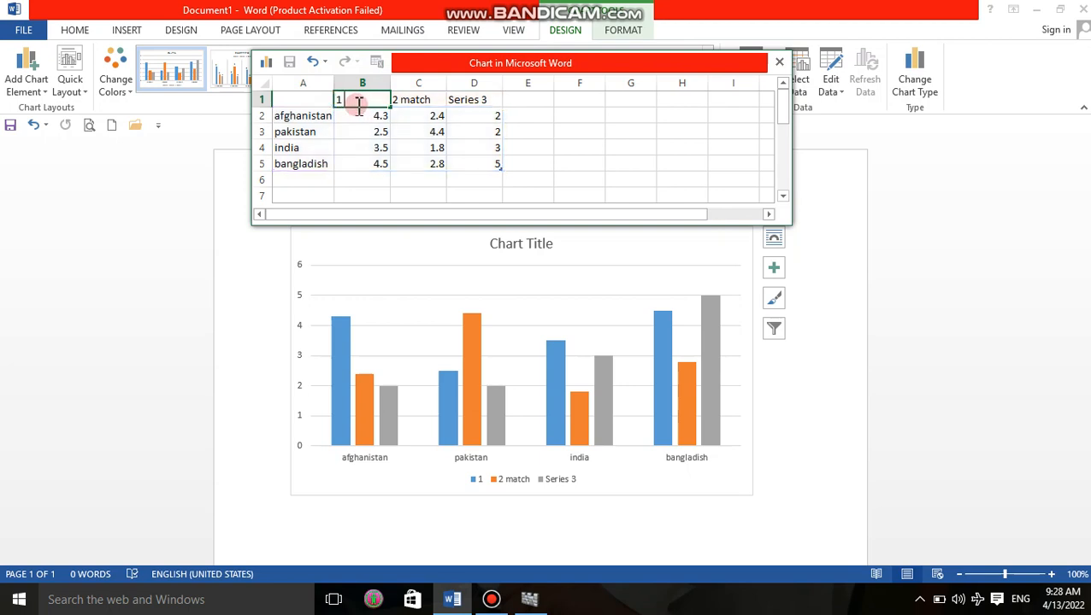
{"action": "type", "text": "match"}
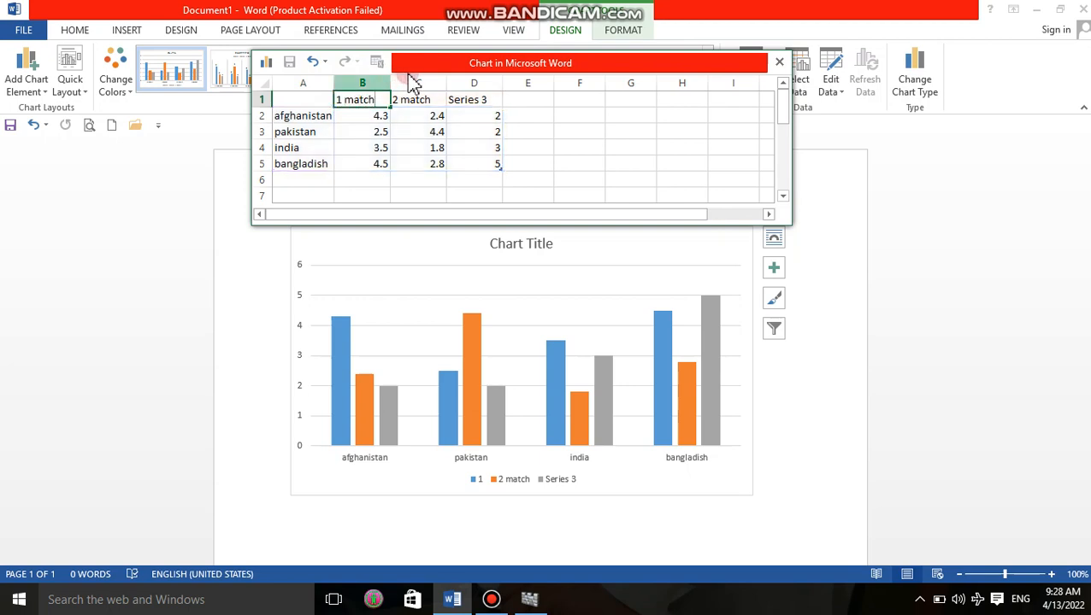
{"action": "left_click", "coordinate": [461, 101]}
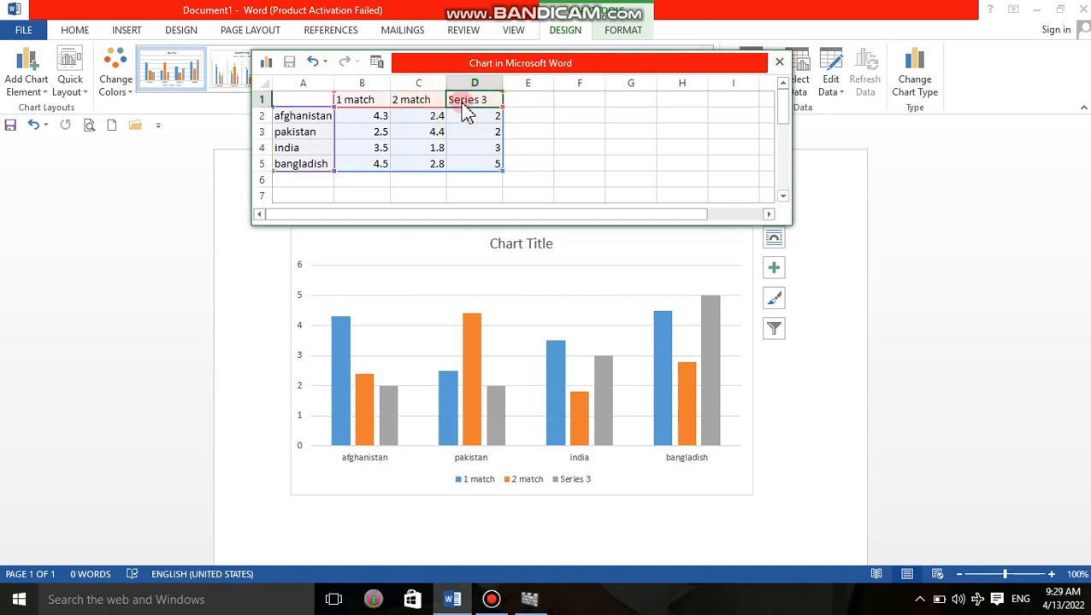
{"action": "type", "text": "3"}
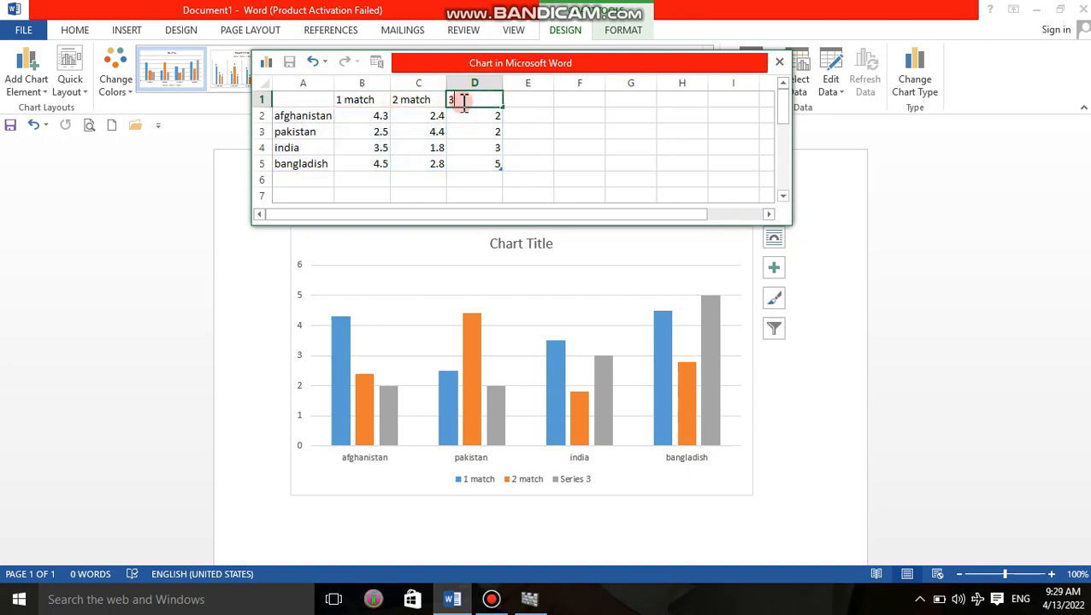
{"action": "type", "text": " math"}
{"action": "left_click", "coordinate": [364, 125]}
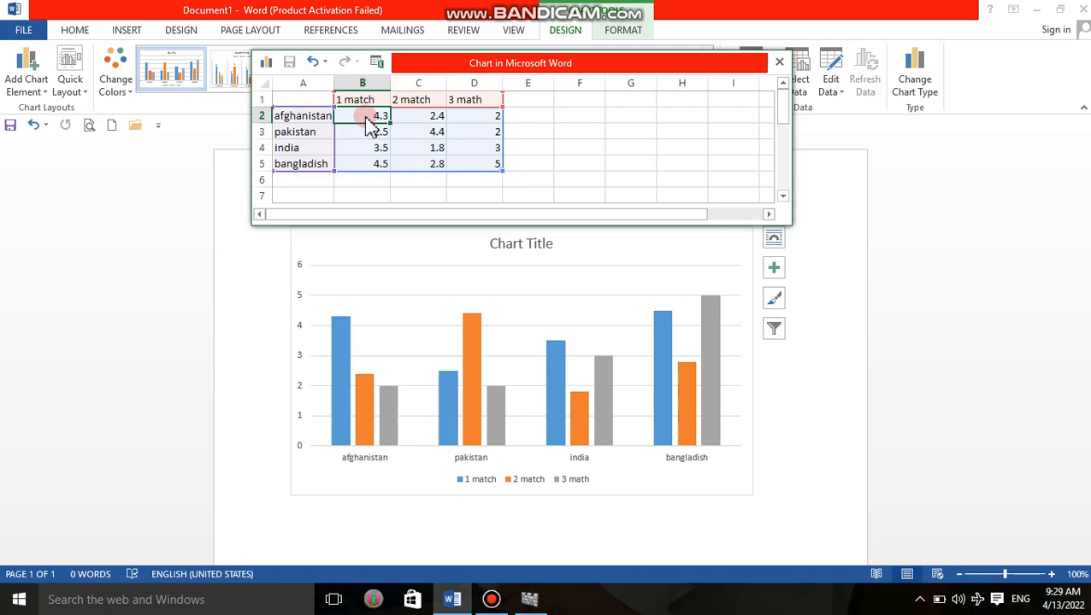
- Replace the four country categories in cells A2 to A5 of the chart's data sheet with player names
{"action": "left_click", "coordinate": [314, 118]}
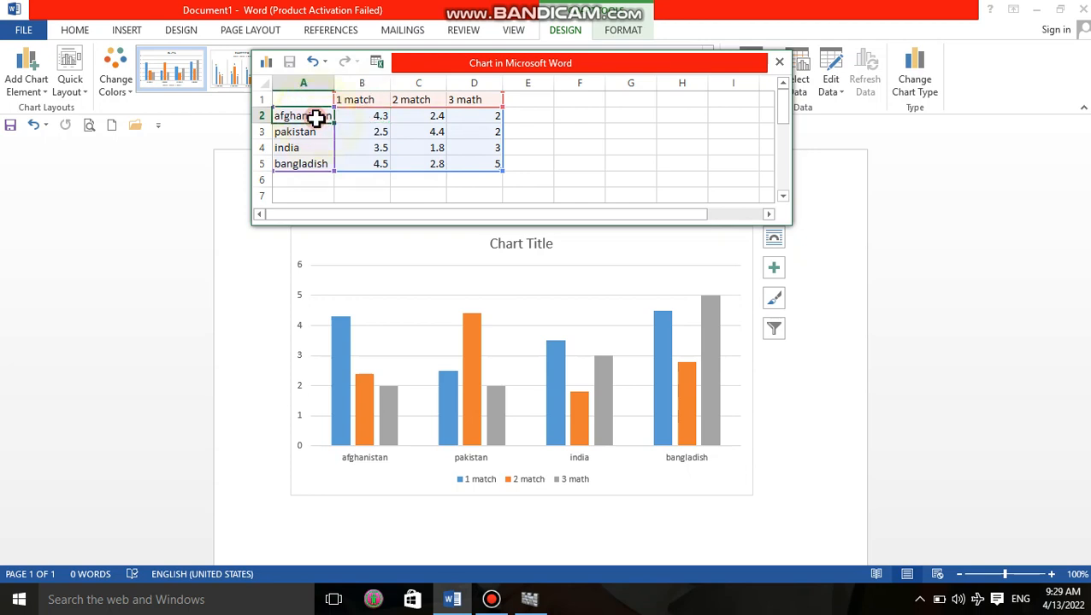
{"action": "type", "text": "m"}
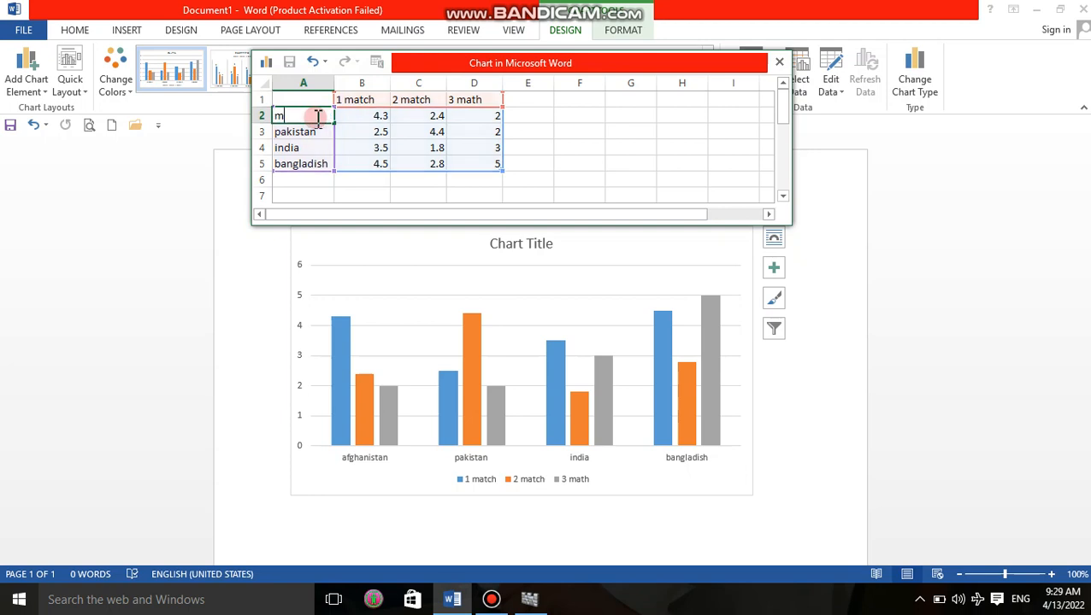
{"action": "key", "text": "BackSpace"}
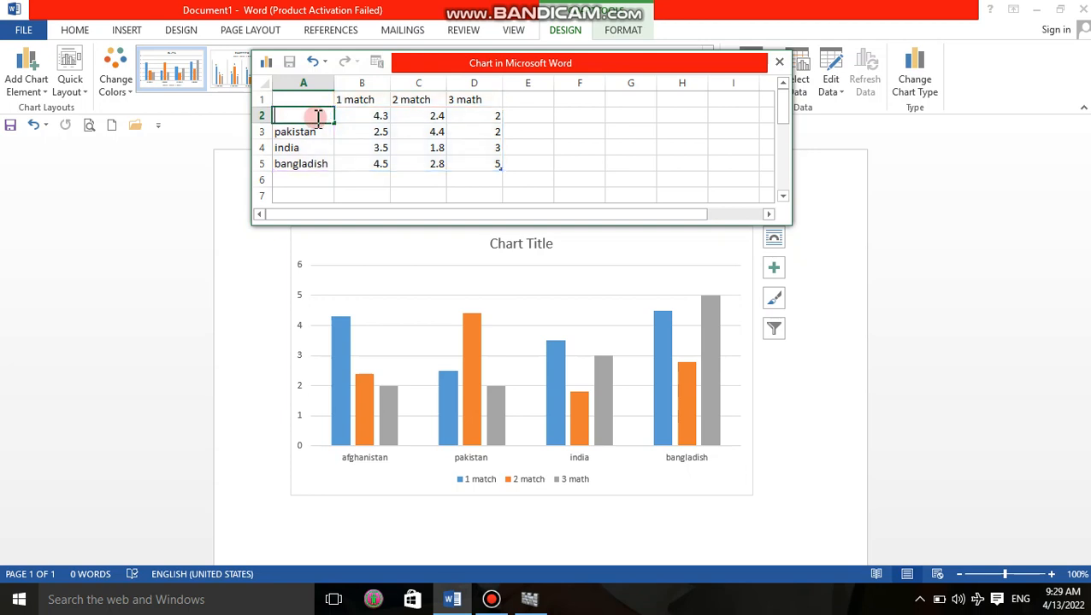
{"action": "type", "text": "M nabi"}
{"action": "key", "text": "Return"}
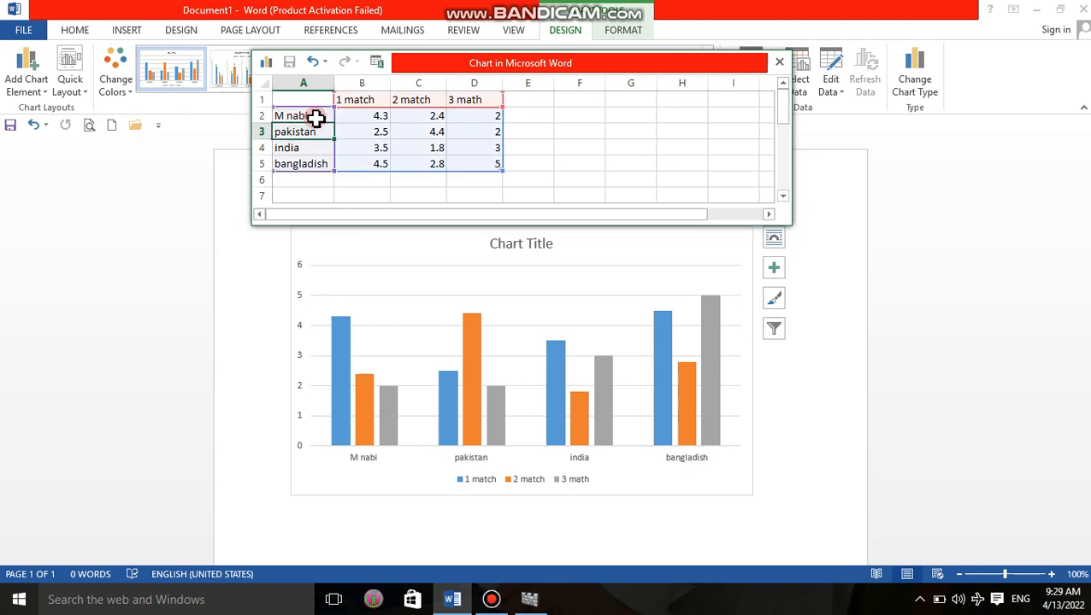
{"action": "type", "text": "R"}
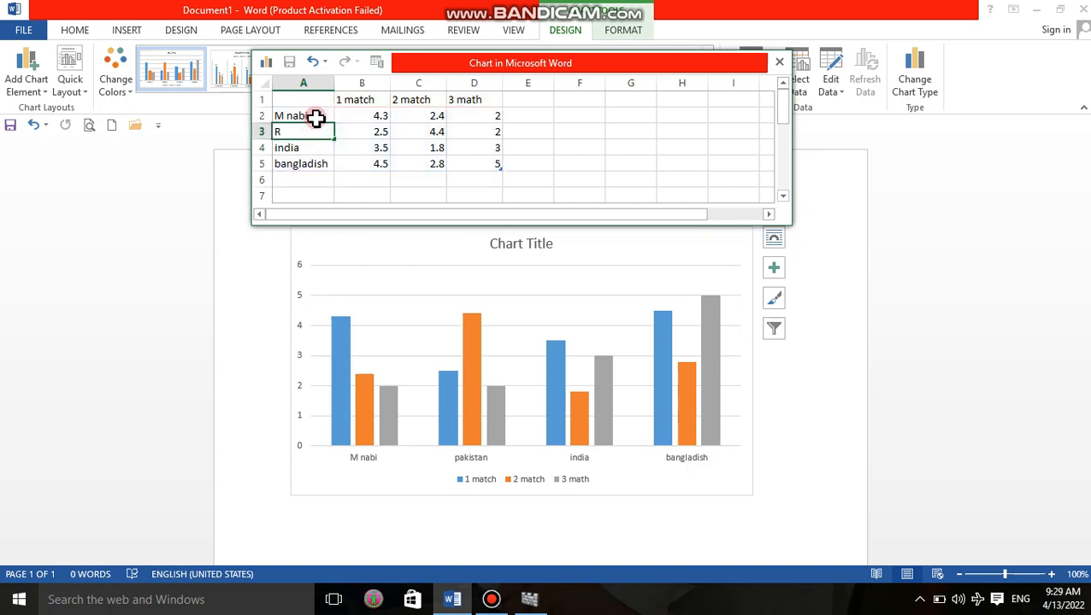
{"action": "type", "text": "ashid"}
{"action": "key", "text": "Return"}
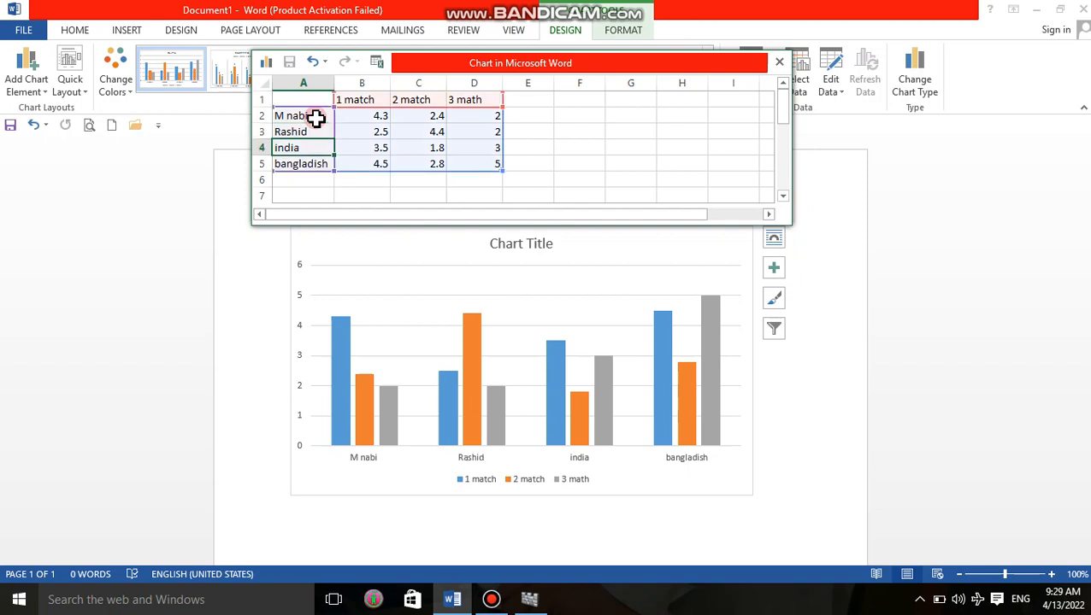
{"action": "type", "text": "MU"}
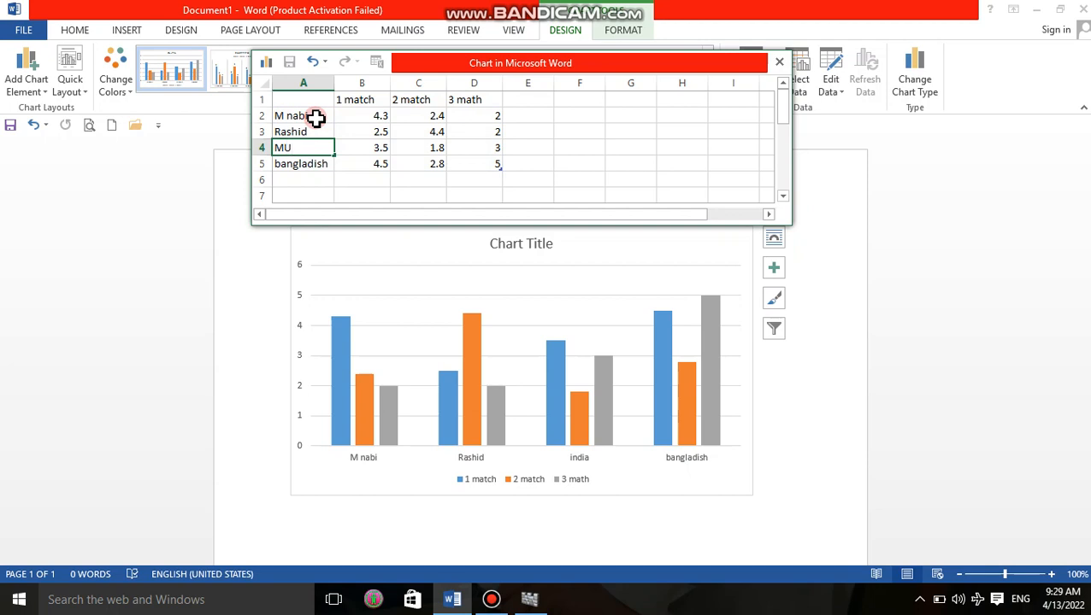
{"action": "key", "text": "BackSpace"}
{"action": "type", "text": "jeeb"}
{"action": "key", "text": "Return"}
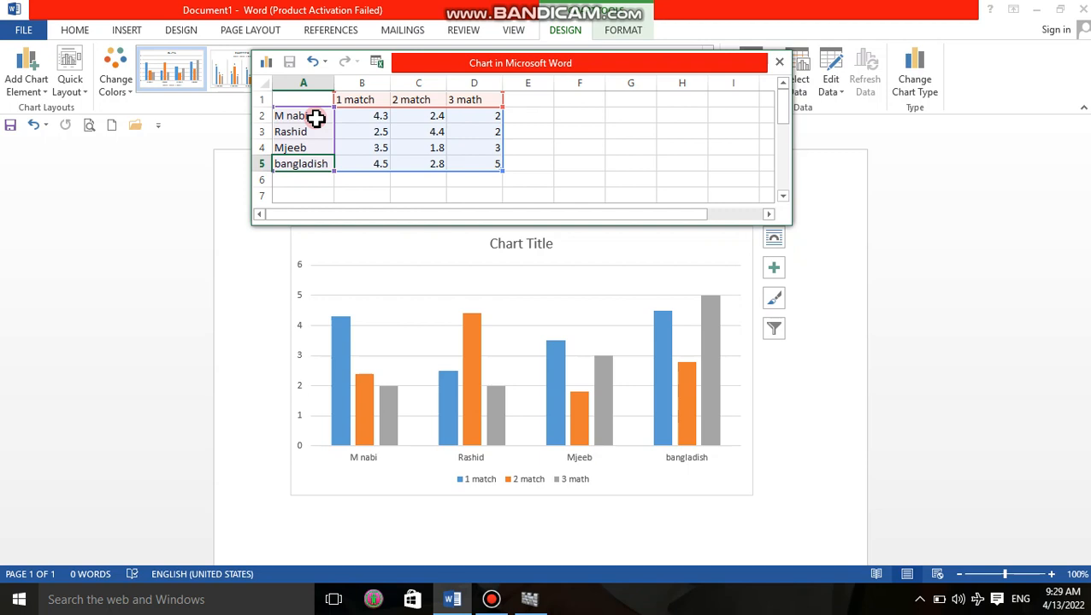
{"action": "type", "text": "As"}
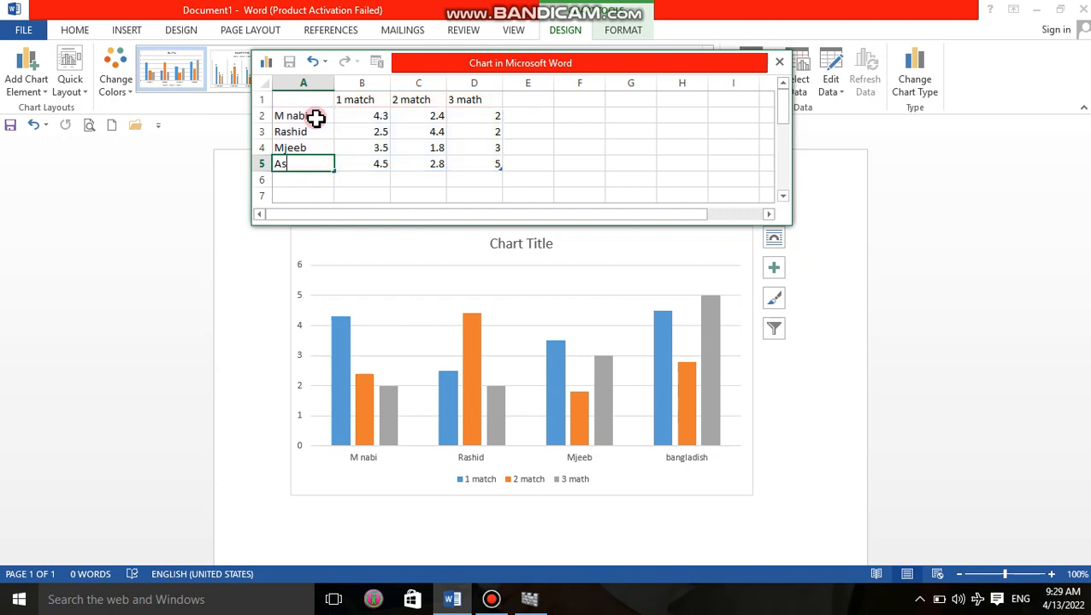
{"action": "type", "text": "ghar"}
- Enter the first player's match values in row 2: 100 in B2, 20 in C2 and 45 in D2
{"action": "left_click", "coordinate": [359, 117]}
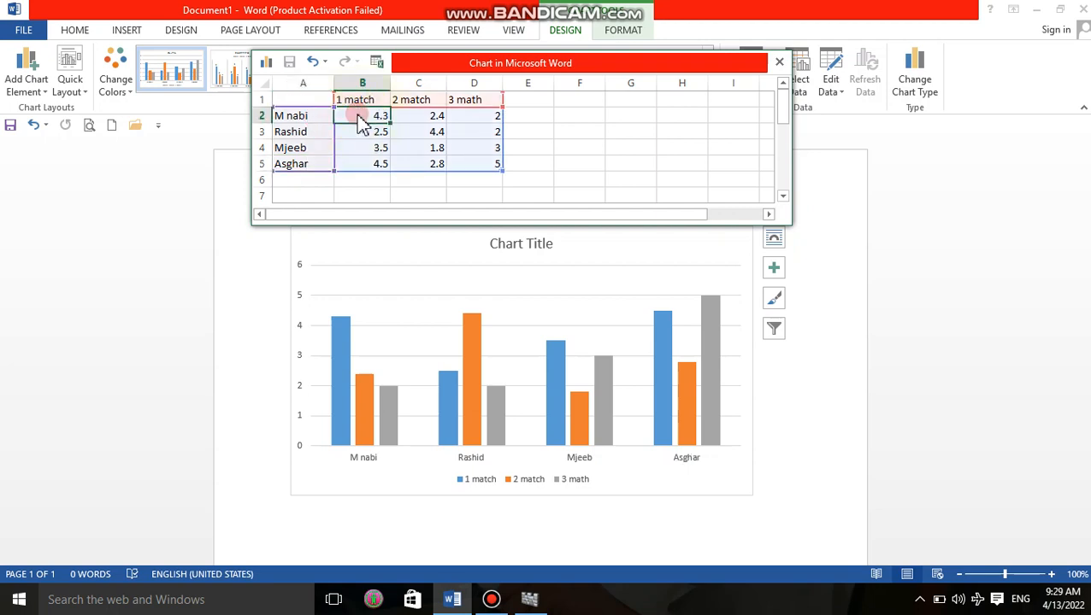
{"action": "type", "text": "10"}
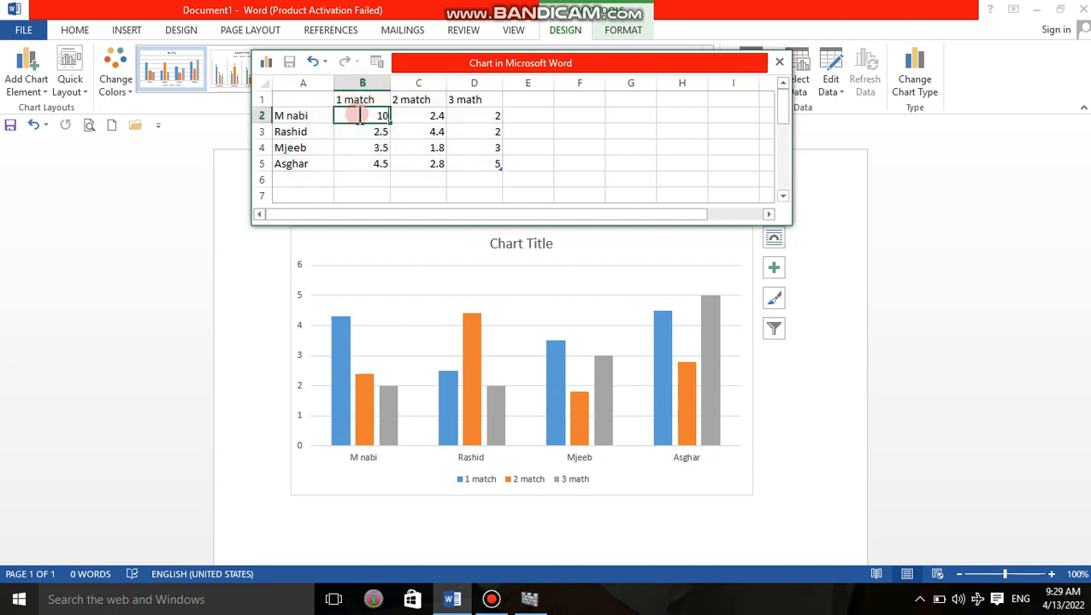
{"action": "type", "text": "0"}
{"action": "left_click", "coordinate": [421, 118]}
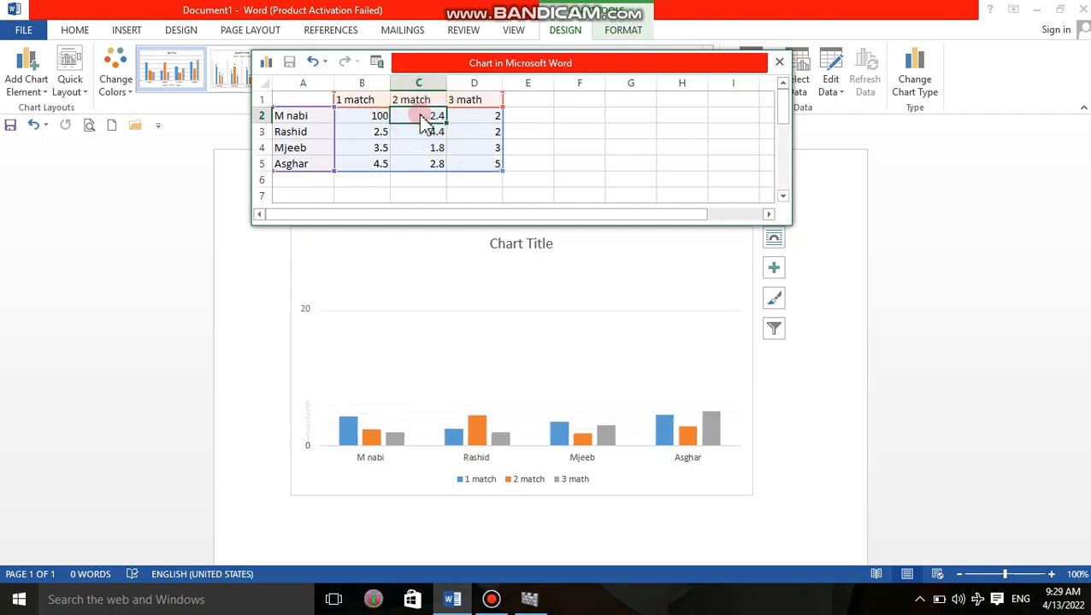
{"action": "type", "text": "20"}
{"action": "left_click", "coordinate": [481, 117]}
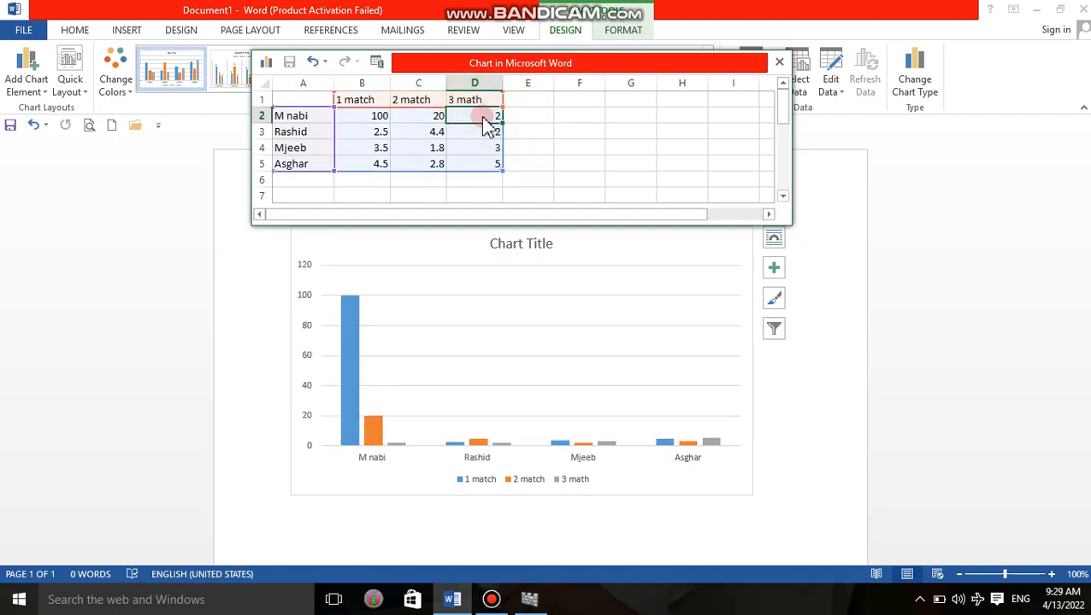
{"action": "type", "text": "45"}
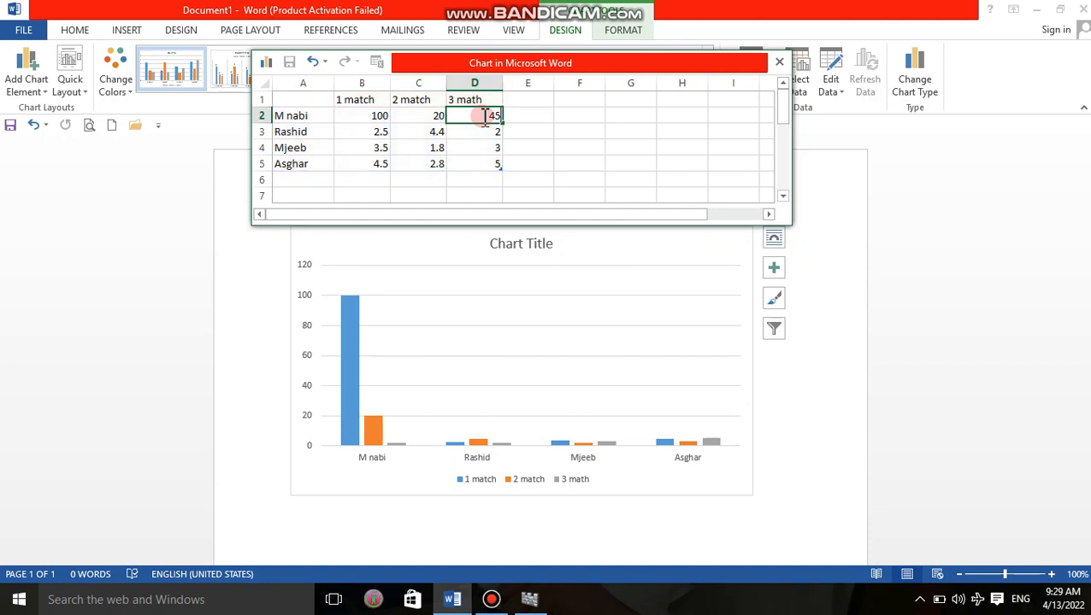
- Enter the second player's match values in row 3: 89 in B3, 20 in C3 and 55 in D3
{"action": "left_click", "coordinate": [342, 131]}
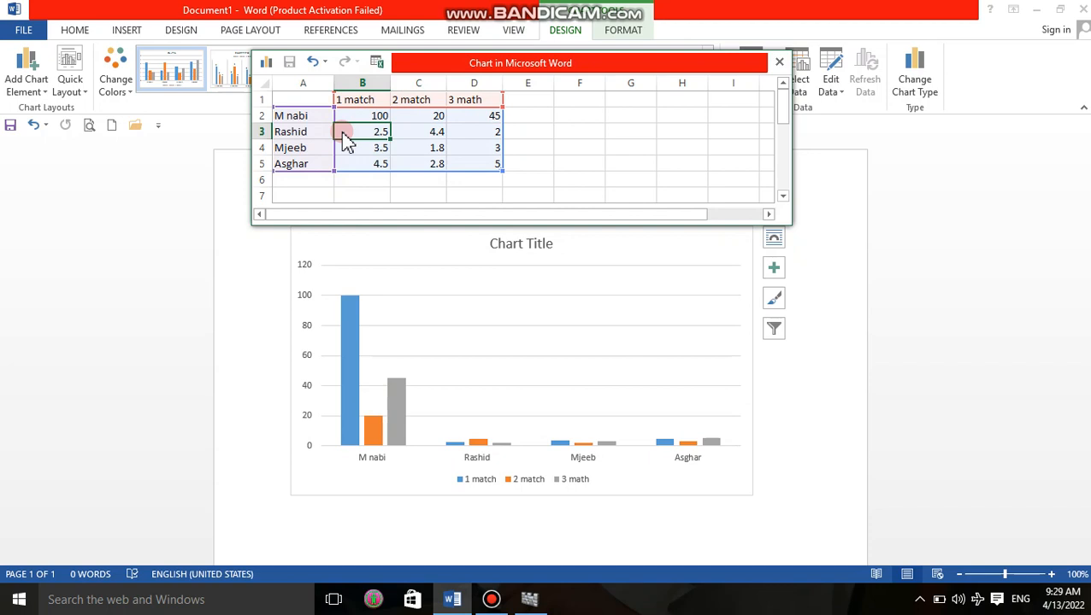
{"action": "type", "text": "89"}
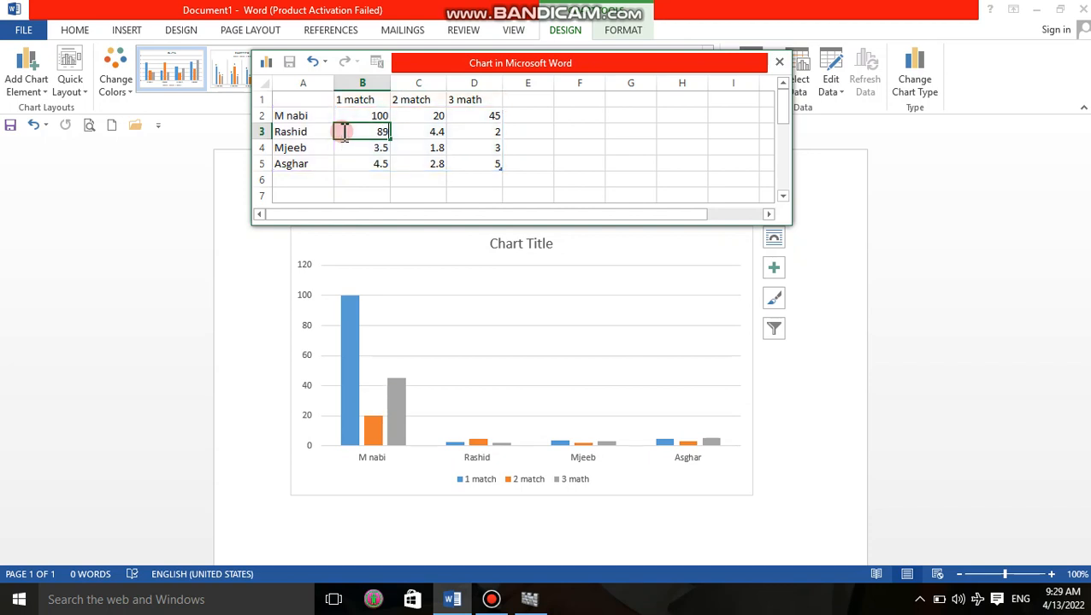
{"action": "left_click", "coordinate": [440, 140]}
{"action": "type", "text": "20"}
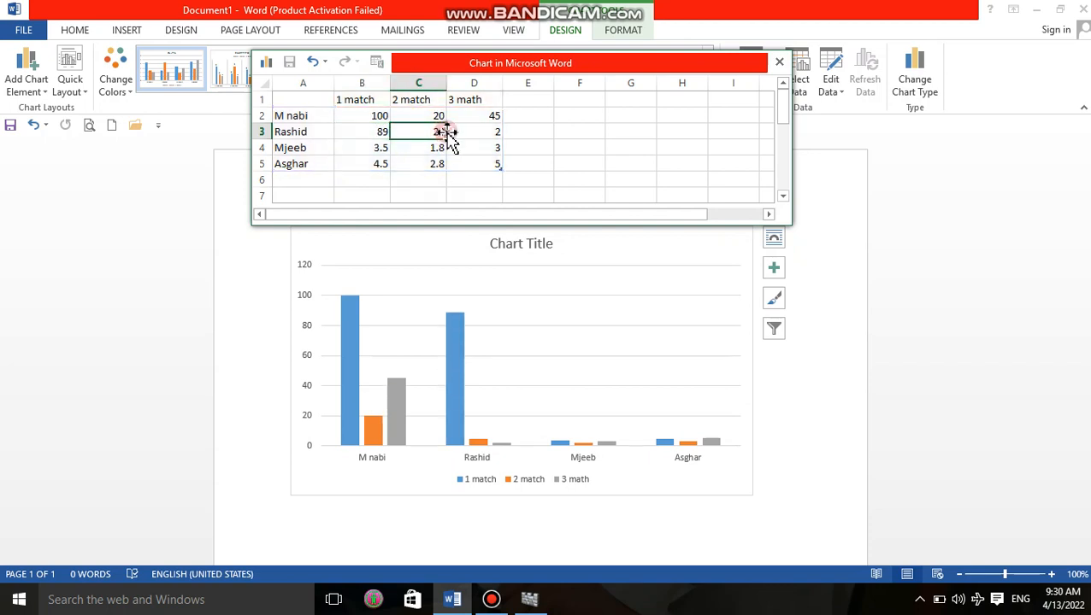
{"action": "left_click", "coordinate": [481, 130]}
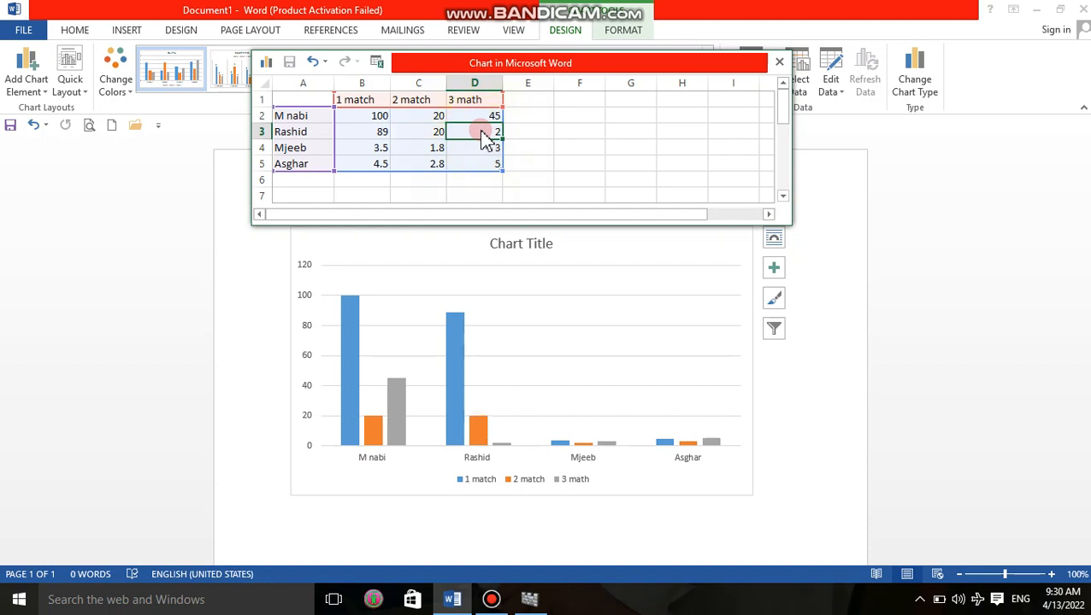
{"action": "type", "text": "55"}
- Enter the third player's match values in row 4: 30 in B4, 30 in C4 and 35 in D4
{"action": "left_click", "coordinate": [376, 153]}
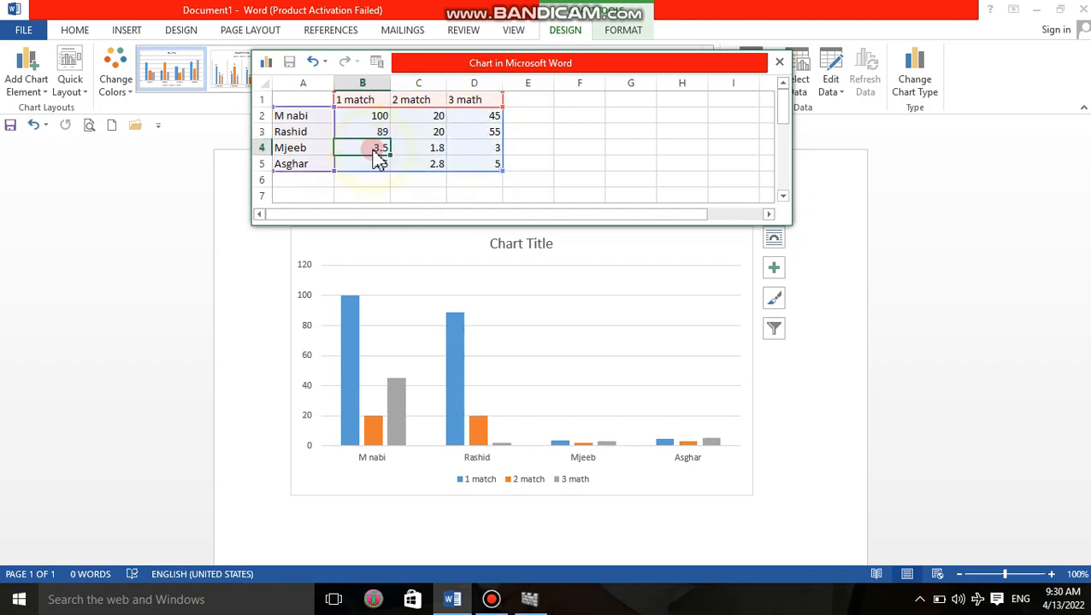
{"action": "type", "text": "30"}
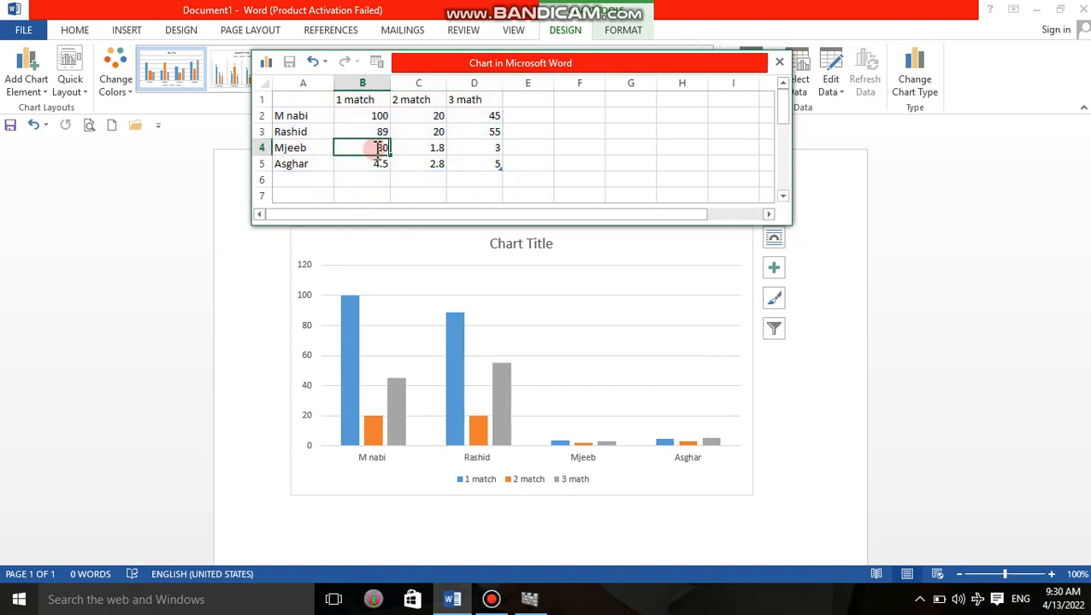
{"action": "left_click", "coordinate": [420, 149]}
{"action": "type", "text": "3"}
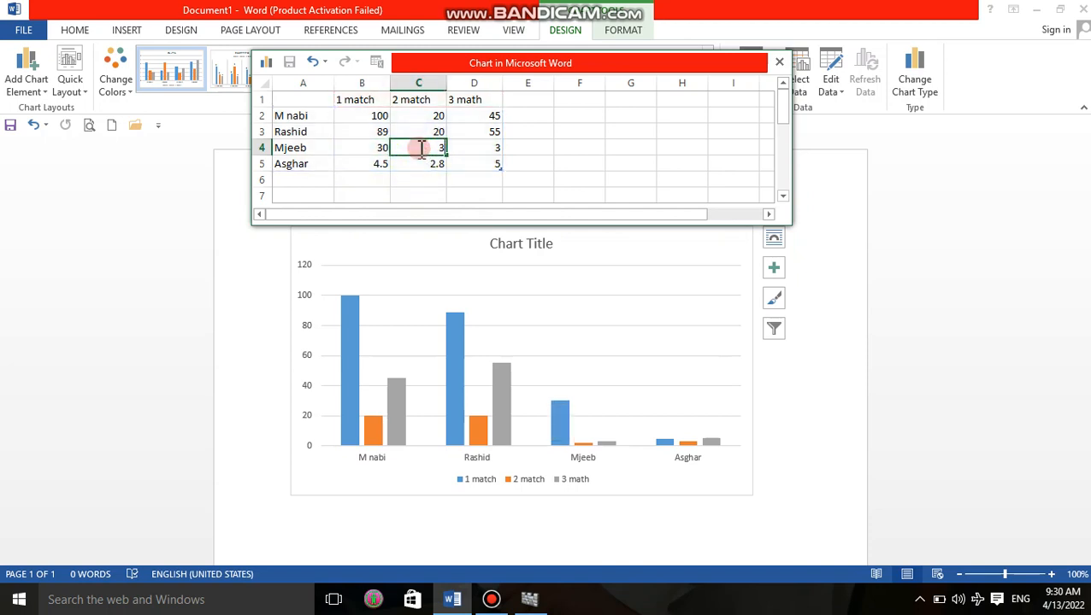
{"action": "type", "text": "0"}
{"action": "left_click", "coordinate": [469, 145]}
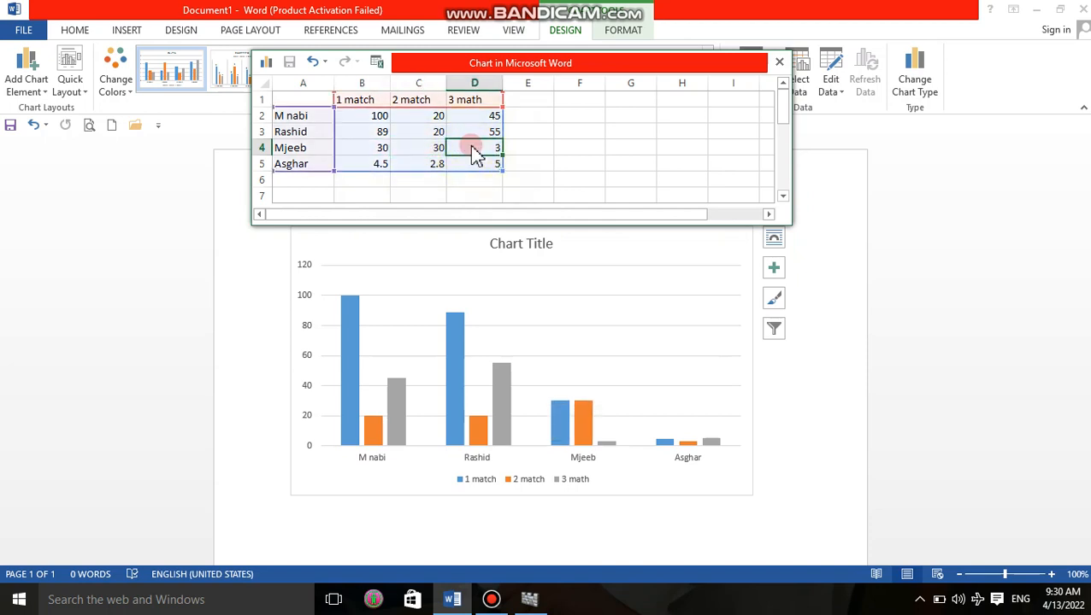
{"action": "type", "text": "35"}
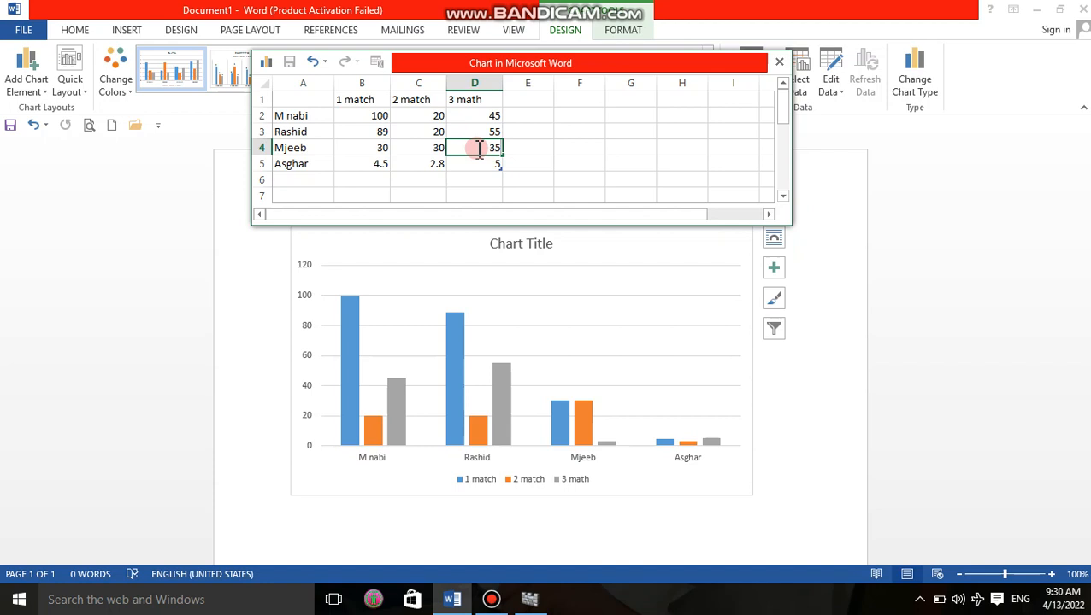
- Enter the fourth player's match values in row 5: 100 in B5, 80 in C5 and 90 in D5
{"action": "left_click", "coordinate": [385, 163]}
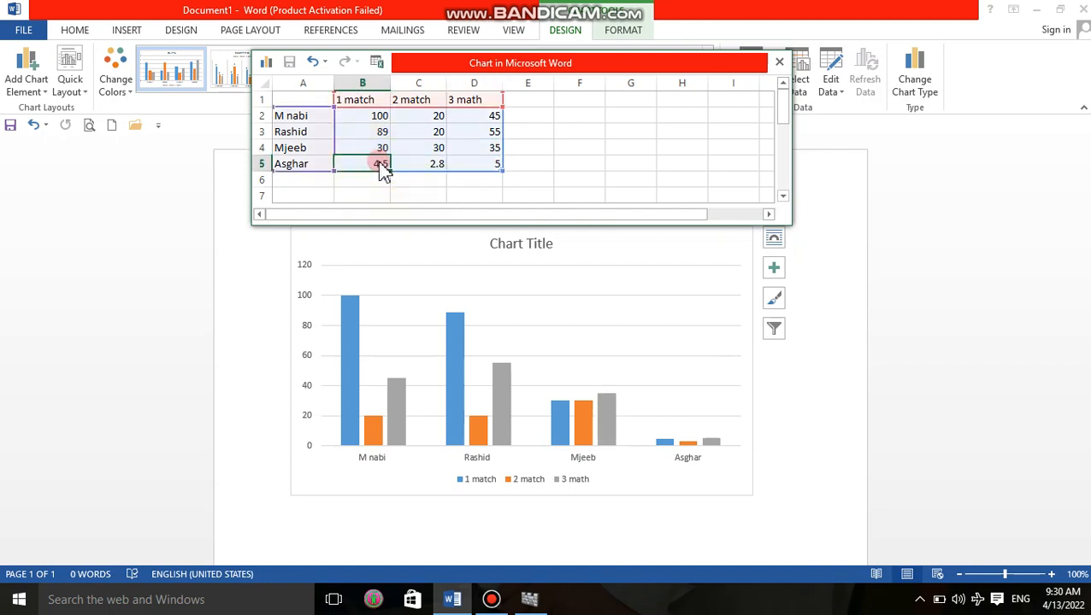
{"action": "type", "text": "100"}
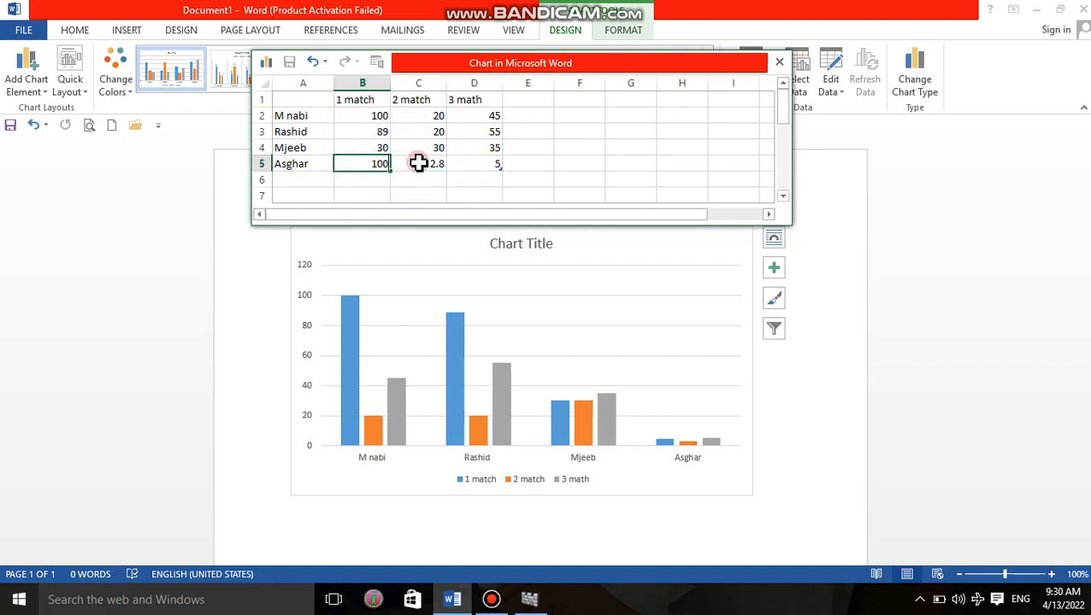
{"action": "left_click", "coordinate": [418, 163]}
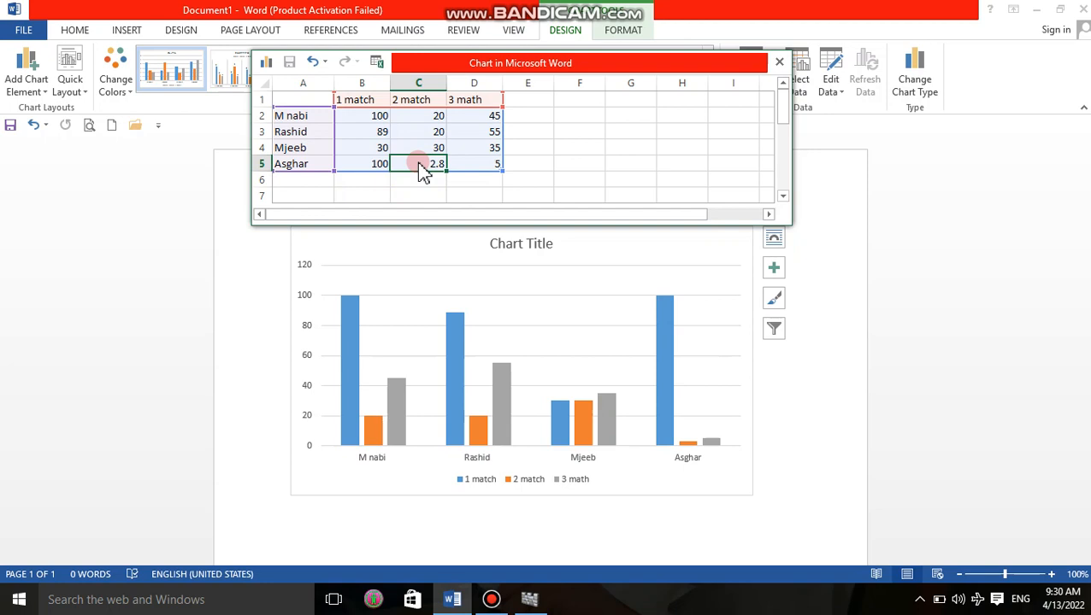
{"action": "type", "text": "80"}
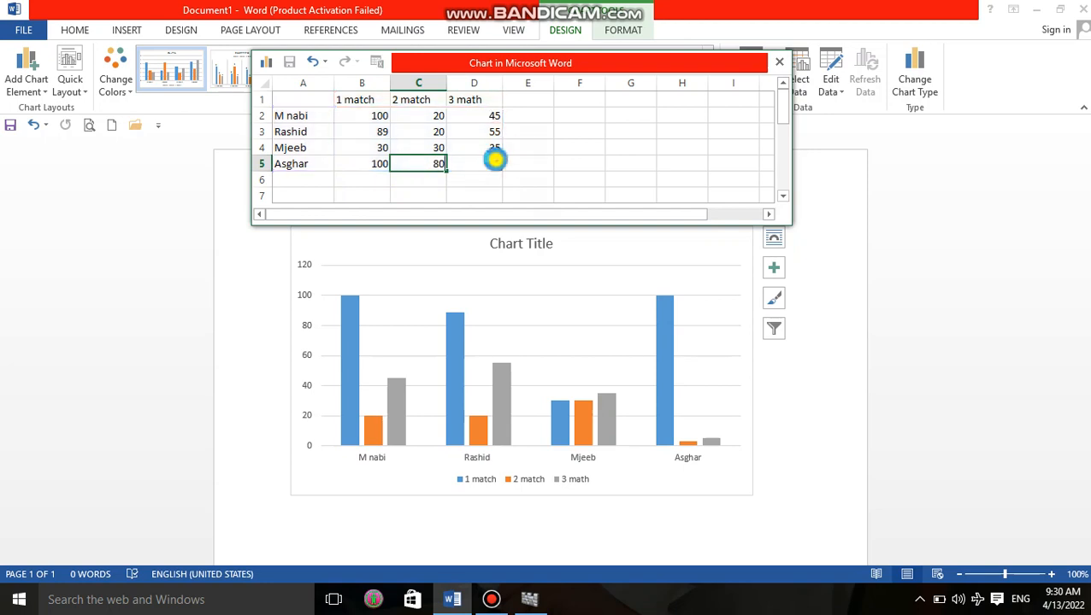
{"action": "left_click", "coordinate": [494, 161]}
{"action": "type", "text": "90"}
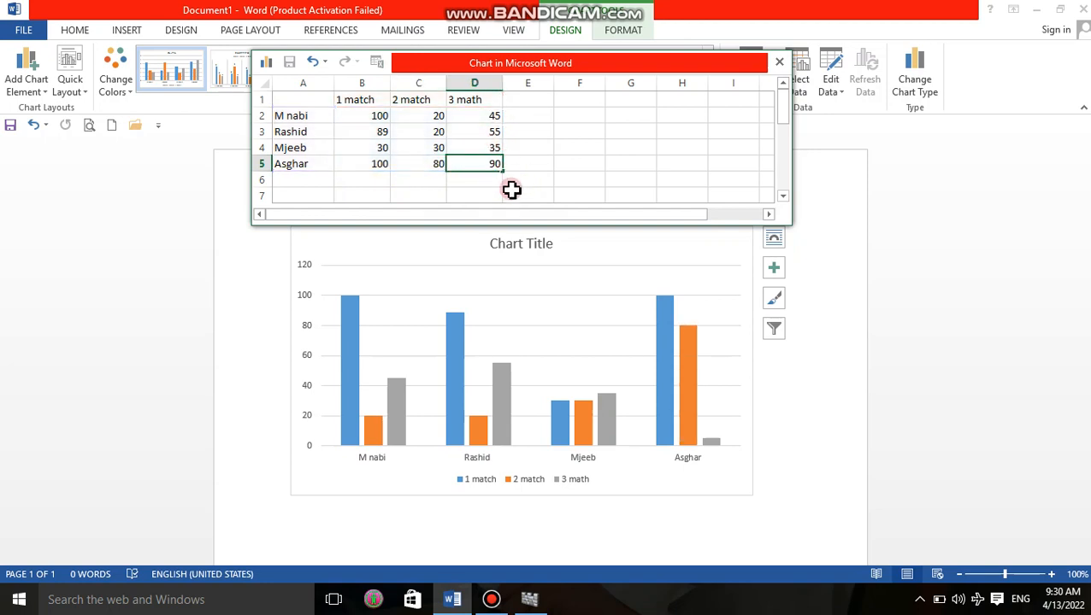
{"action": "left_click", "coordinate": [571, 248]}
{"action": "key", "text": "Return"}
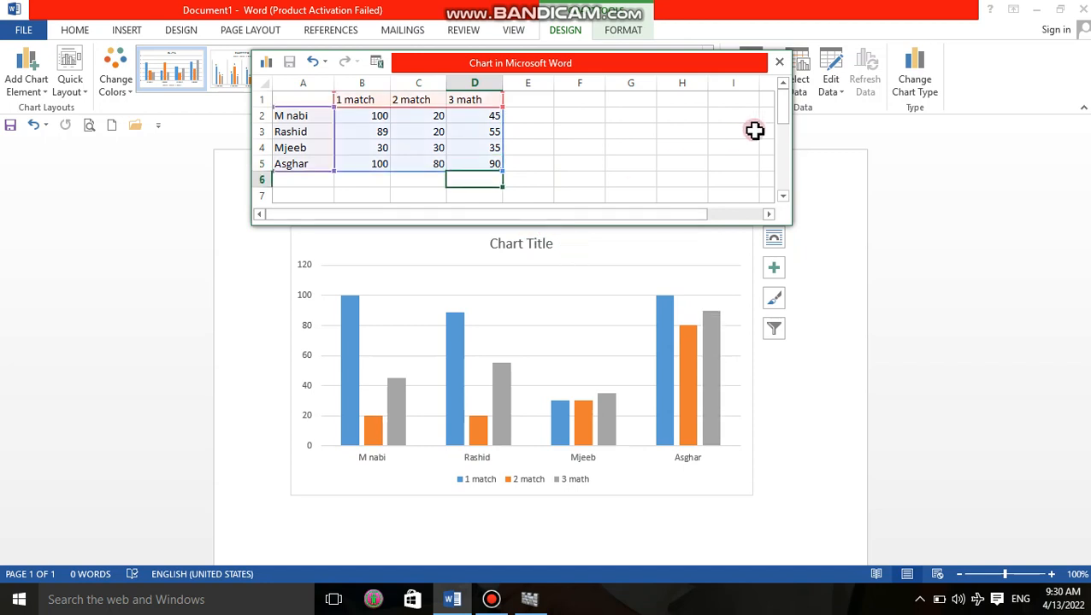
- Close the chart's data sheet and return to the document
{"action": "left_click", "coordinate": [786, 356]}
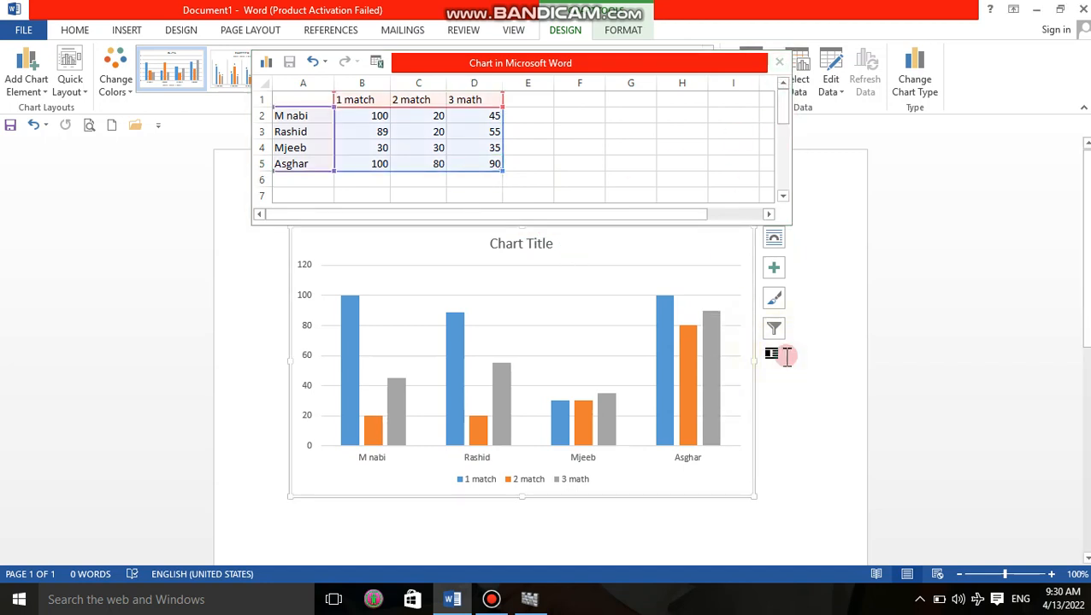
{"action": "left_click", "coordinate": [767, 286]}
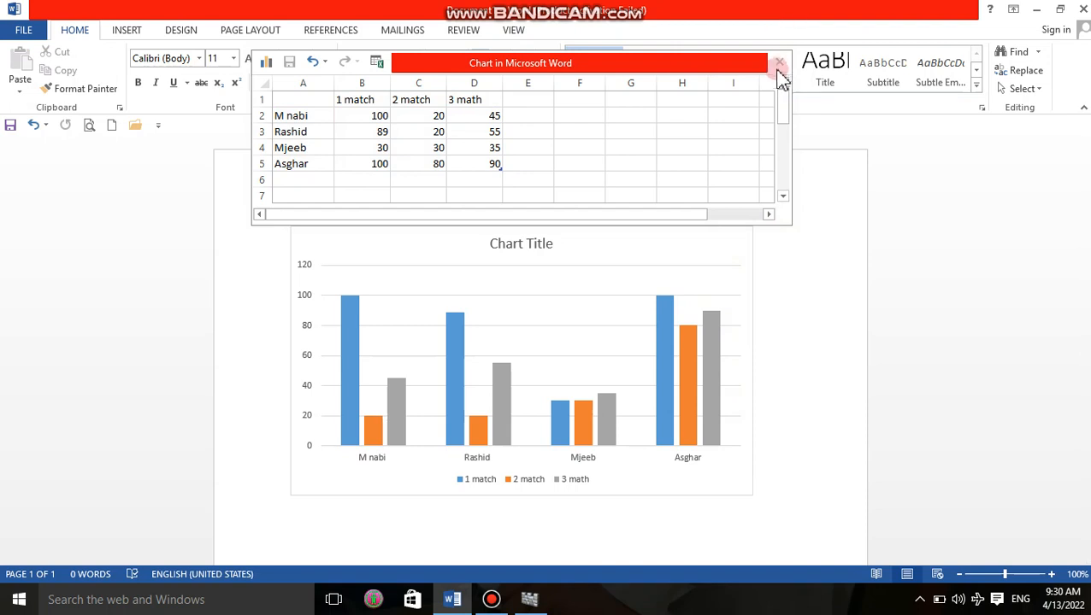
{"action": "left_click", "coordinate": [778, 64]}
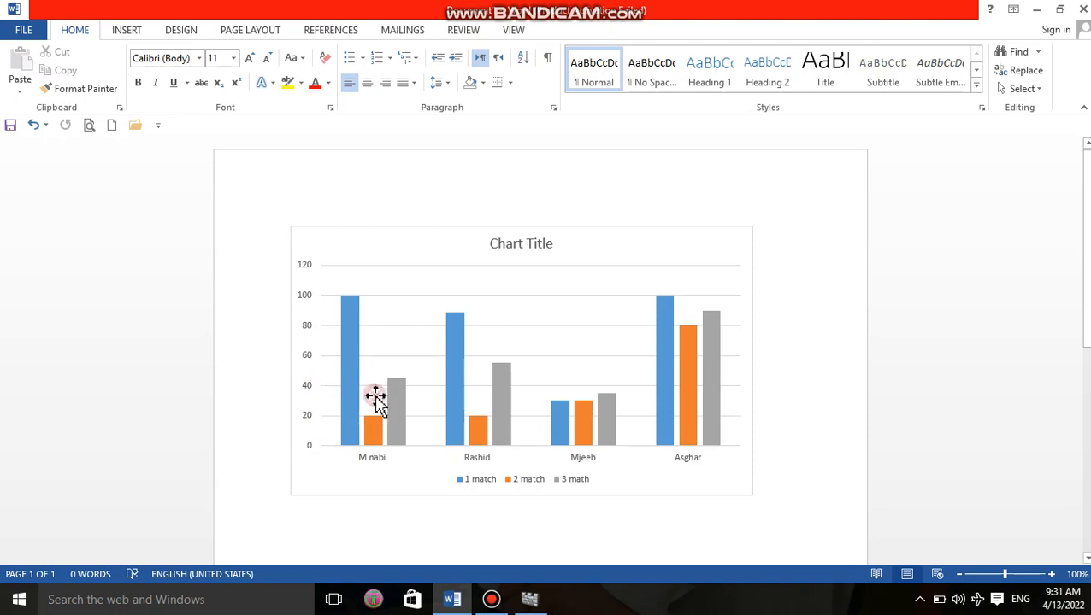
- Select the plot area of the column chart
{"action": "mouse_move", "coordinate": [391, 403]}
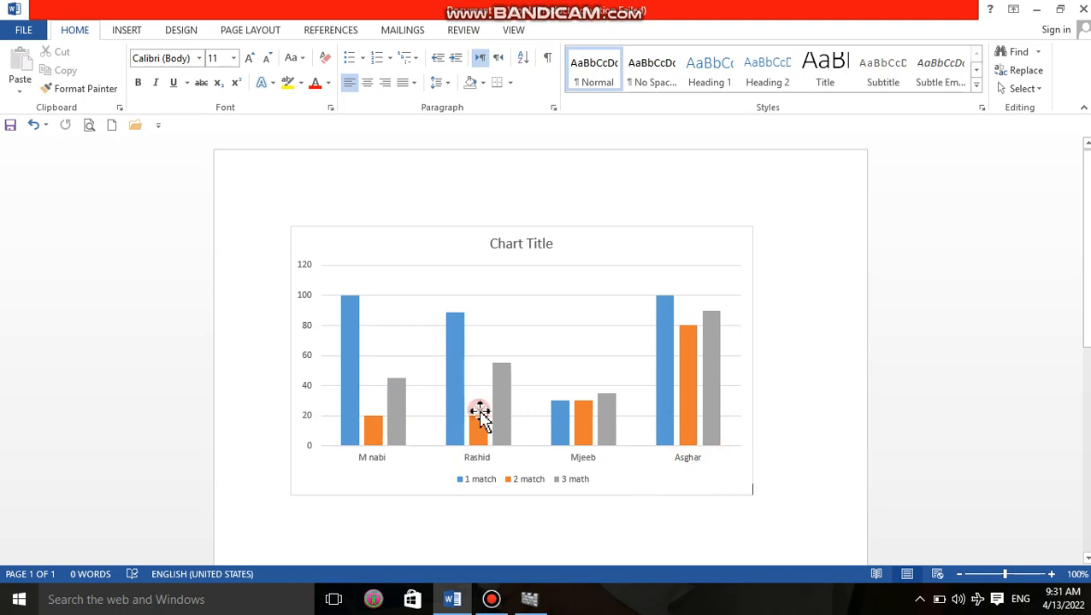
{"action": "left_click", "coordinate": [451, 377]}
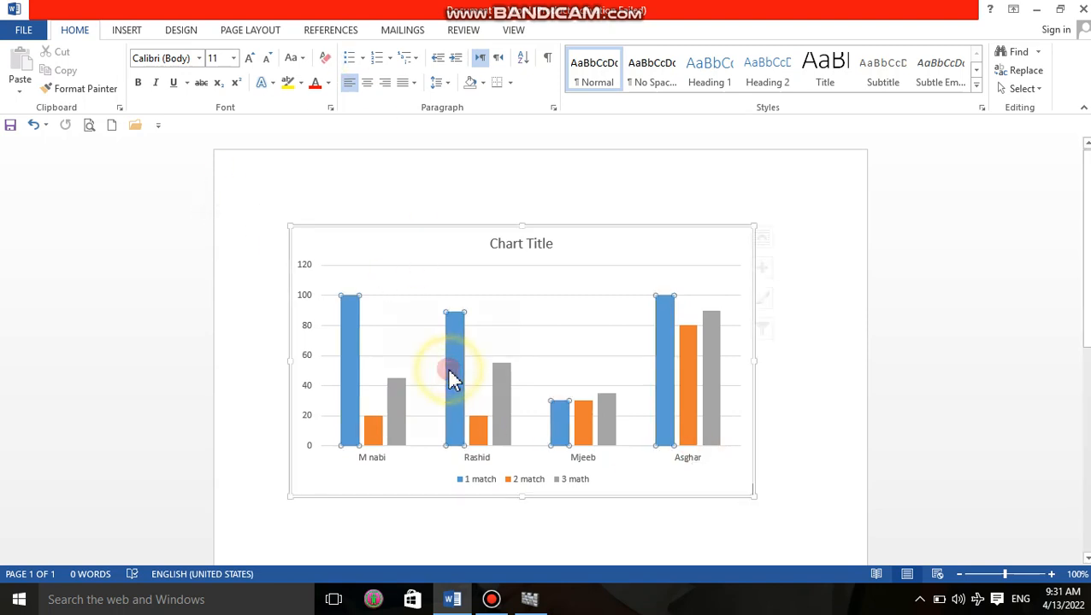
{"action": "left_click", "coordinate": [573, 336]}
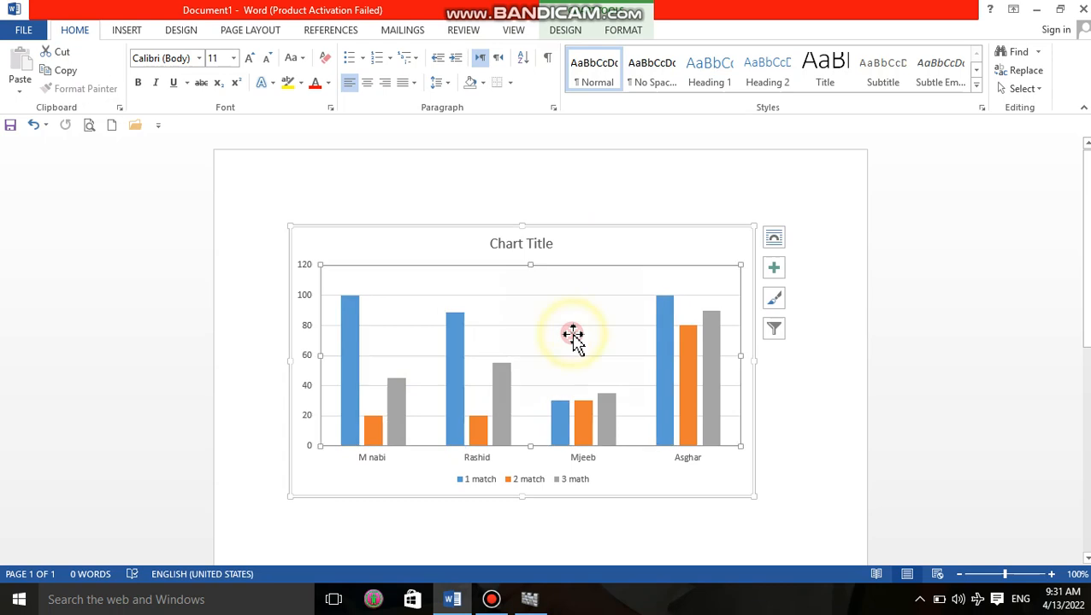
- Reopen the chart's data sheet for editing and change the first series header in B1 to runs
{"action": "left_click", "coordinate": [623, 30]}
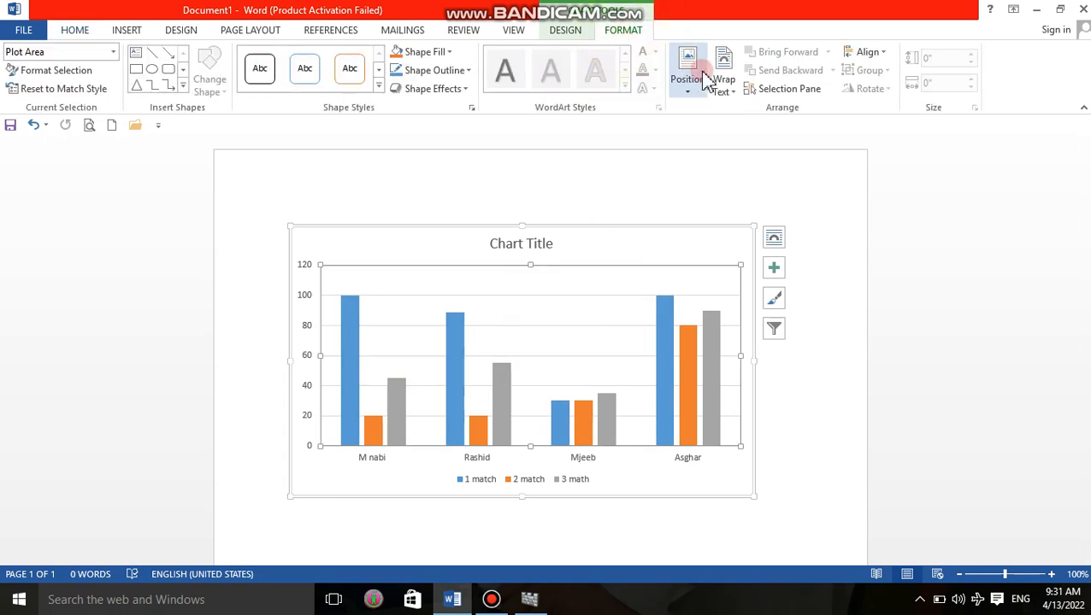
{"action": "left_click", "coordinate": [559, 31]}
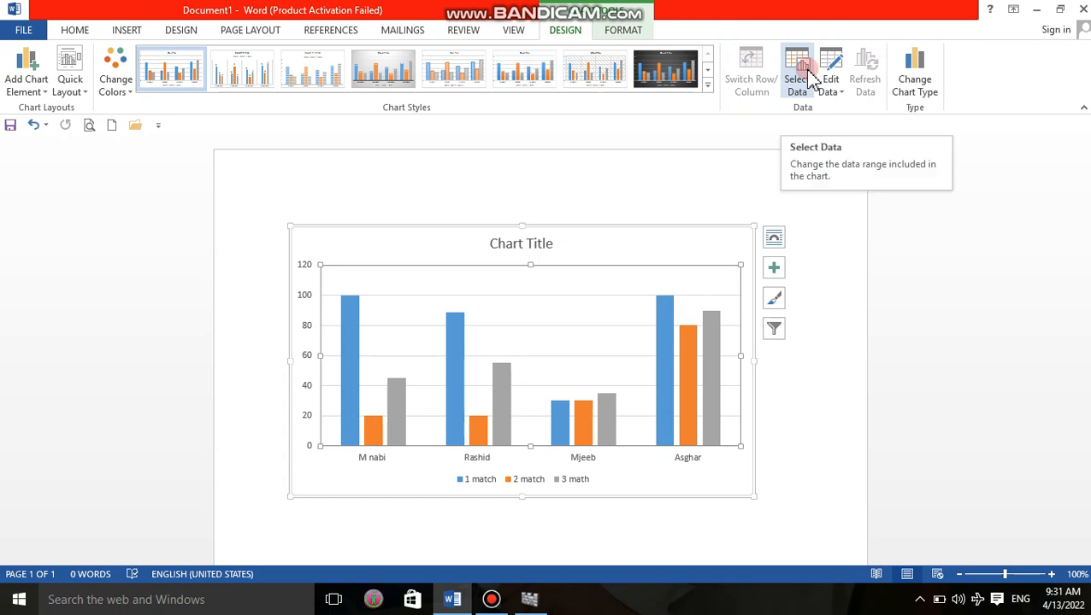
{"action": "left_click", "coordinate": [828, 75]}
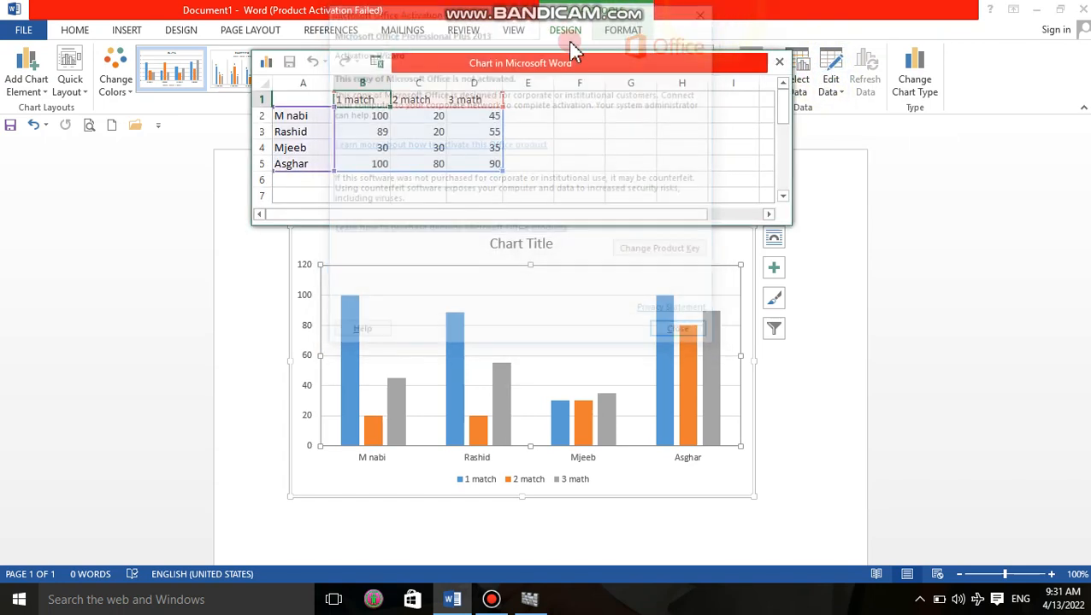
{"action": "left_click", "coordinate": [707, 10]}
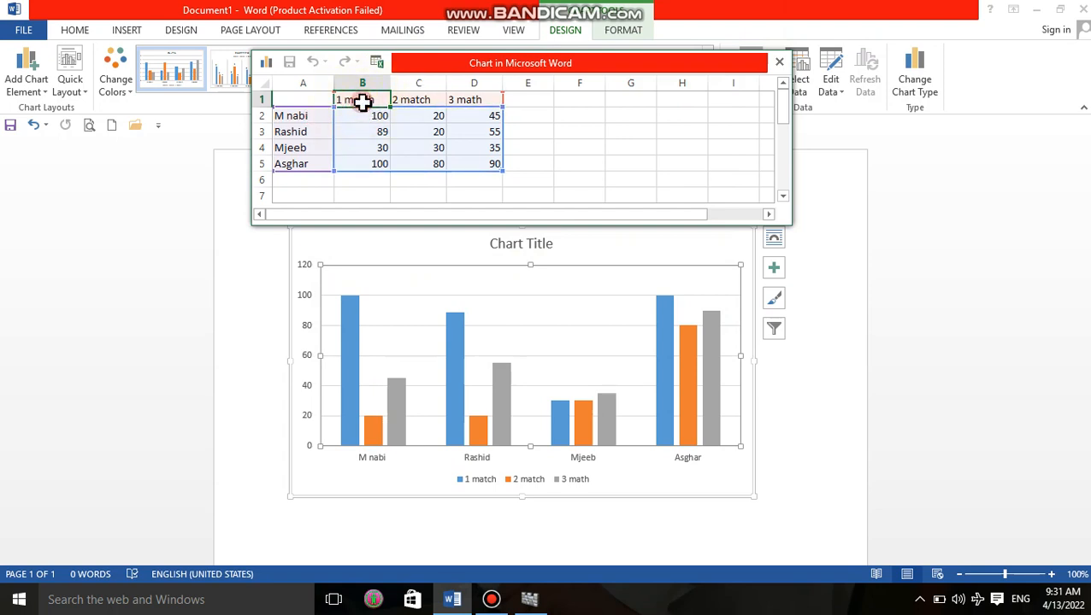
{"action": "type", "text": "runs"}
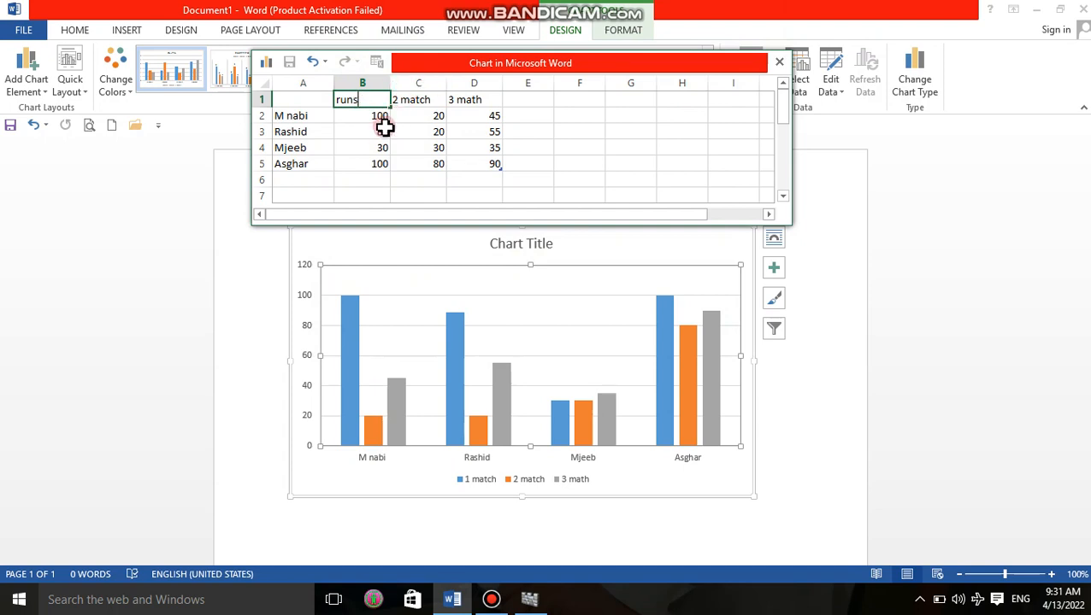
- Clear the headers and values of the second and third match series in C1:D5
{"action": "left_click_drag", "start_coordinate": [413, 99], "coordinate": [413, 169]}
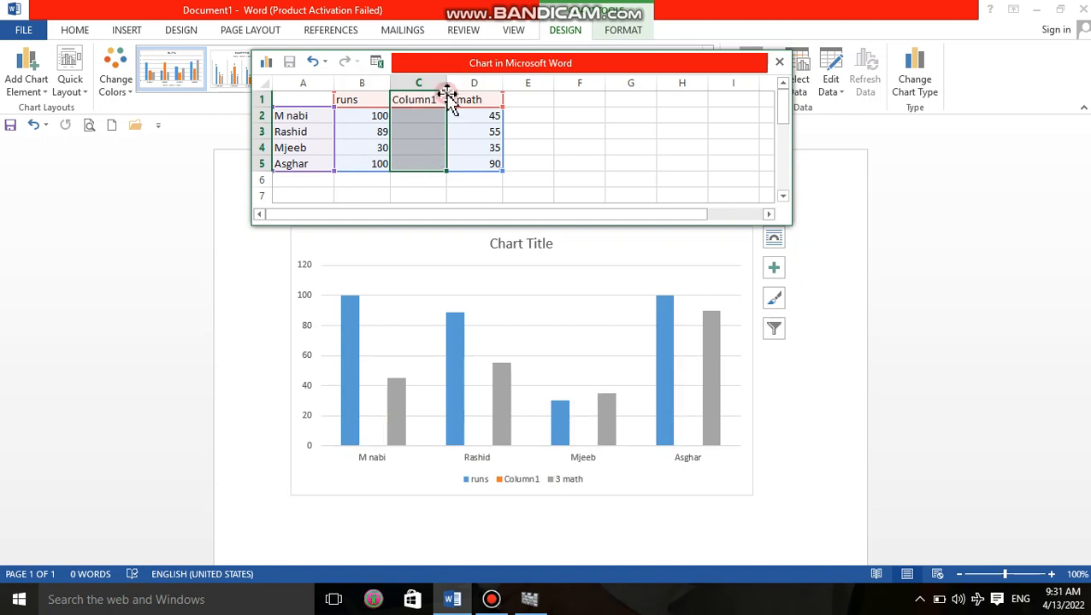
{"action": "left_click_drag", "start_coordinate": [468, 100], "coordinate": [467, 160]}
{"action": "key", "text": "Delete"}
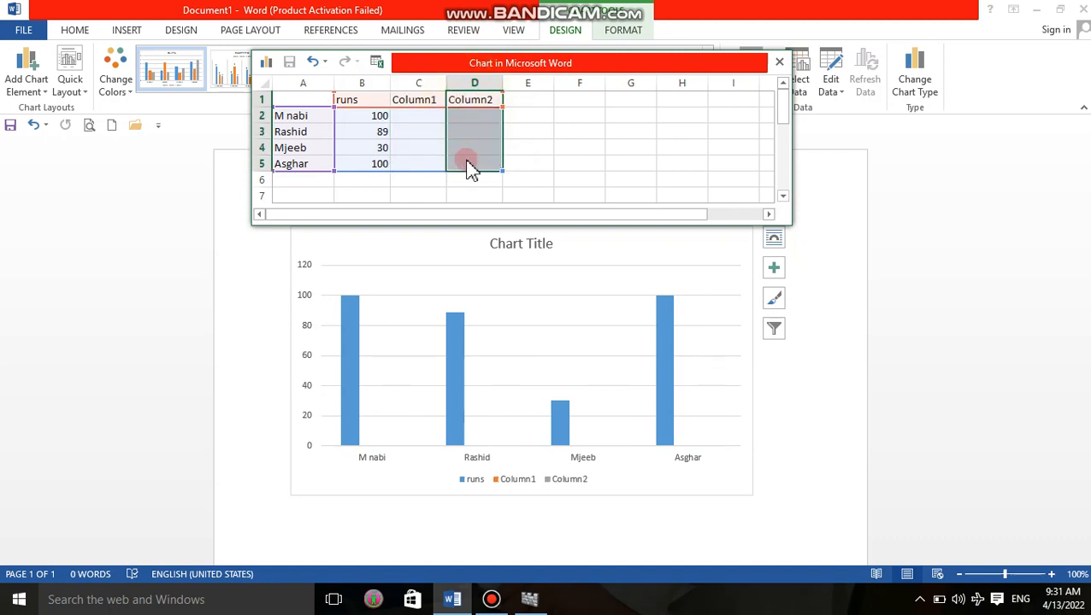
- Enter overs as the header of the category column in A1
{"action": "left_click", "coordinate": [305, 117]}
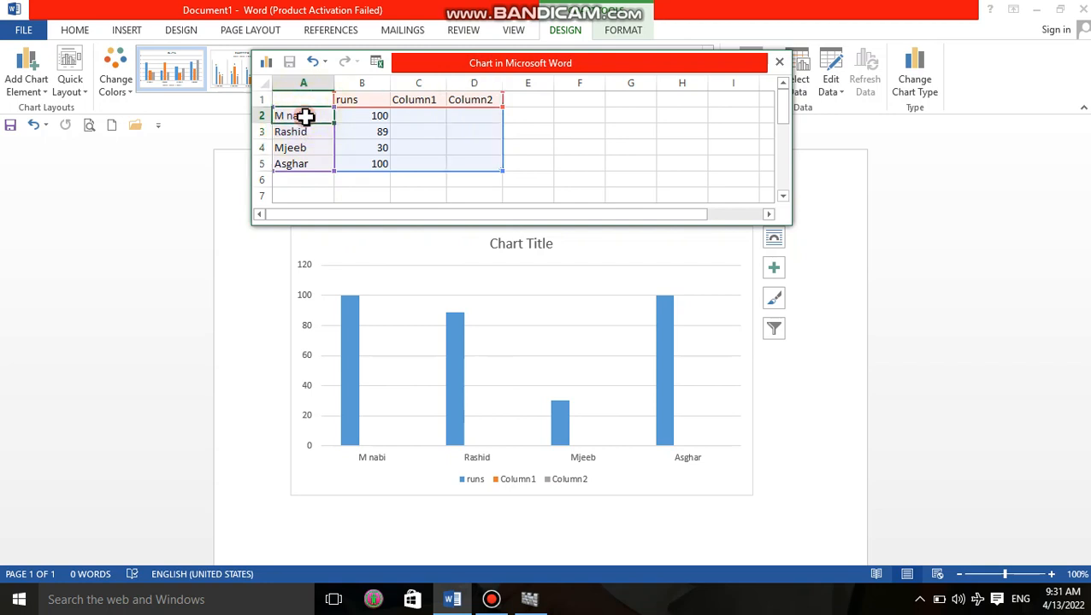
{"action": "left_click", "coordinate": [306, 100]}
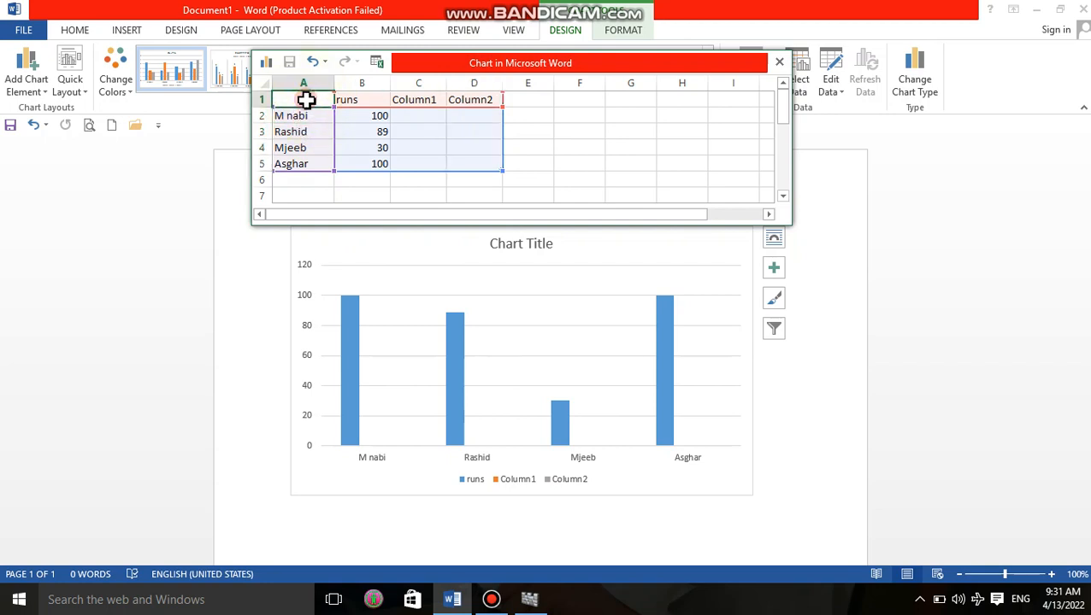
{"action": "type", "text": "o"}
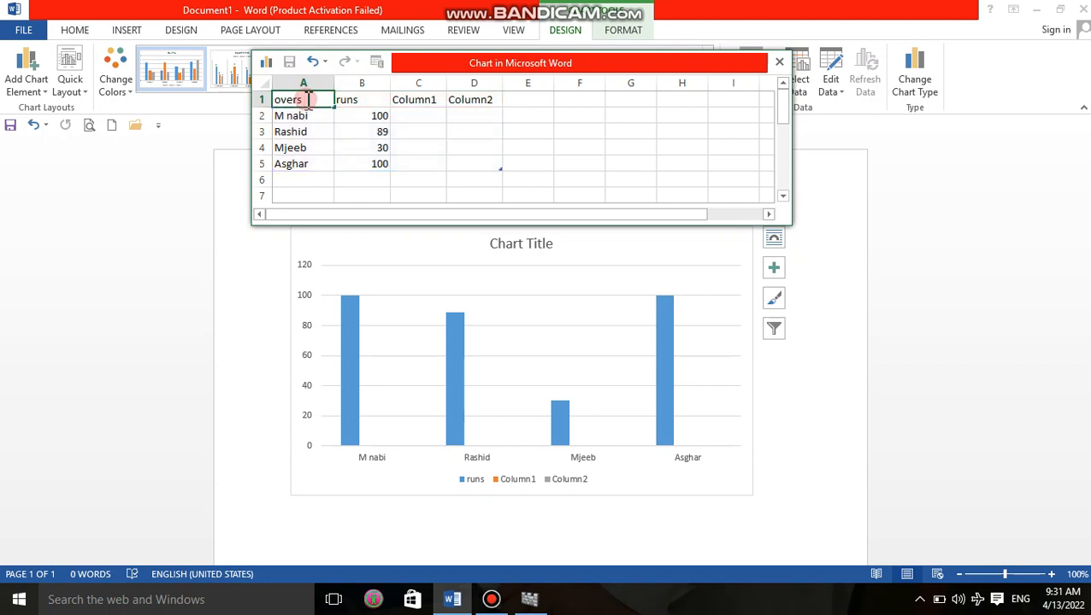
{"action": "type", "text": "vers"}
{"action": "key", "text": "Return"}
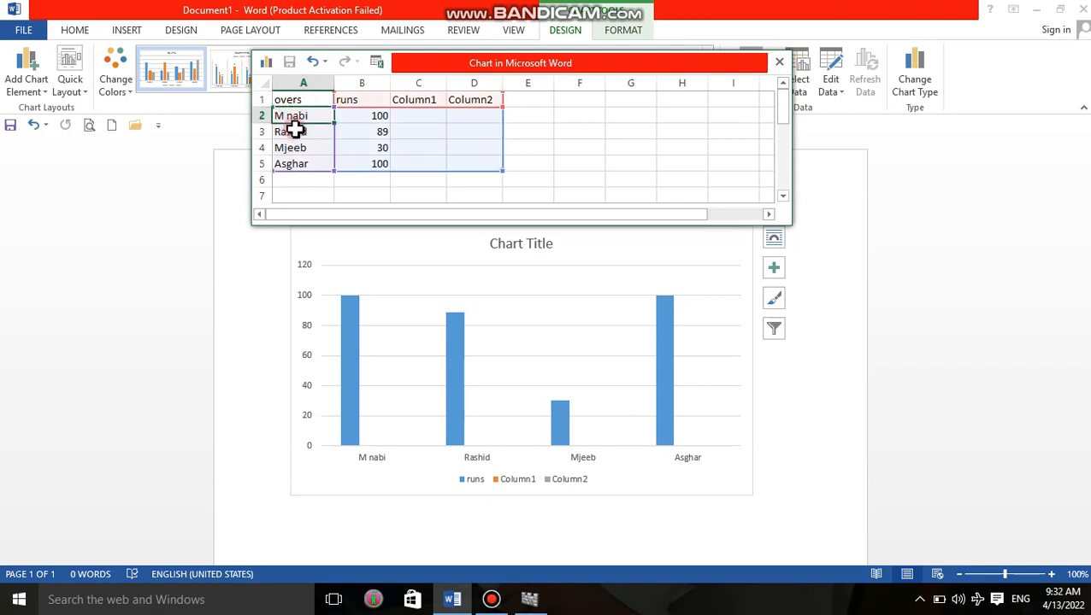
- Replace the four player names in A2:A5 with the over numbers 1, 2, 3 and 4
{"action": "type", "text": "1"}
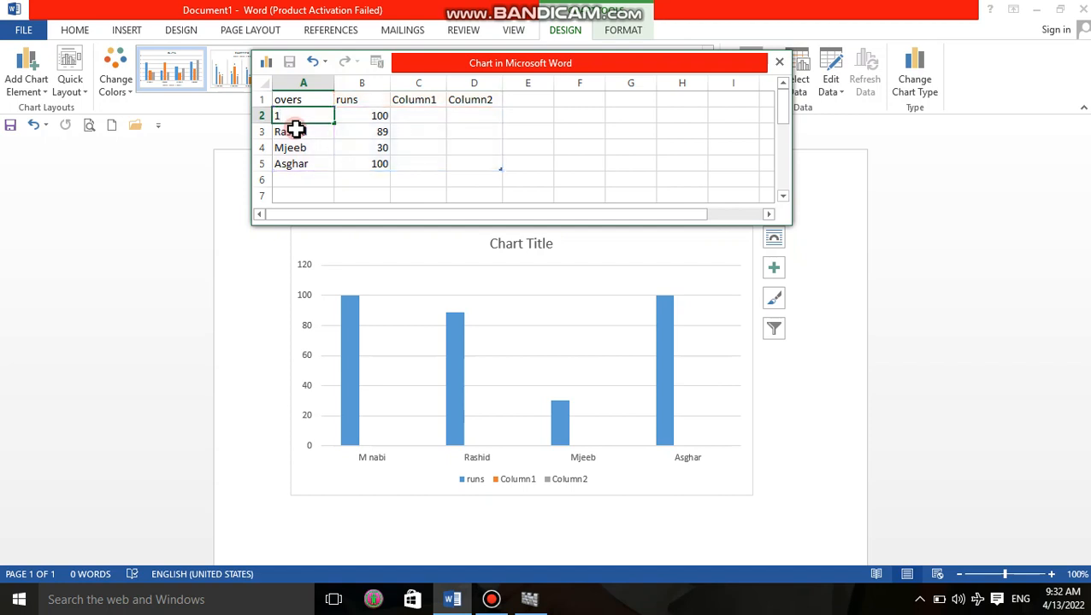
{"action": "key", "text": "Return"}
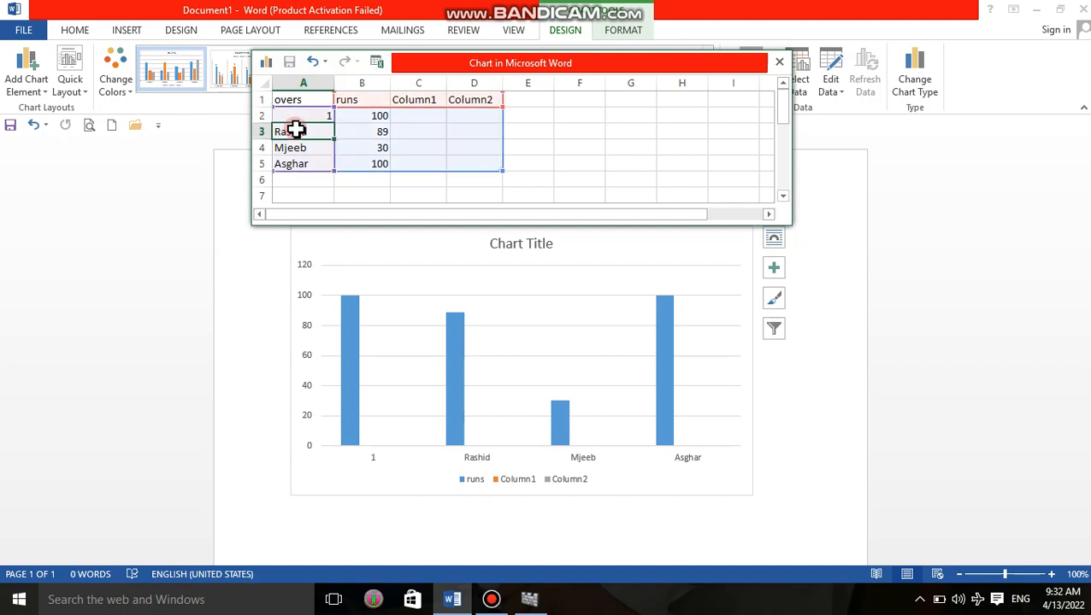
{"action": "type", "text": "2"}
{"action": "key", "text": "Return"}
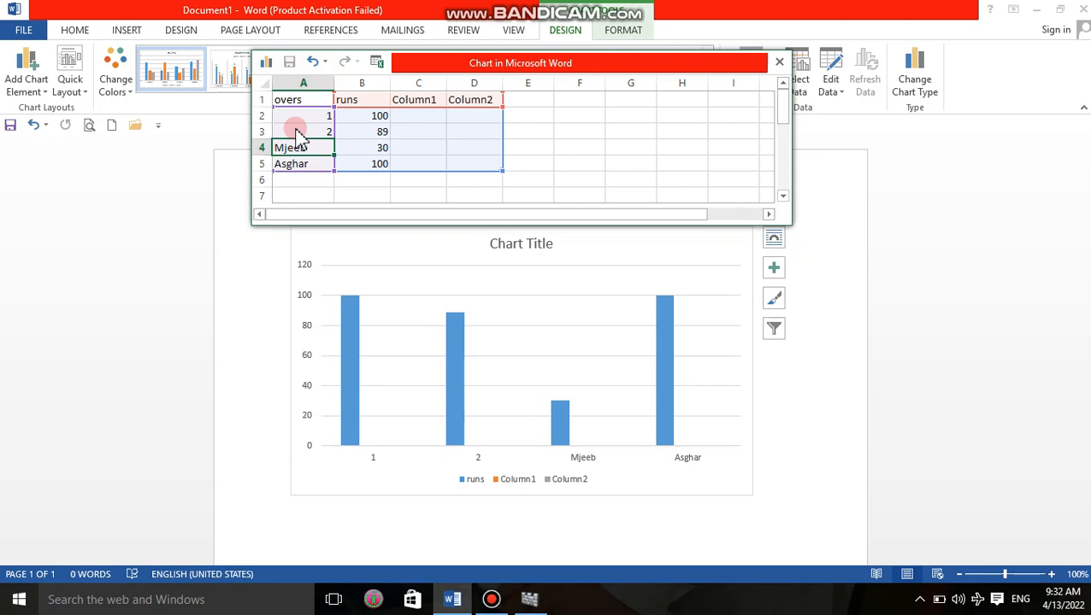
{"action": "type", "text": "3"}
{"action": "key", "text": "Return"}
{"action": "type", "text": "4"}
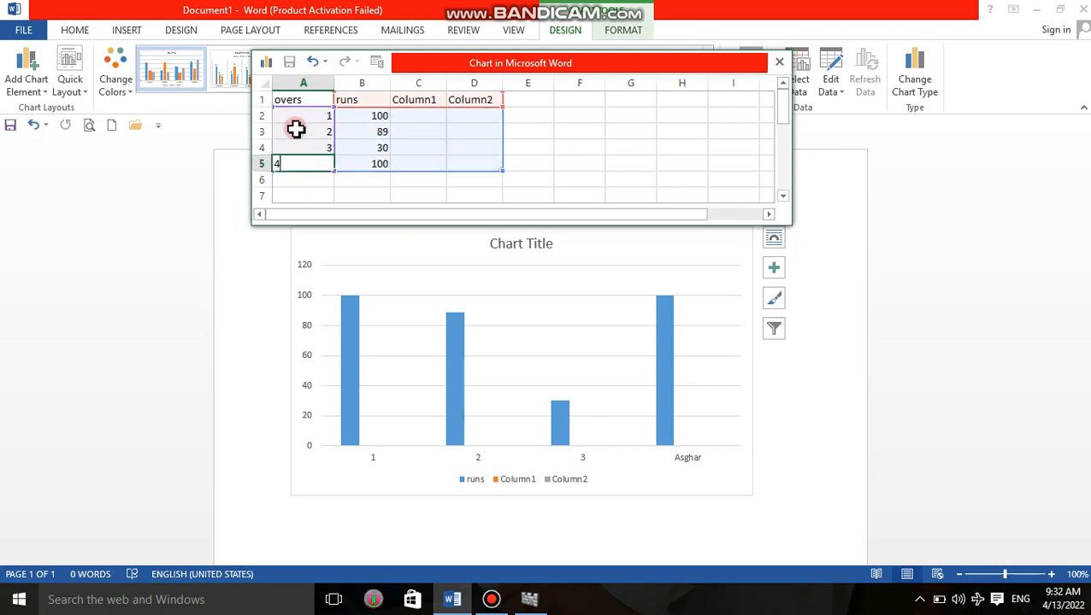
{"action": "key", "text": "Return"}
- Extend the overs column with the numbers 5 to 10 in A6:A11
{"action": "type", "text": "5"}
{"action": "key", "text": "Return"}
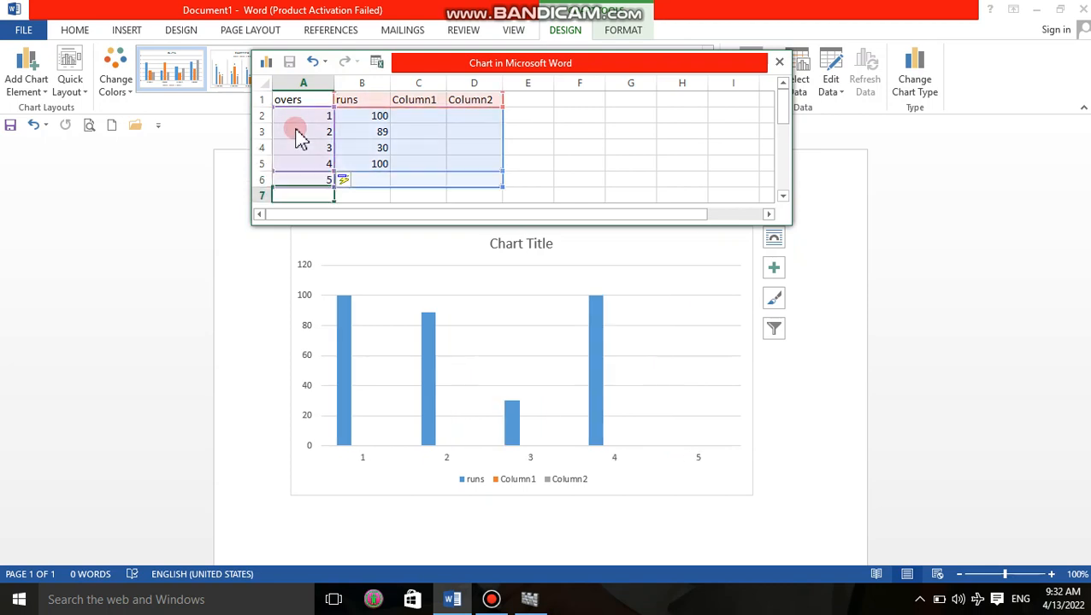
{"action": "type", "text": "6"}
{"action": "key", "text": "Return"}
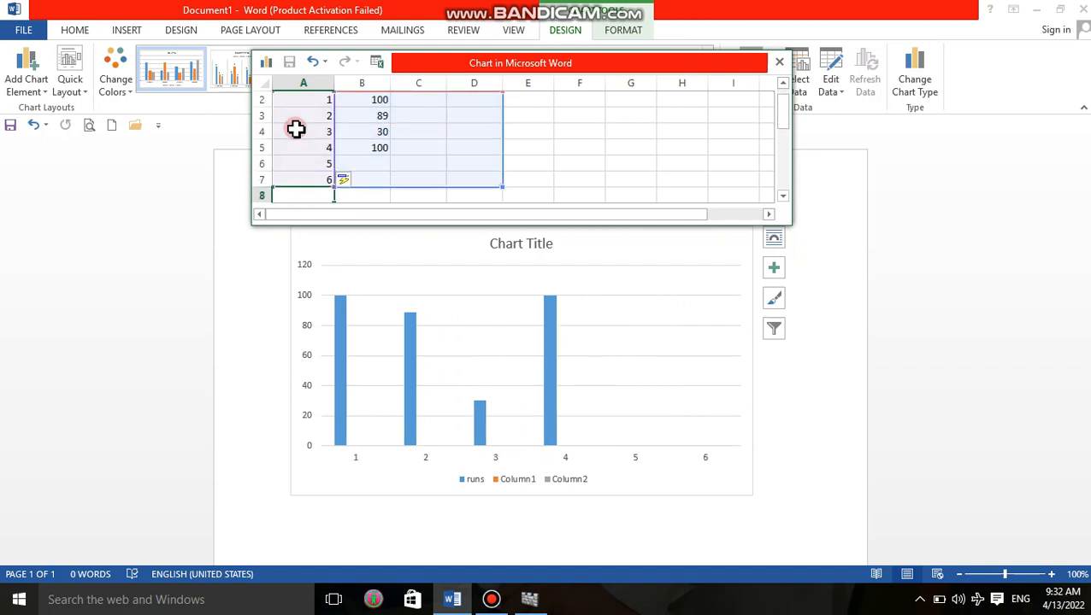
{"action": "type", "text": "7"}
{"action": "key", "text": "Return"}
{"action": "type", "text": "8"}
{"action": "key", "text": "Return"}
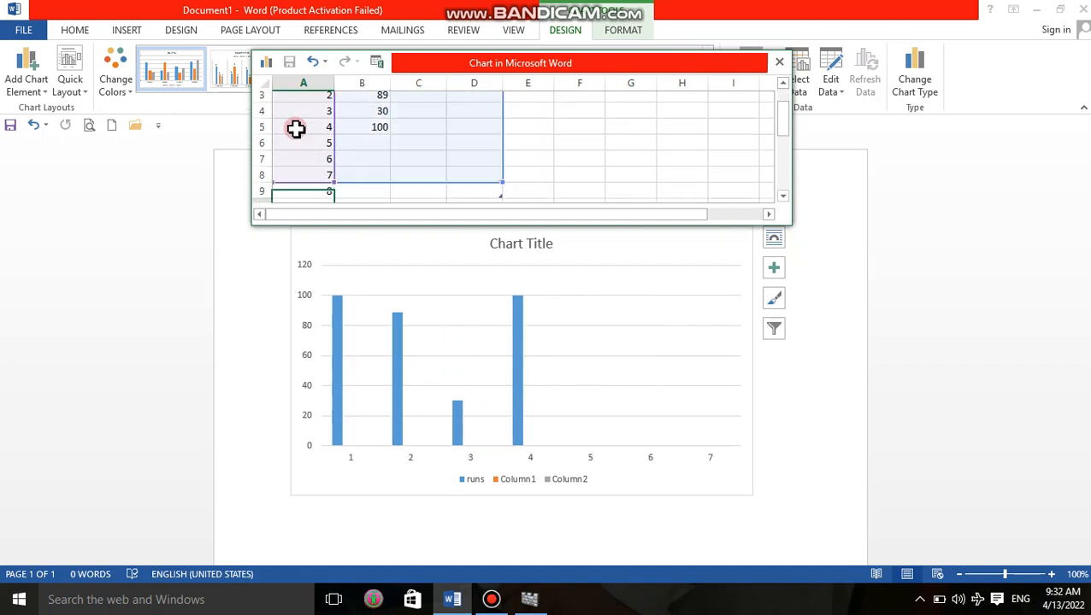
{"action": "type", "text": "9"}
{"action": "key", "text": "Return"}
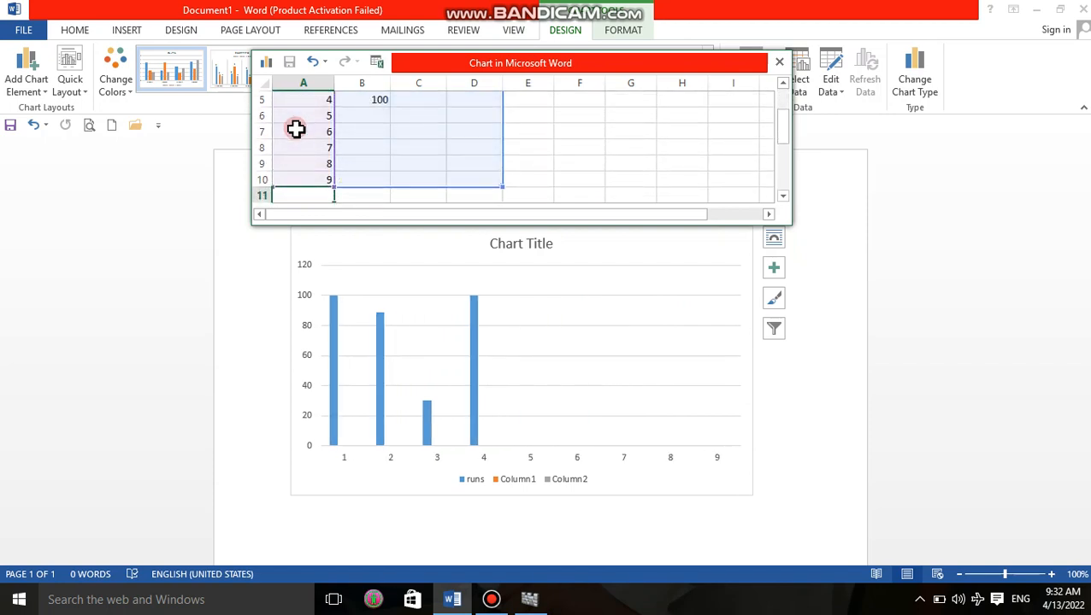
{"action": "type", "text": "10"}
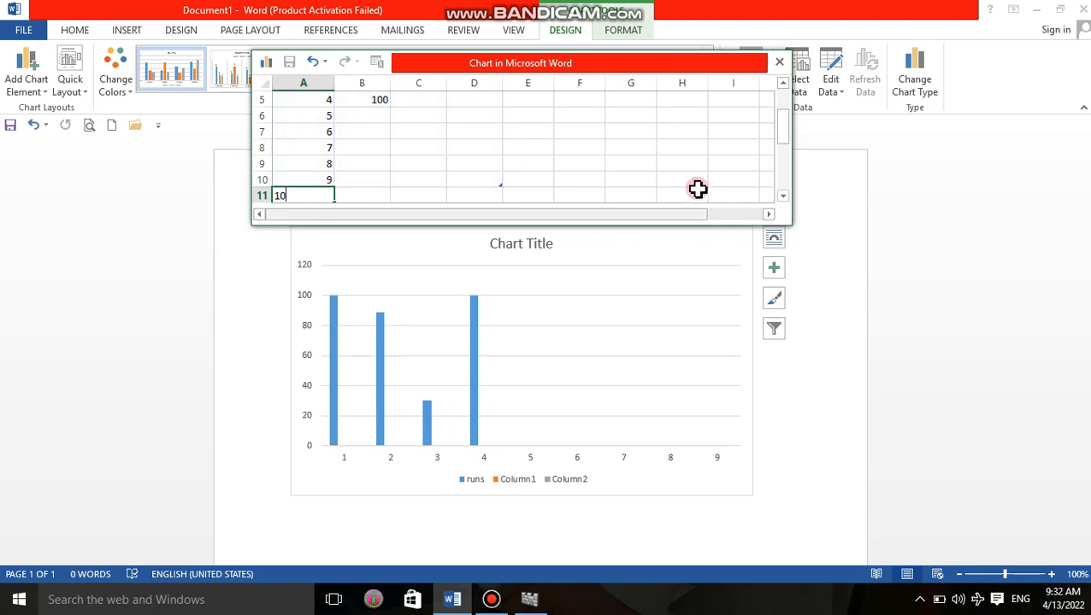
- Set the runs for overs 1 to 4 in B2:B5 to 10, 8, 2 and 6
{"action": "left_click_drag", "start_coordinate": [790, 137], "coordinate": [784, 105]}
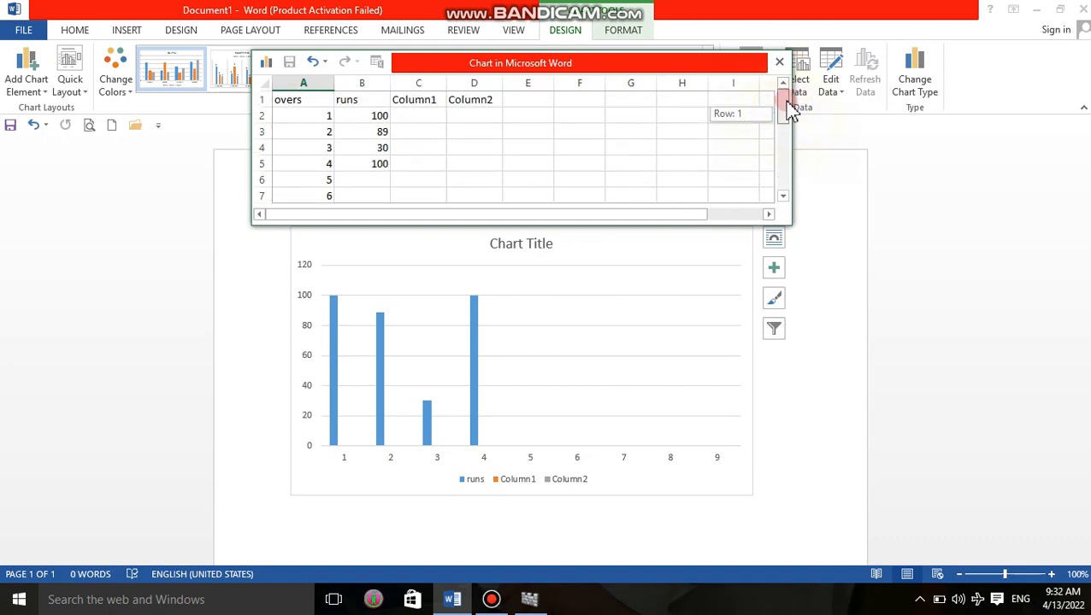
{"action": "left_click", "coordinate": [374, 117]}
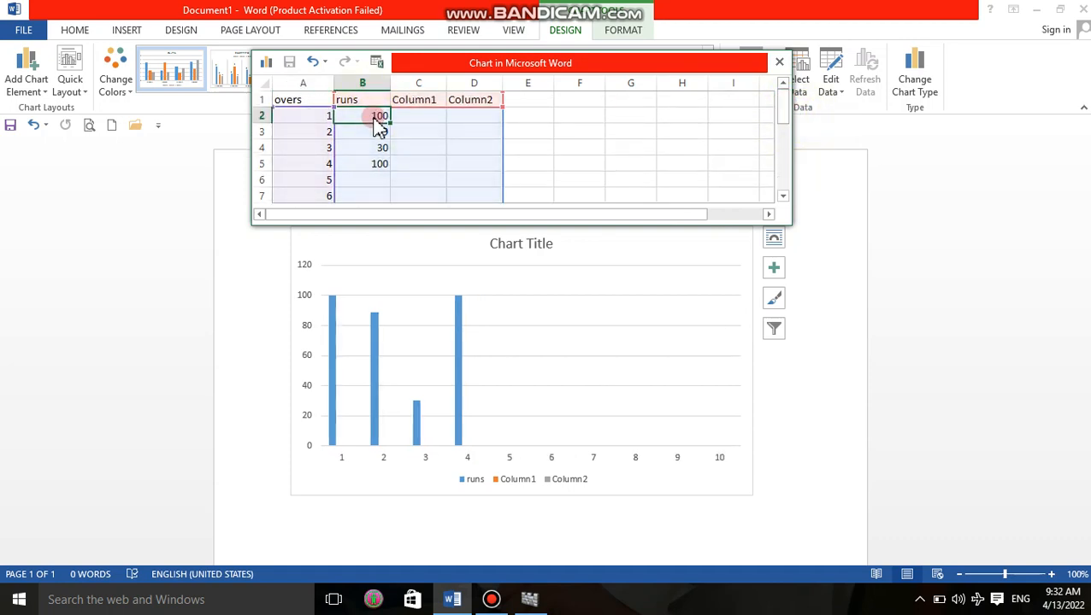
{"action": "type", "text": "1"}
{"action": "left_click", "coordinate": [377, 133]}
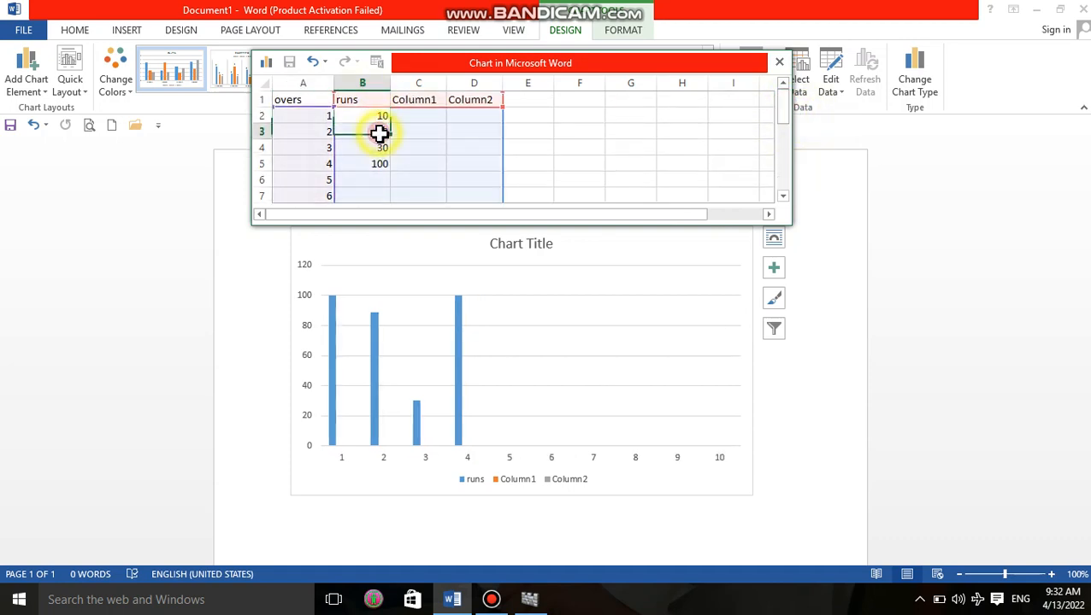
{"action": "type", "text": "8"}
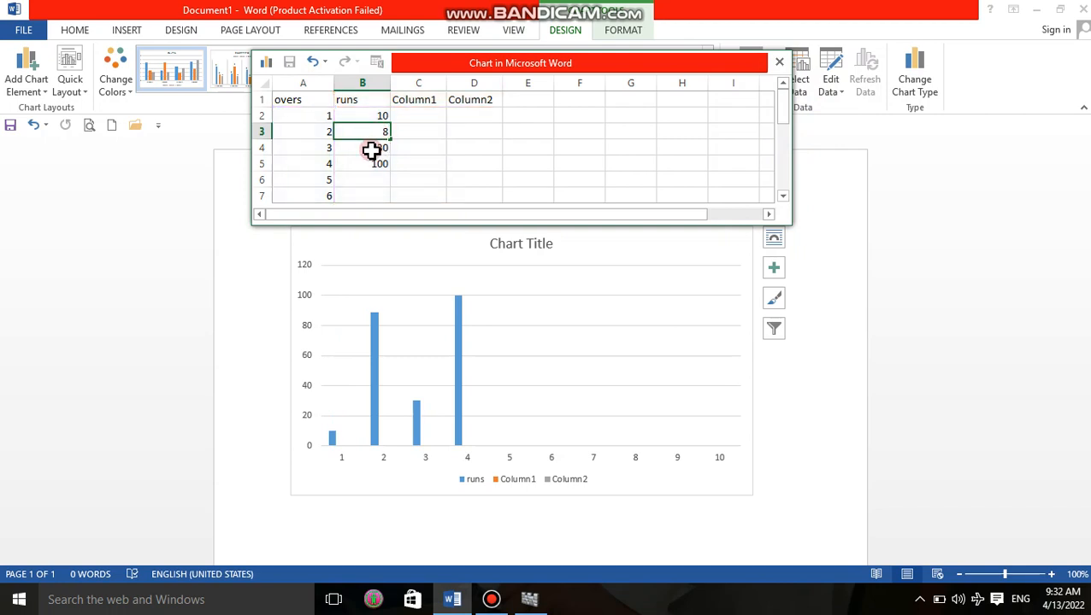
{"action": "left_click", "coordinate": [373, 149]}
{"action": "type", "text": "2"}
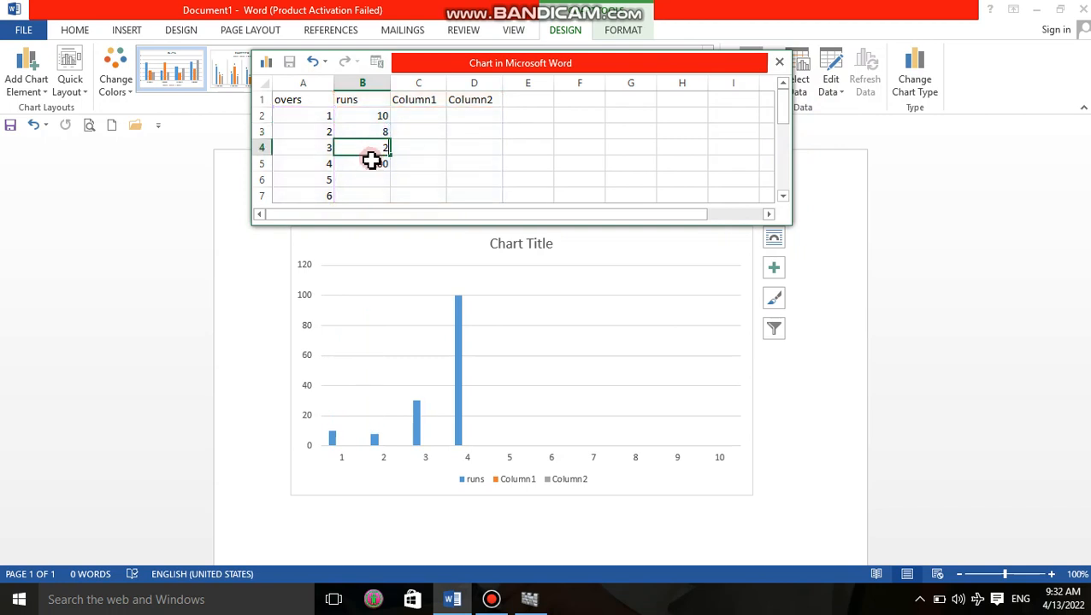
{"action": "left_click", "coordinate": [372, 165]}
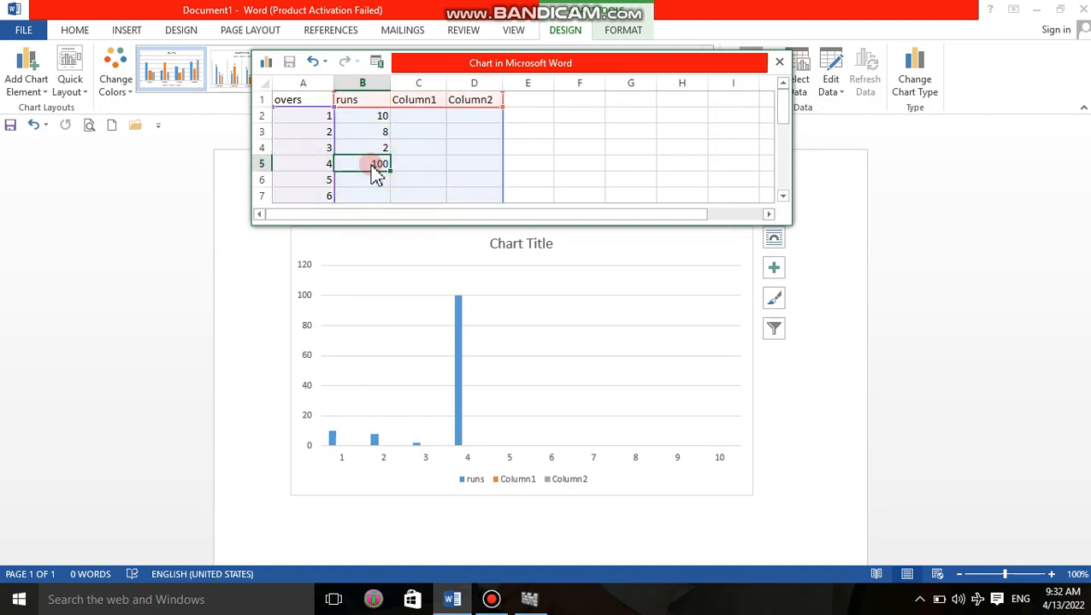
{"action": "type", "text": "6"}
- Enter the runs for overs 5 and 6: 15 in B6 and 18 in B7
{"action": "left_click", "coordinate": [373, 182]}
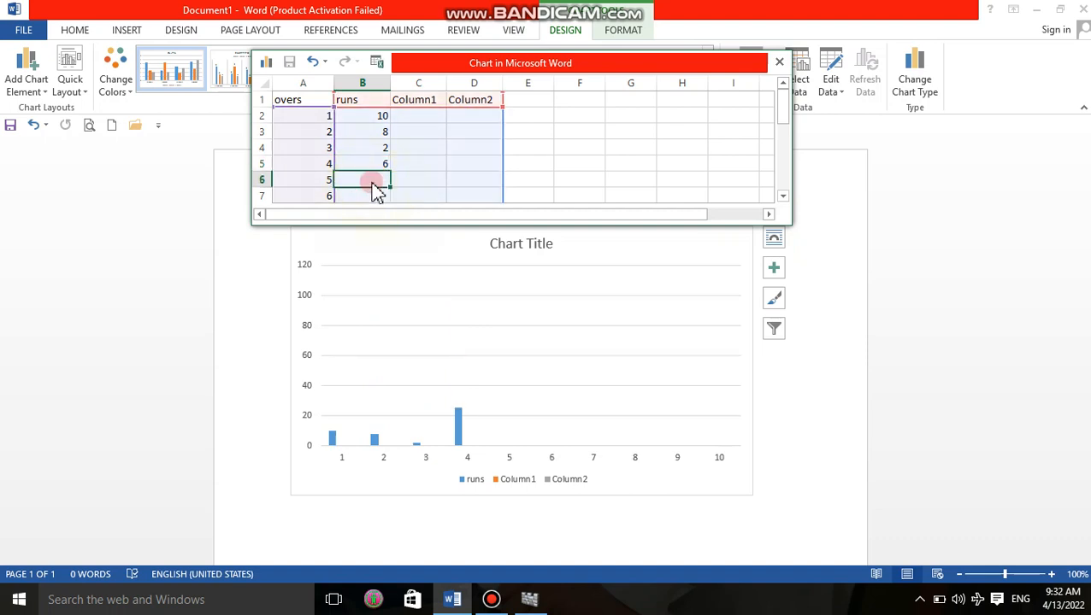
{"action": "type", "text": "1"}
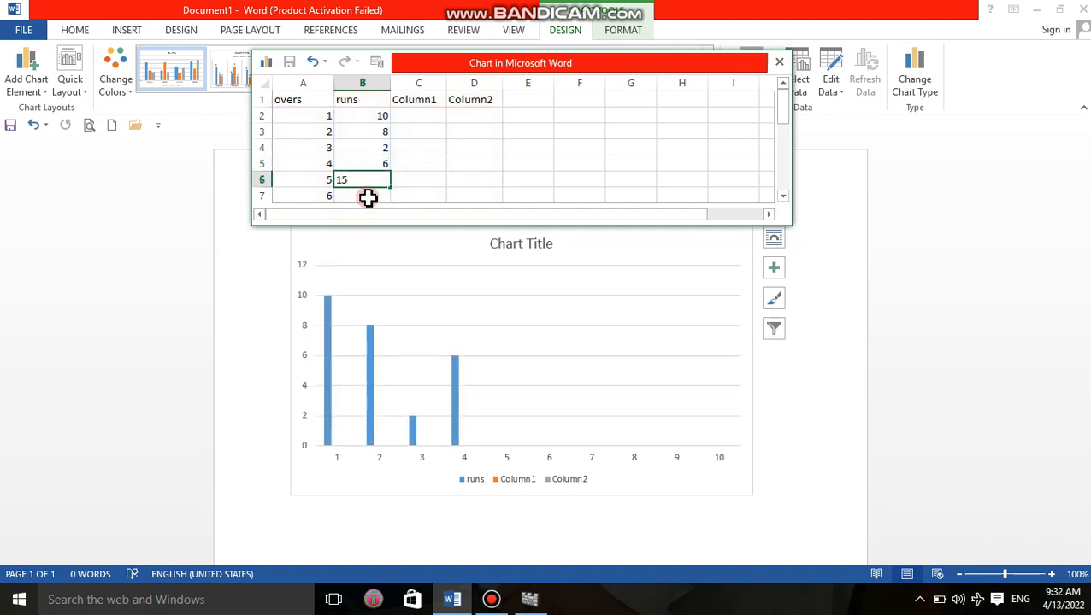
{"action": "type", "text": "5"}
{"action": "left_click", "coordinate": [367, 197]}
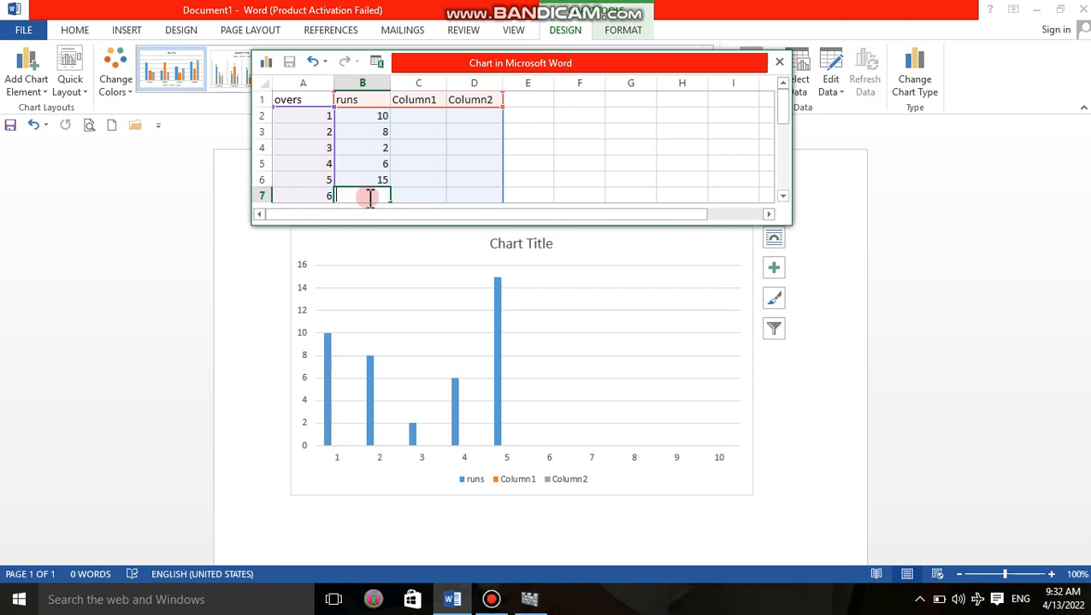
{"action": "type", "text": "18"}
{"action": "key", "text": "Return"}
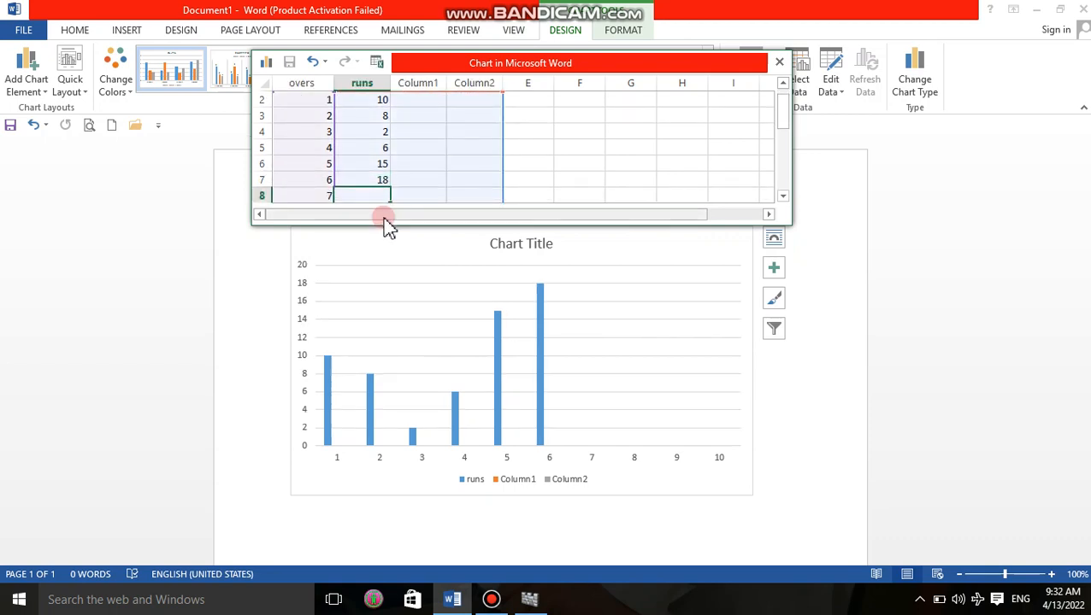
- Enter the runs for overs 7 to 10 in B8:B11: 9, 6, 9 and 12
{"action": "type", "text": "9"}
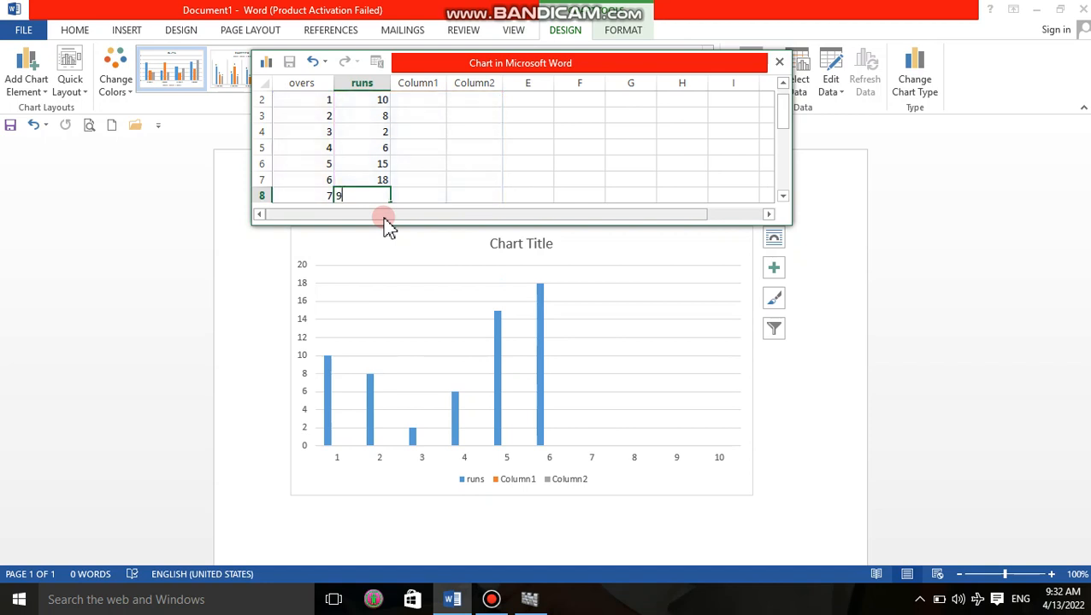
{"action": "key", "text": "Return"}
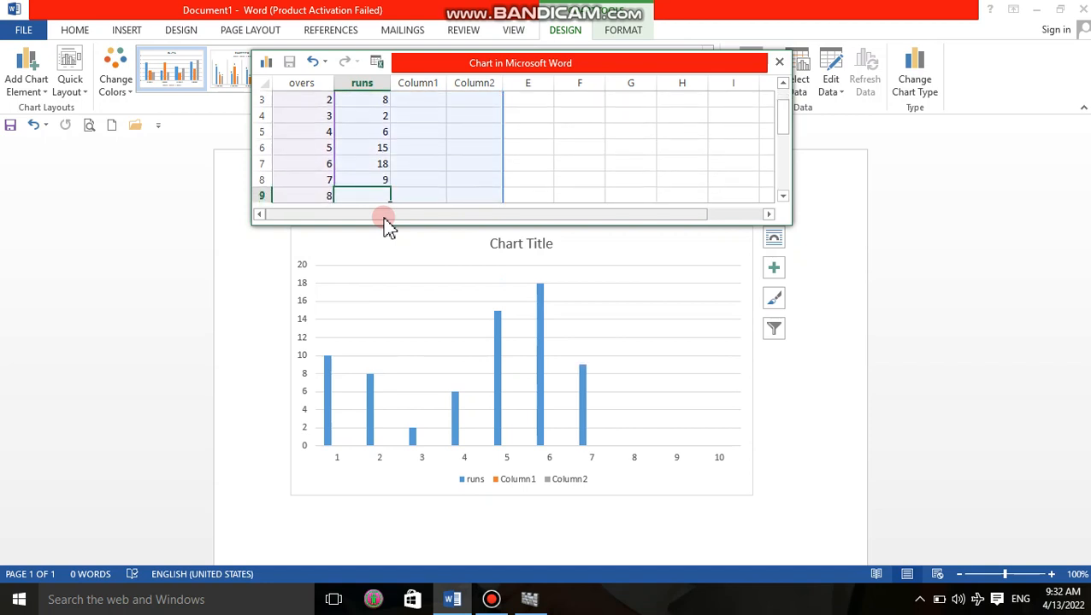
{"action": "type", "text": "6"}
{"action": "key", "text": "Return"}
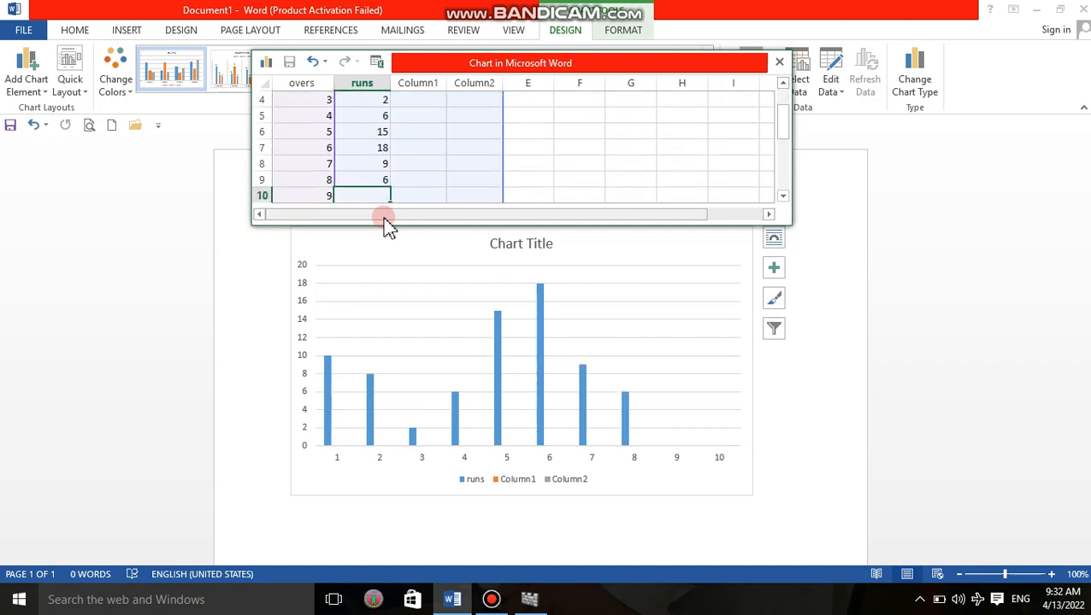
{"action": "type", "text": "9"}
{"action": "key", "text": "Return"}
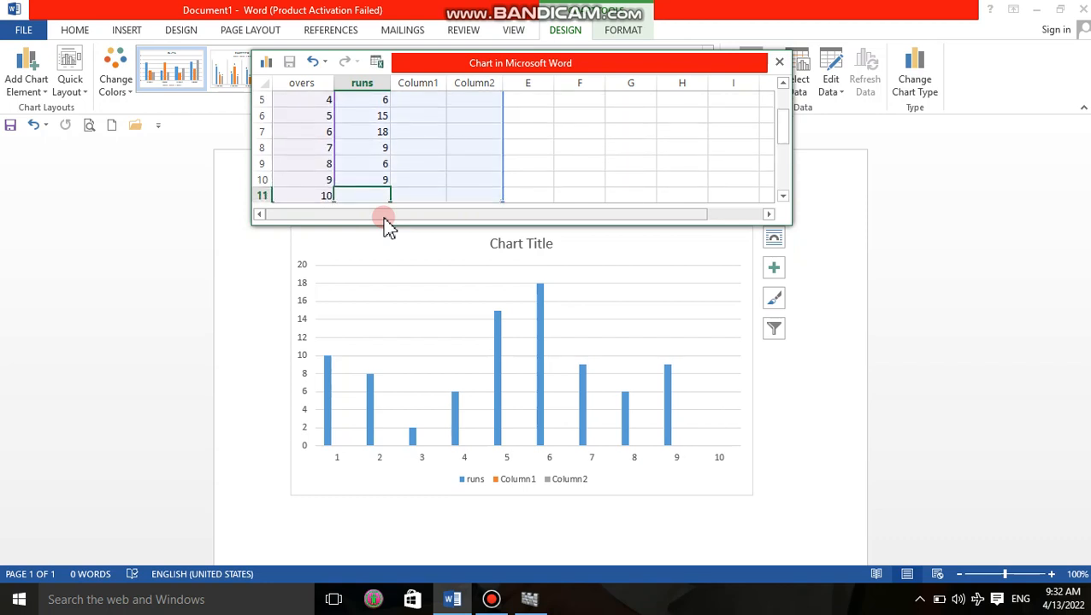
{"action": "type", "text": "12"}
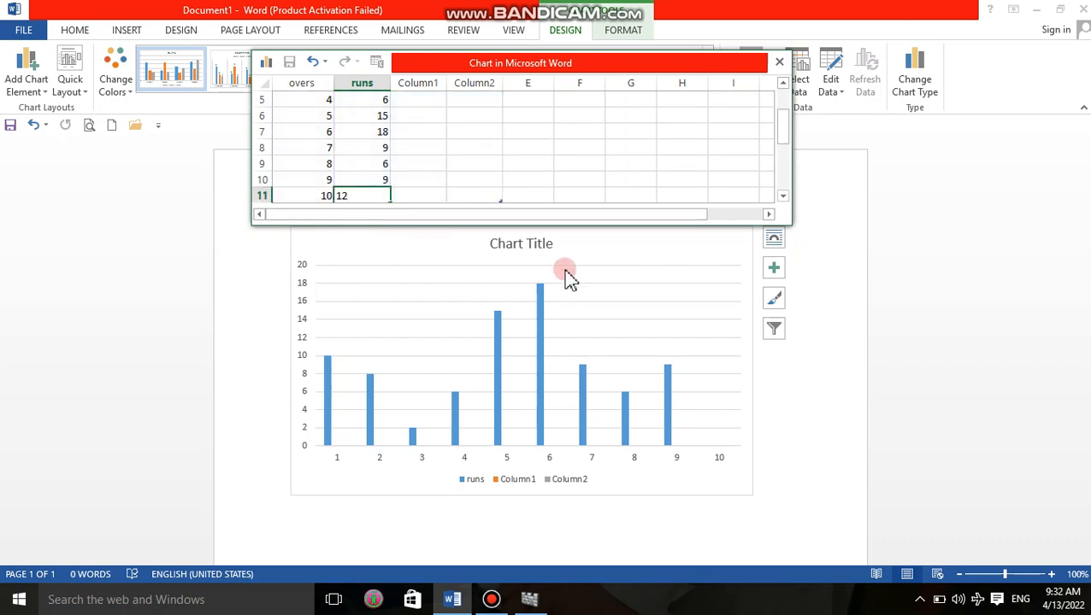
- Draw a small oval about 0.13 inch high and 0.09 inch wide just above the bar for over 2
{"action": "left_click", "coordinate": [591, 286]}
{"action": "left_click", "coordinate": [849, 474]}
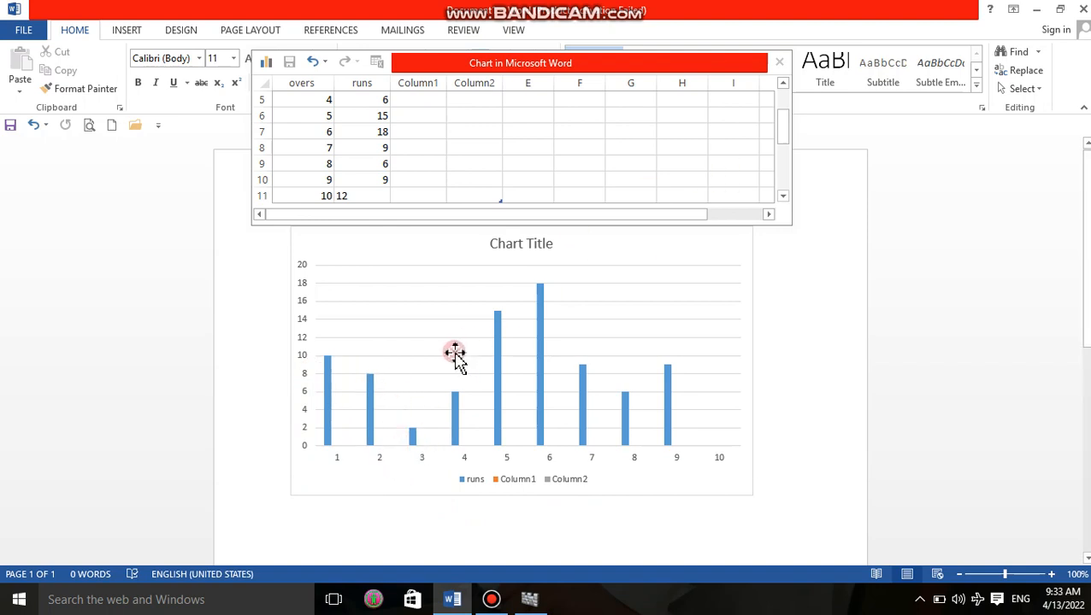
{"action": "left_click", "coordinate": [126, 31]}
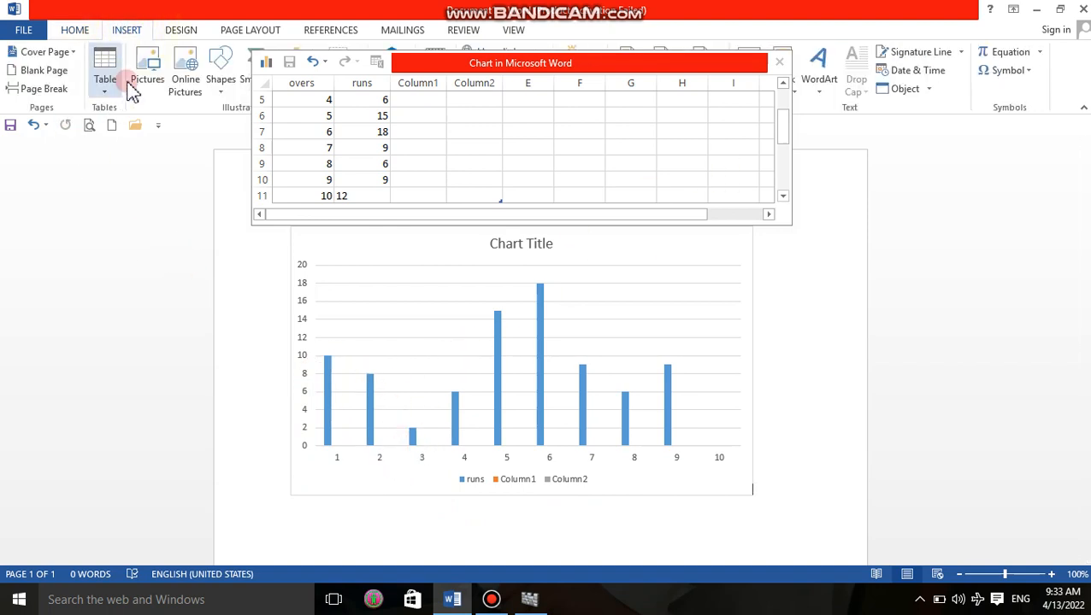
{"action": "left_click", "coordinate": [220, 70]}
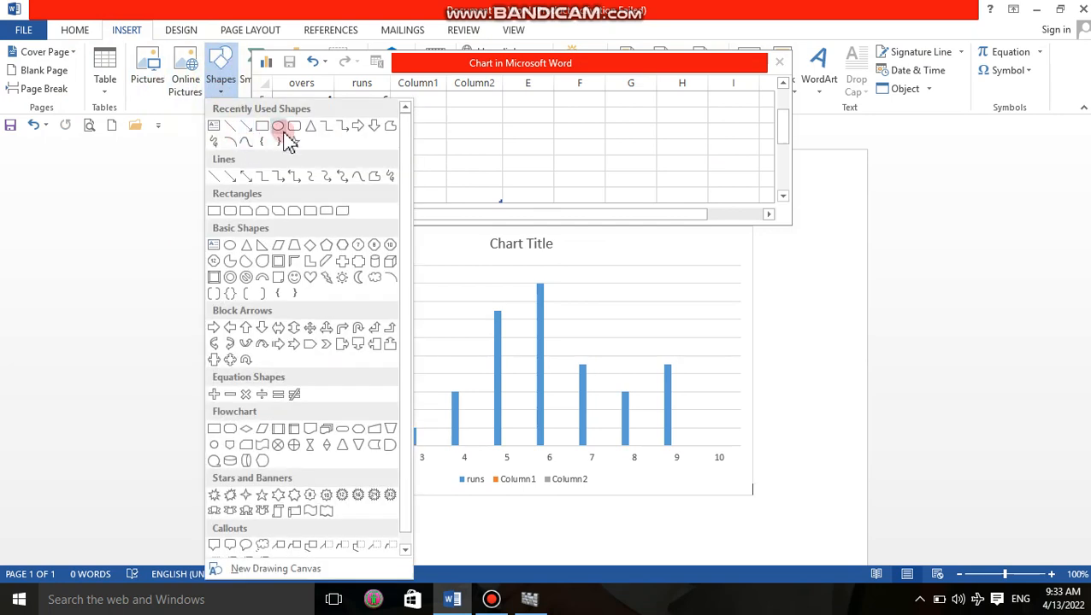
{"action": "left_click", "coordinate": [279, 128]}
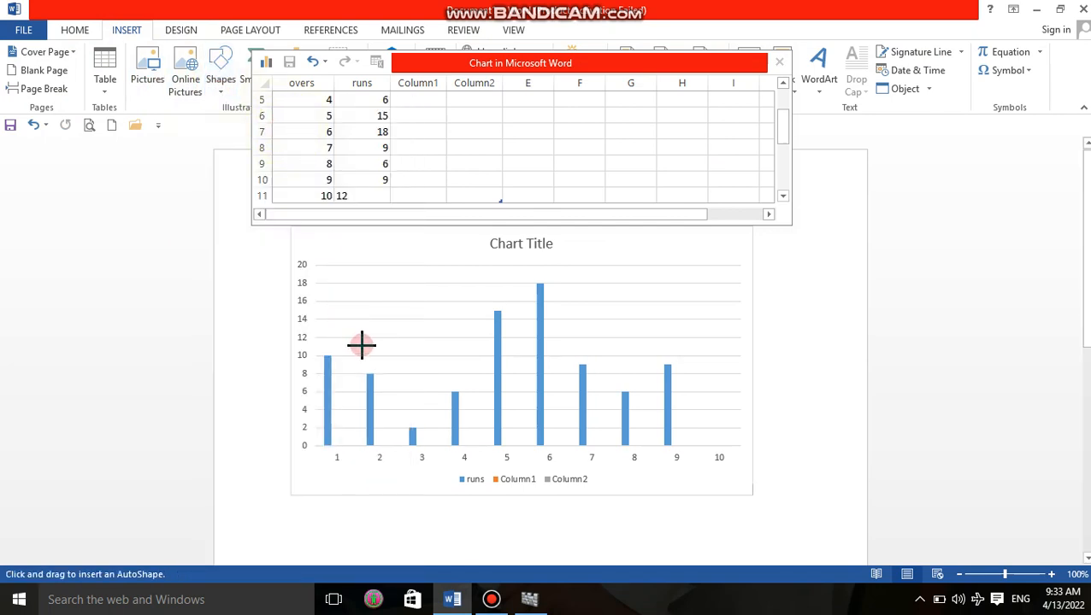
{"action": "left_click_drag", "start_coordinate": [368, 358], "coordinate": [375, 369]}
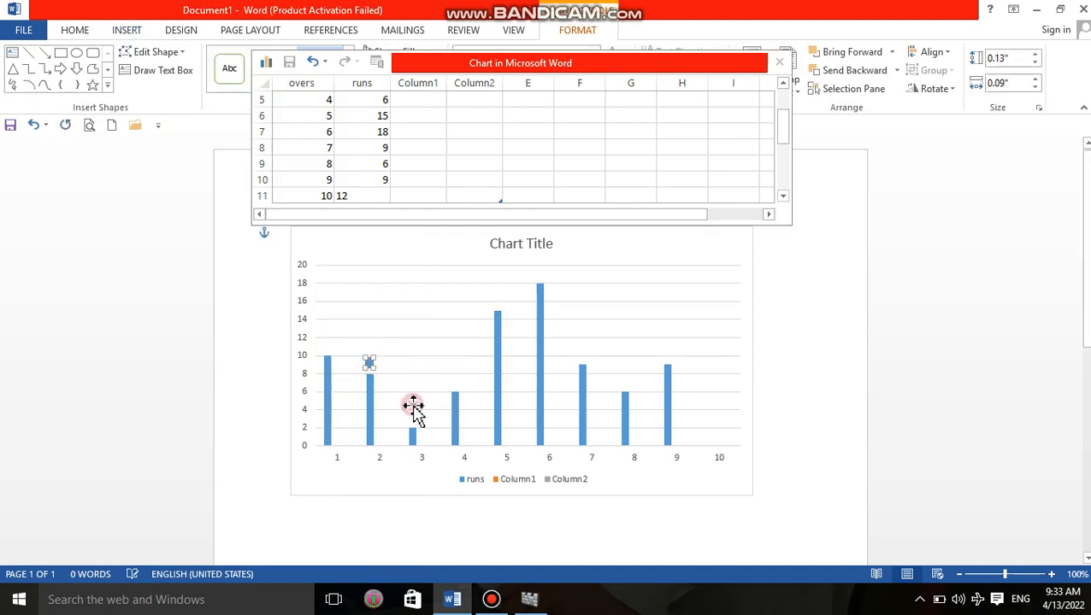
{"action": "left_click", "coordinate": [405, 407]}
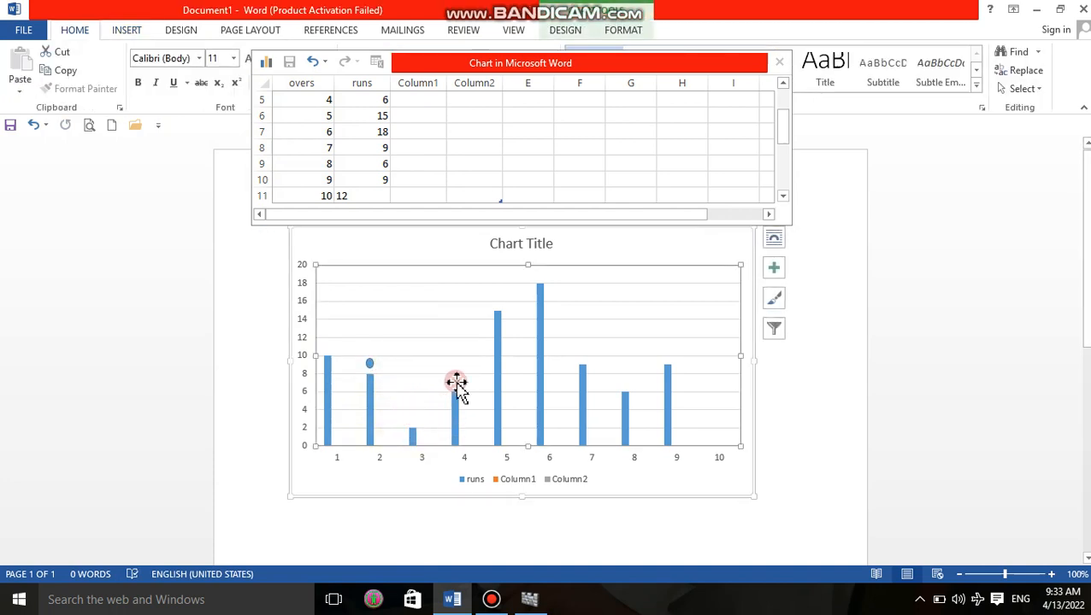
- Close the chart's data sheet window and select the plot area of the runs chart
{"action": "left_click_drag", "start_coordinate": [490, 293], "coordinate": [485, 339]}
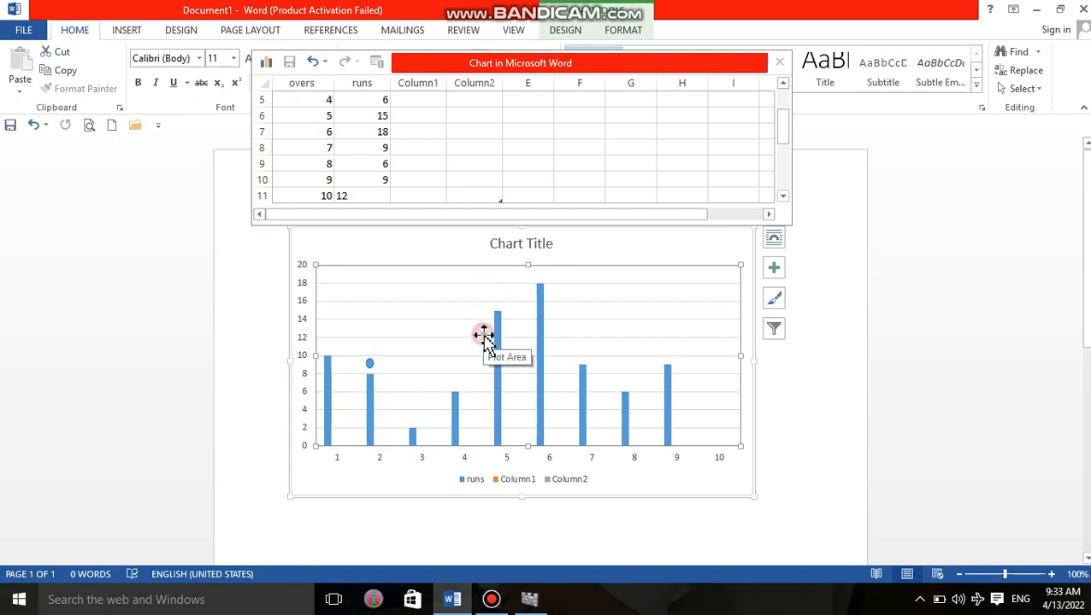
{"action": "left_click", "coordinate": [772, 413]}
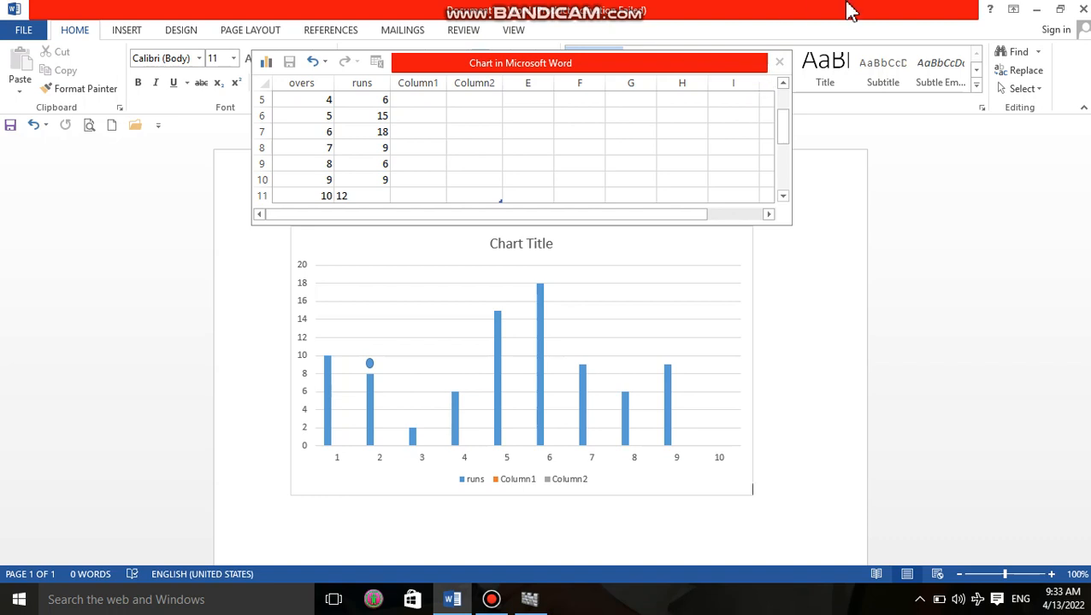
{"action": "left_click", "coordinate": [778, 62]}
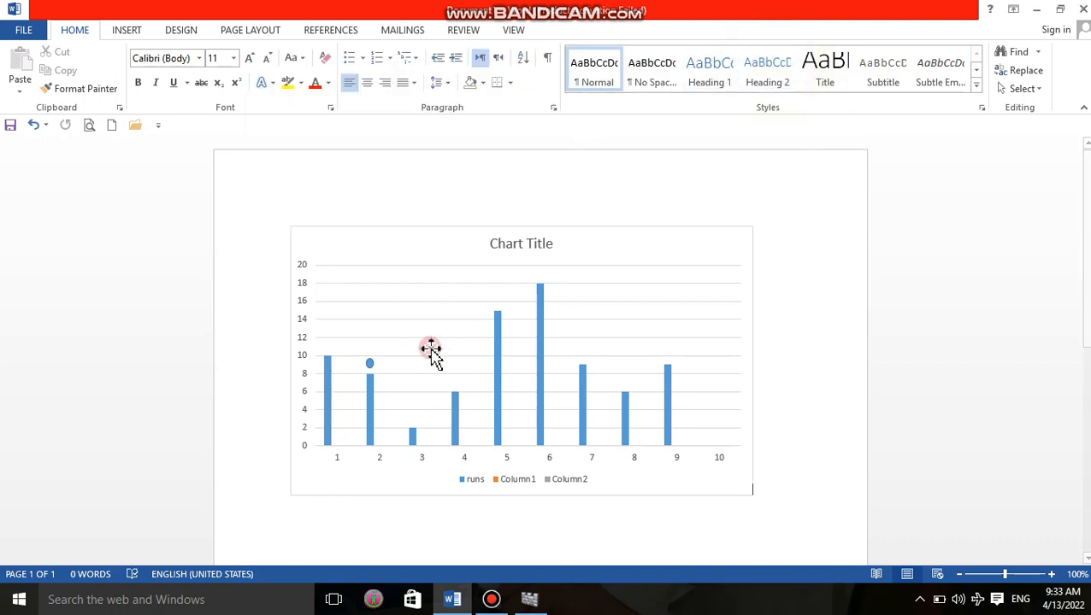
{"action": "left_click", "coordinate": [456, 389]}
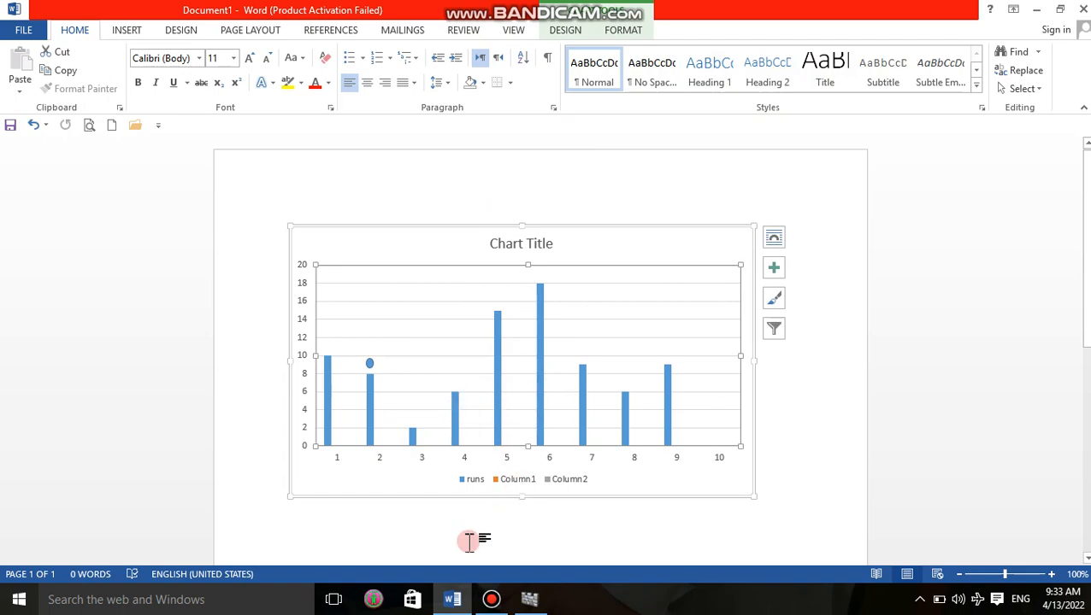
{"action": "left_click", "coordinate": [492, 599]}
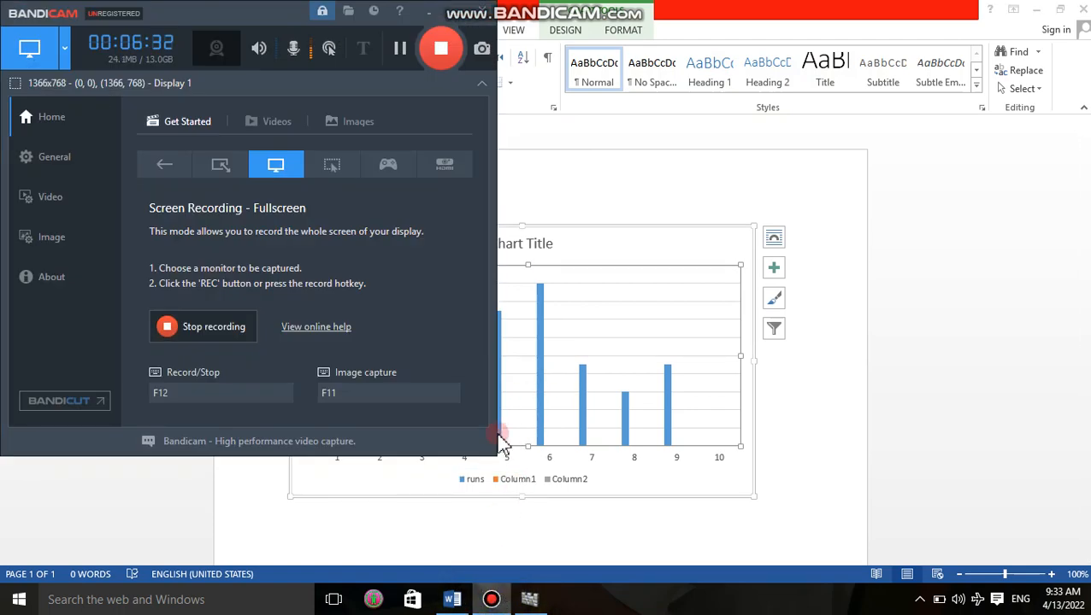
{"action": "left_click", "coordinate": [458, 11]}
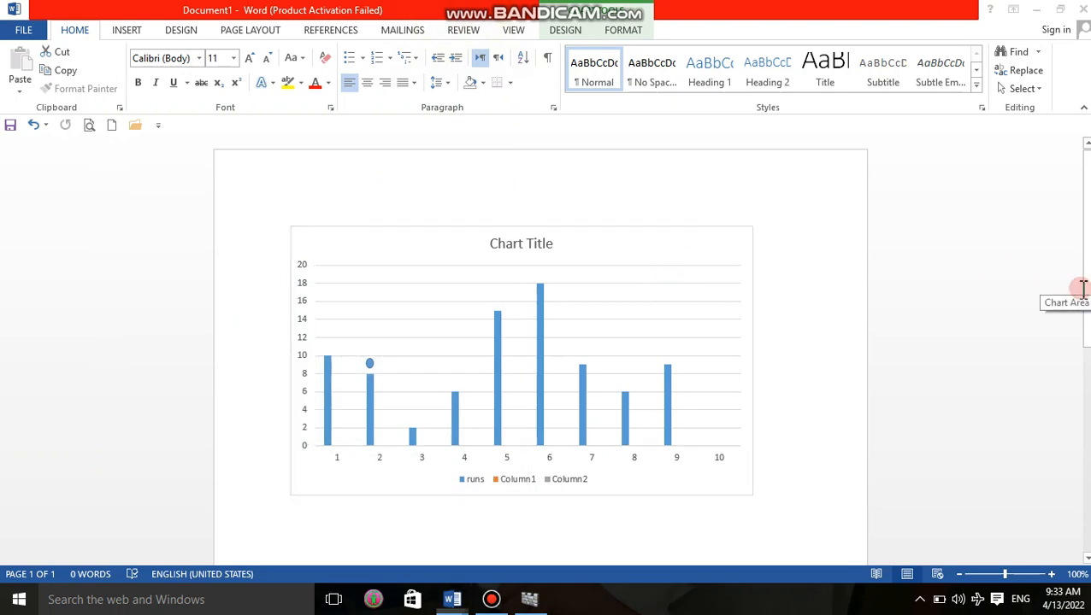
- Start a new blank document
{"action": "key", "text": "ctrl+z"}
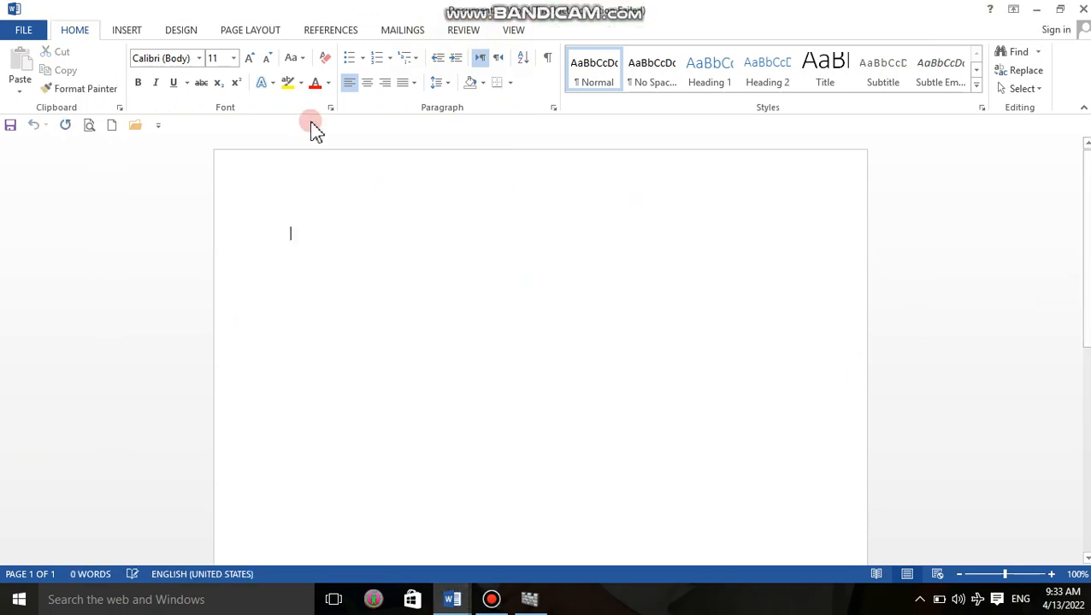
{"action": "left_click", "coordinate": [114, 31]}
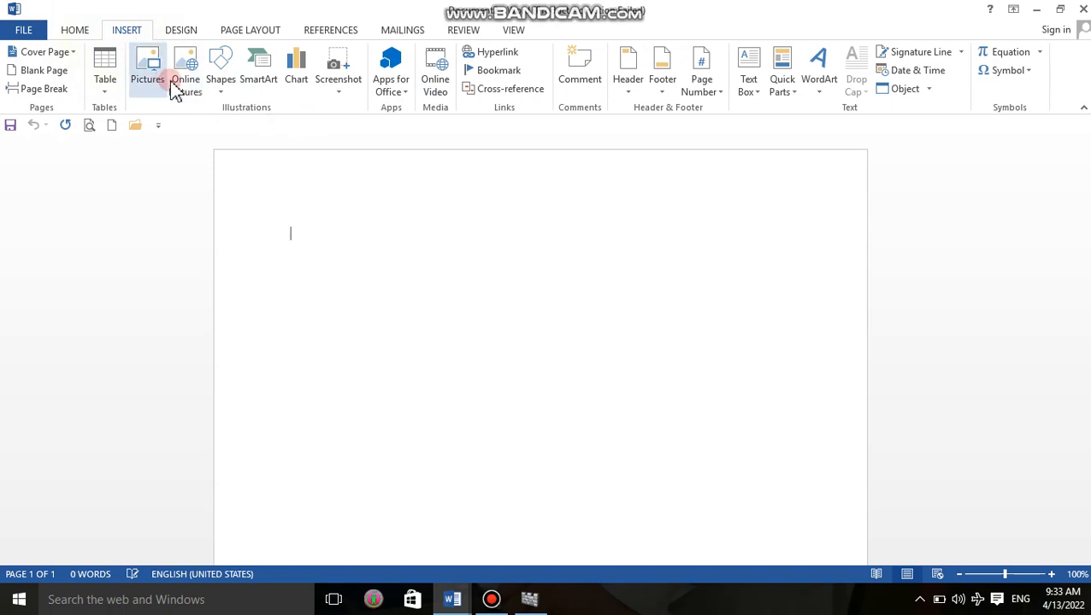
{"action": "left_click", "coordinate": [220, 75]}
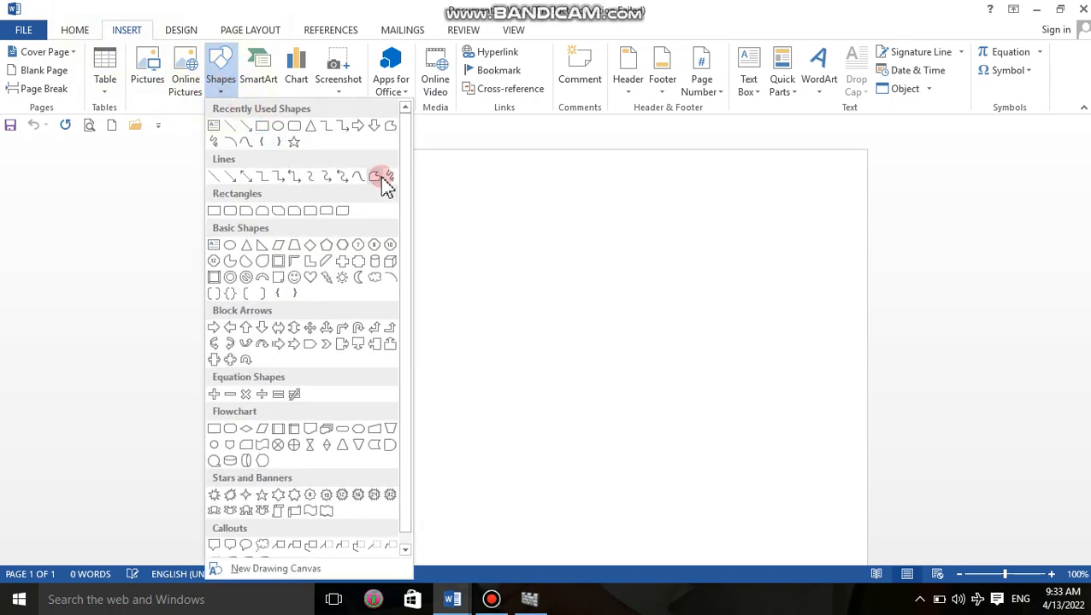
{"action": "left_click", "coordinate": [478, 209]}
{"action": "left_click", "coordinate": [106, 81]}
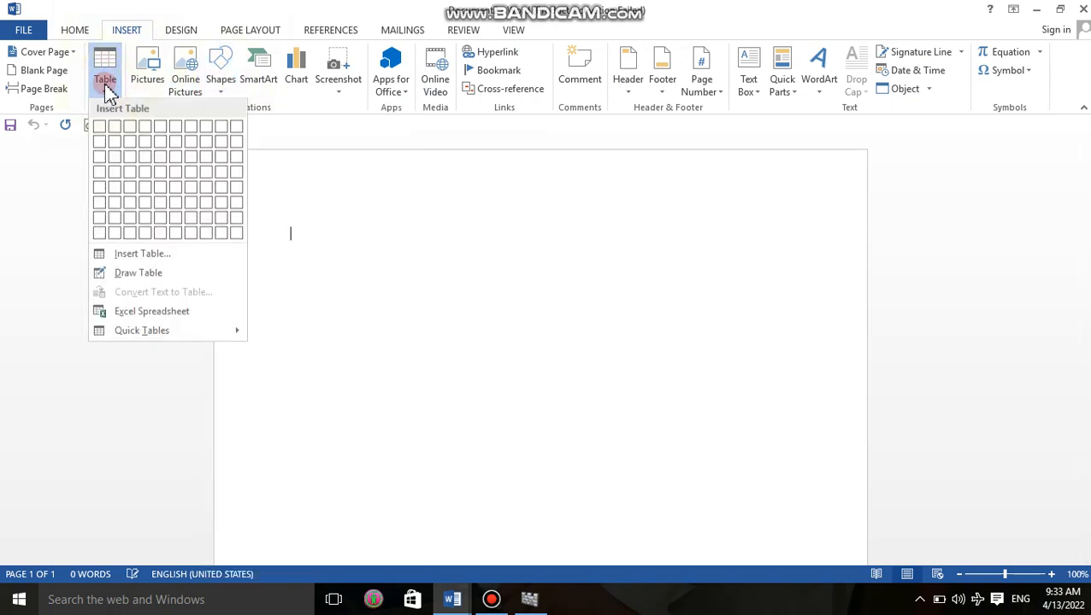
{"action": "left_click", "coordinate": [370, 218]}
- Insert a Line with Markers chart in the blank document and dismiss the activation notice
{"action": "left_click", "coordinate": [296, 75]}
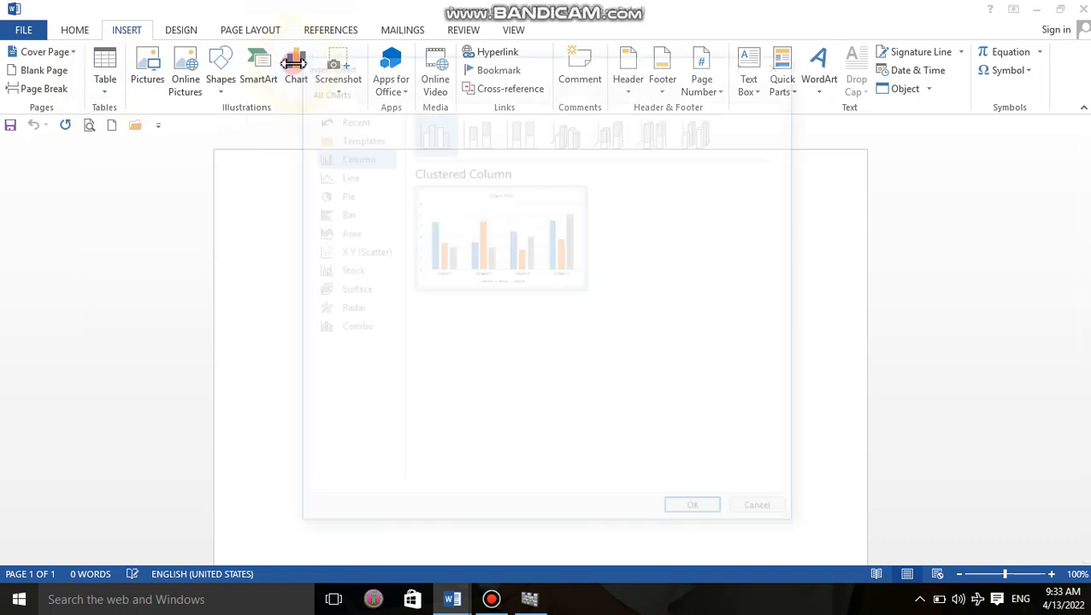
{"action": "left_click", "coordinate": [346, 175]}
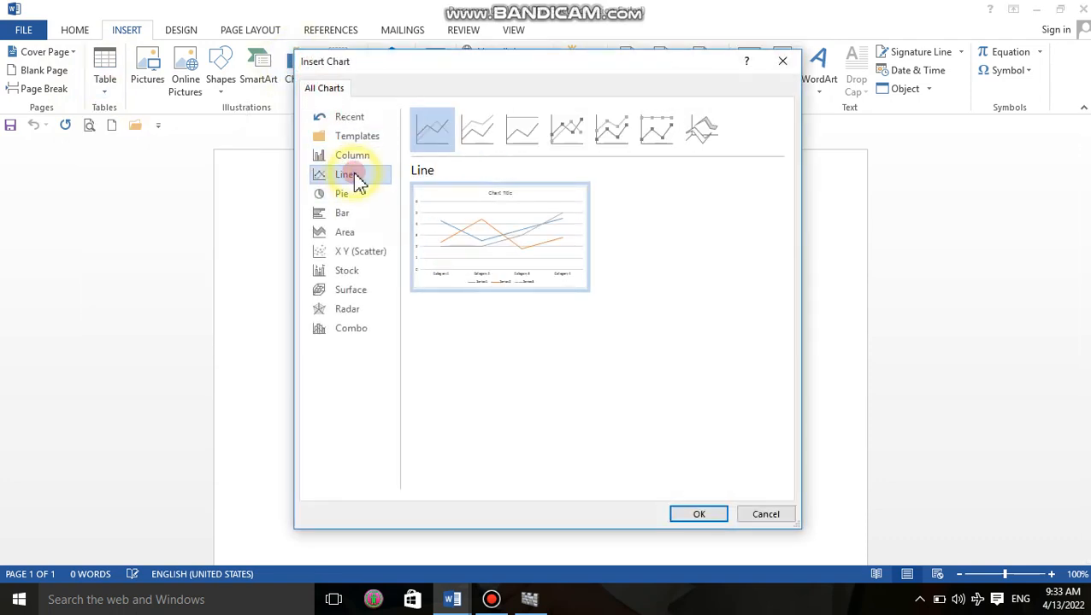
{"action": "mouse_move", "coordinate": [482, 262]}
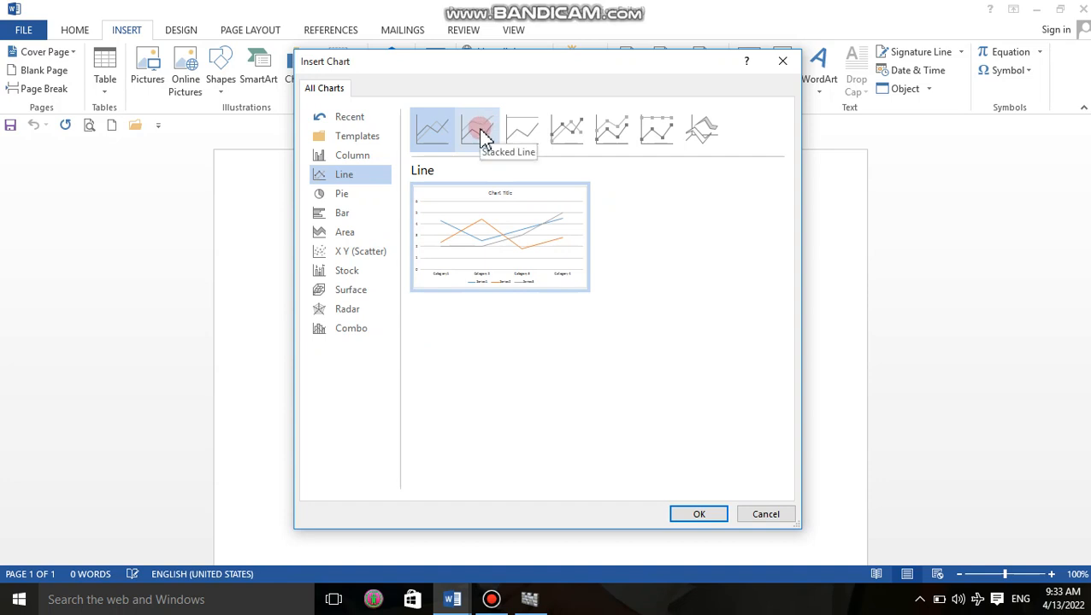
{"action": "left_click", "coordinate": [573, 139]}
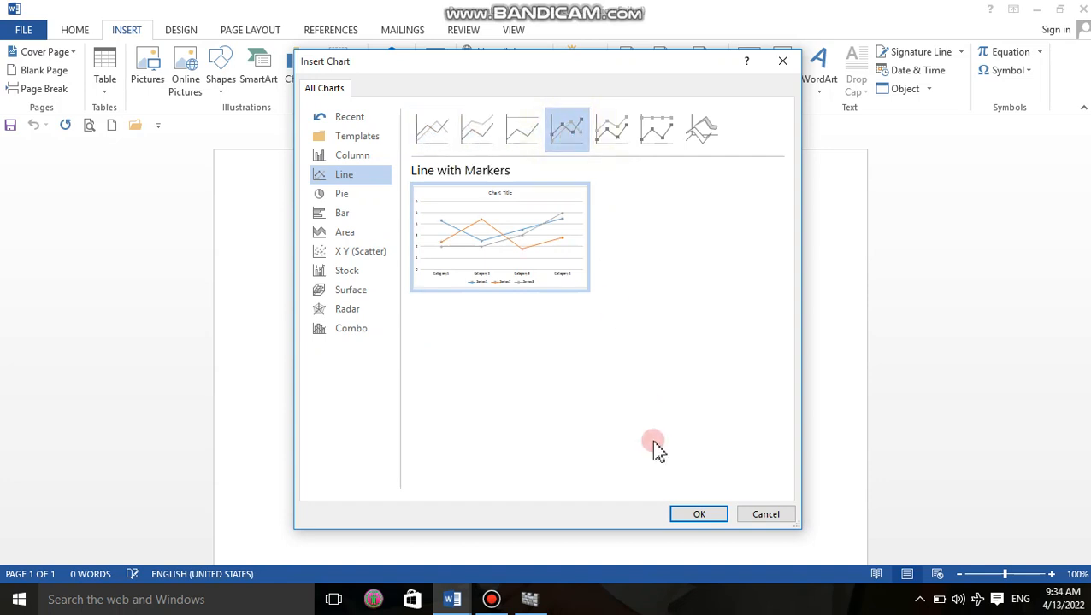
{"action": "left_click", "coordinate": [695, 517]}
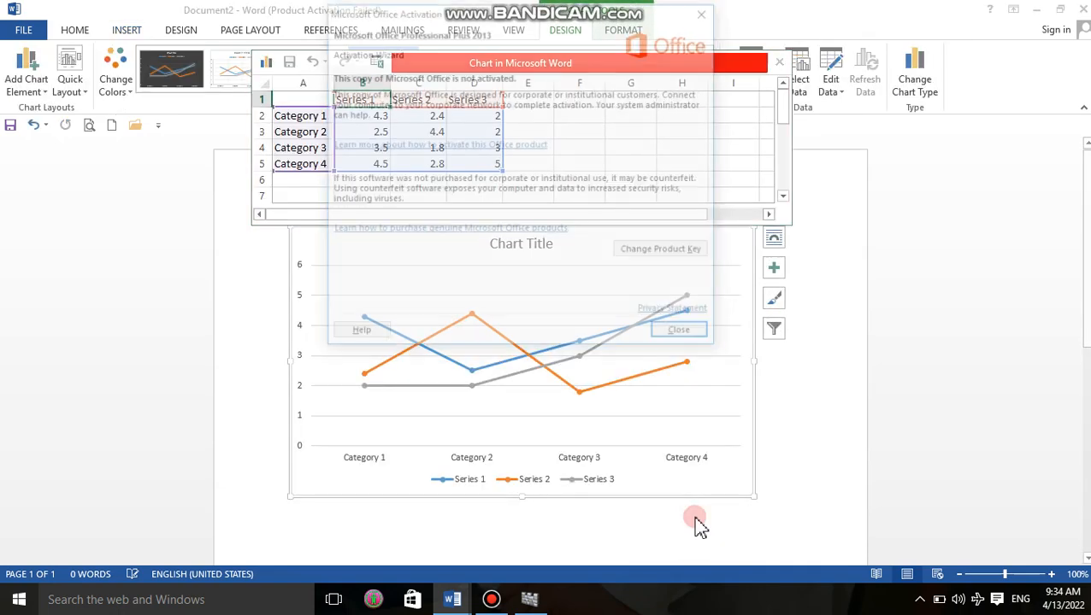
{"action": "left_click", "coordinate": [707, 10]}
- Rename the first data series in cell B1 as "corona virus disease"
{"action": "left_click", "coordinate": [311, 116]}
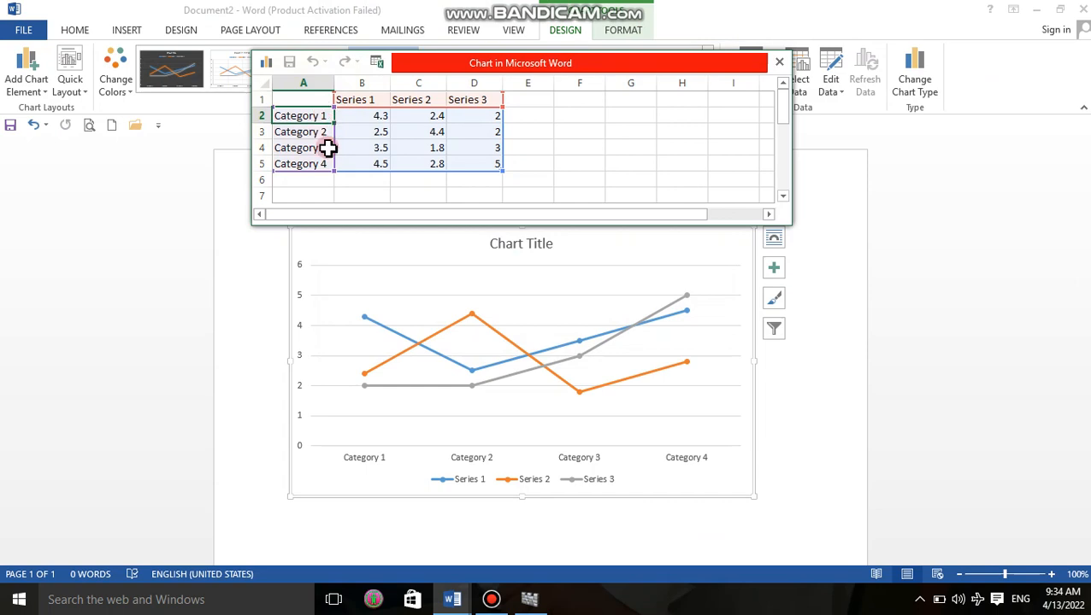
{"action": "left_click", "coordinate": [352, 99]}
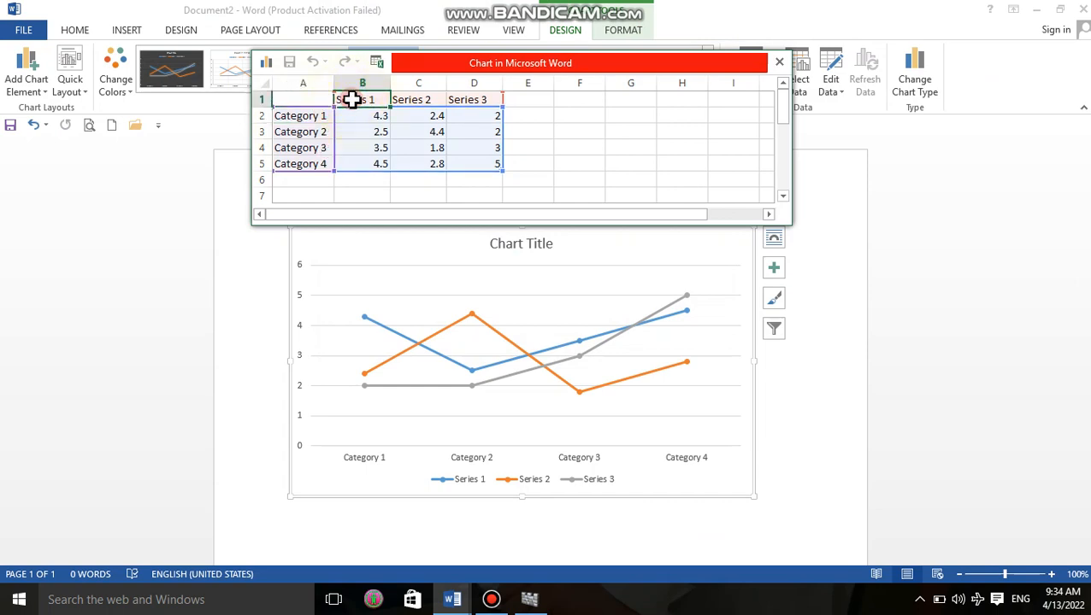
{"action": "type", "text": "cro"}
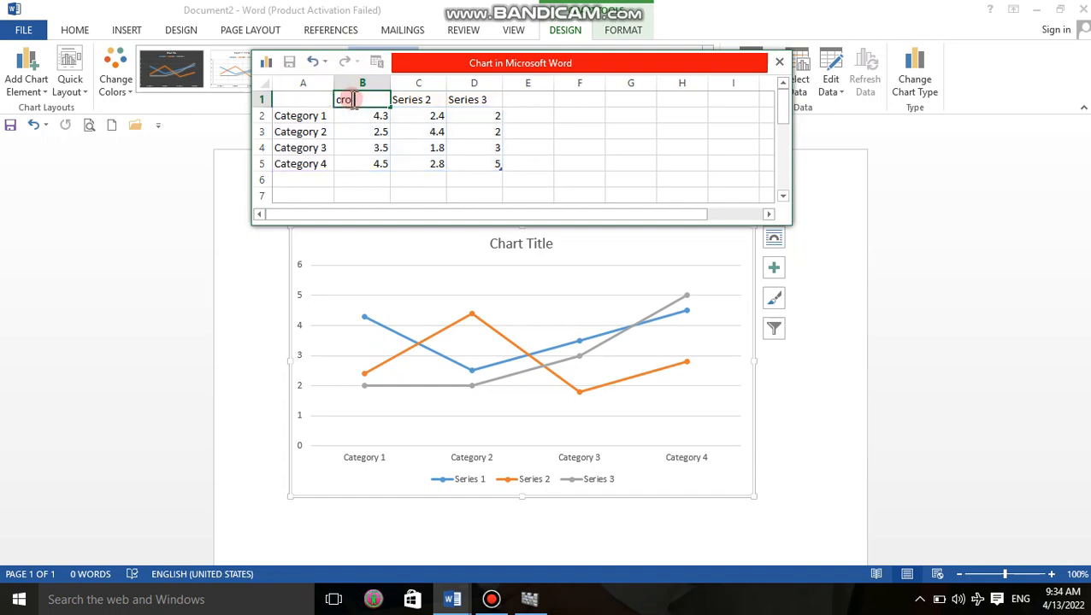
{"action": "key", "text": "BackSpace"}
{"action": "key", "text": "BackSpace"}
{"action": "type", "text": "ore"}
{"action": "type", "text": "na v"}
{"action": "type", "text": "irs"}
{"action": "key", "text": "BackSpace"}
{"action": "type", "text": "us disese"}
{"action": "key", "text": "BackSpace"}
{"action": "key", "text": "BackSpace"}
{"action": "key", "text": "BackSpace"}
{"action": "type", "text": "ease"}
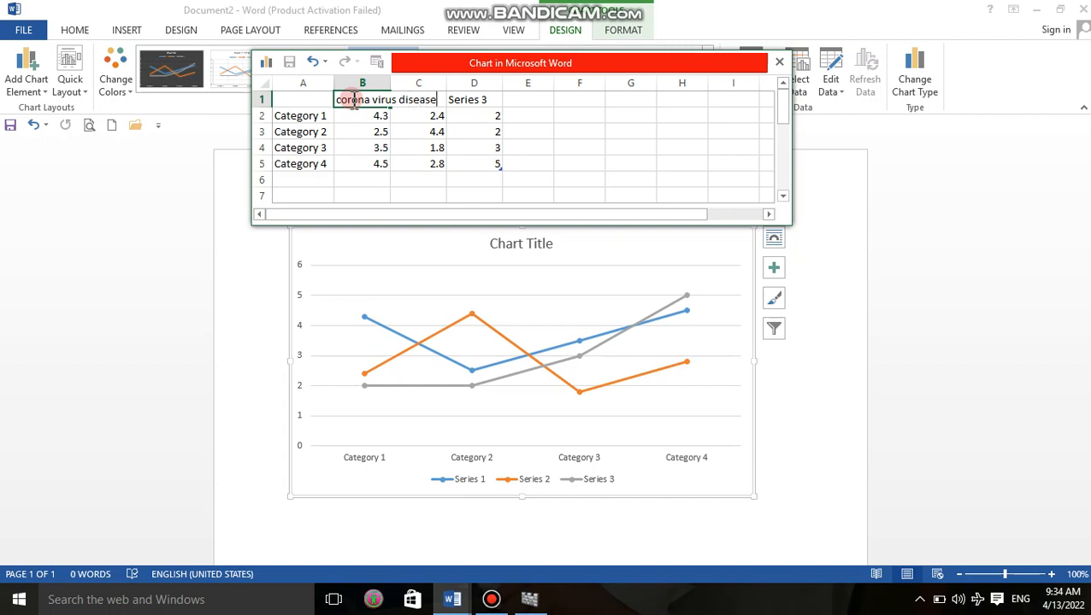
- Replace the first category label in cell A2 with Jan
{"action": "left_click", "coordinate": [305, 120]}
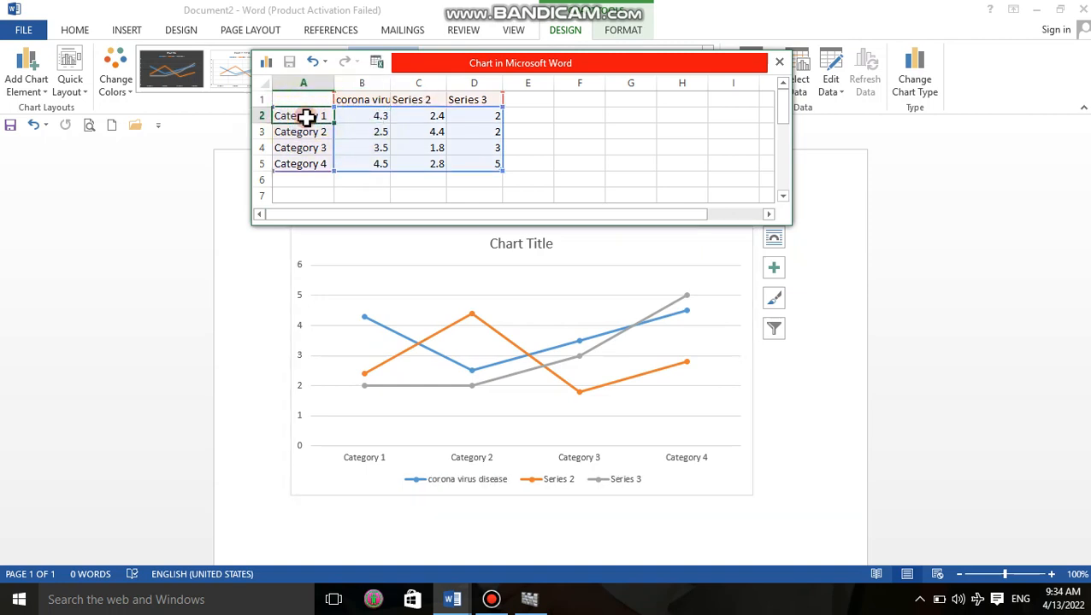
{"action": "type", "text": "1mo"}
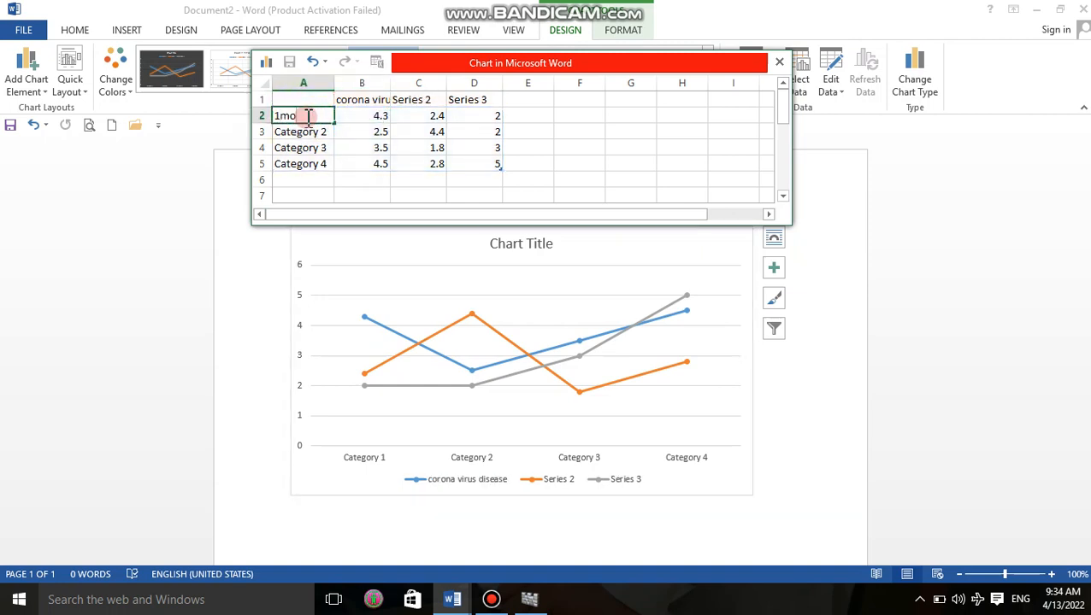
{"action": "key", "text": "BackSpace"}
{"action": "type", "text": "mont"}
{"action": "key", "text": "BackSpace"}
{"action": "key", "text": "BackSpace"}
{"action": "key", "text": "BackSpace"}
{"action": "key", "text": "BackSpace"}
{"action": "key", "text": "BackSpace"}
{"action": "key", "text": "BackSpace"}
{"action": "type", "text": "month"}
{"action": "key", "text": "BackSpace"}
{"action": "key", "text": "BackSpace"}
{"action": "key", "text": "BackSpace"}
{"action": "key", "text": "BackSpace"}
{"action": "key", "text": "BackSpace"}
{"action": "key", "text": "BackSpace"}
{"action": "key", "text": "BackSpace"}
{"action": "type", "text": "Jan"}
{"action": "key", "text": "Return"}
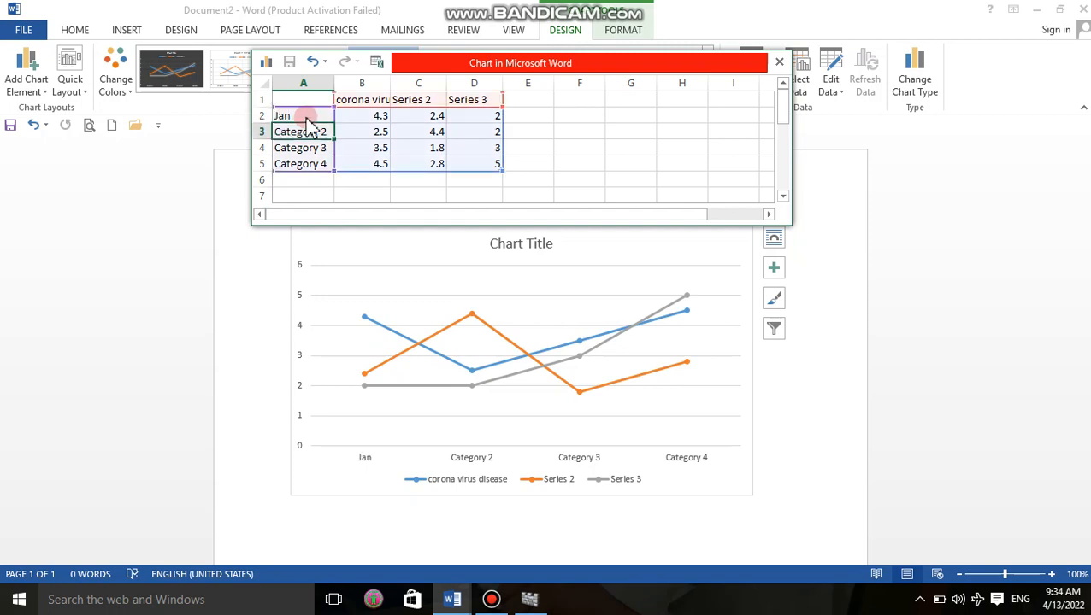
- Replace the remaining category labels in A3:A5 with Feb, March and April
{"action": "type", "text": "FE"}
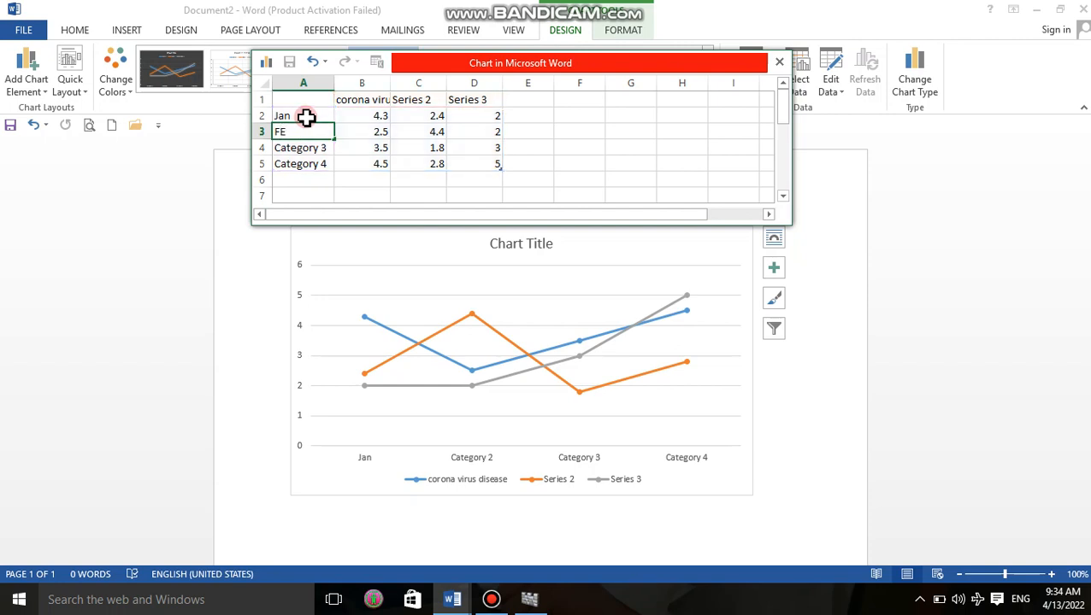
{"action": "key", "text": "BackSpace"}
{"action": "type", "text": "eb"}
{"action": "key", "text": "Return"}
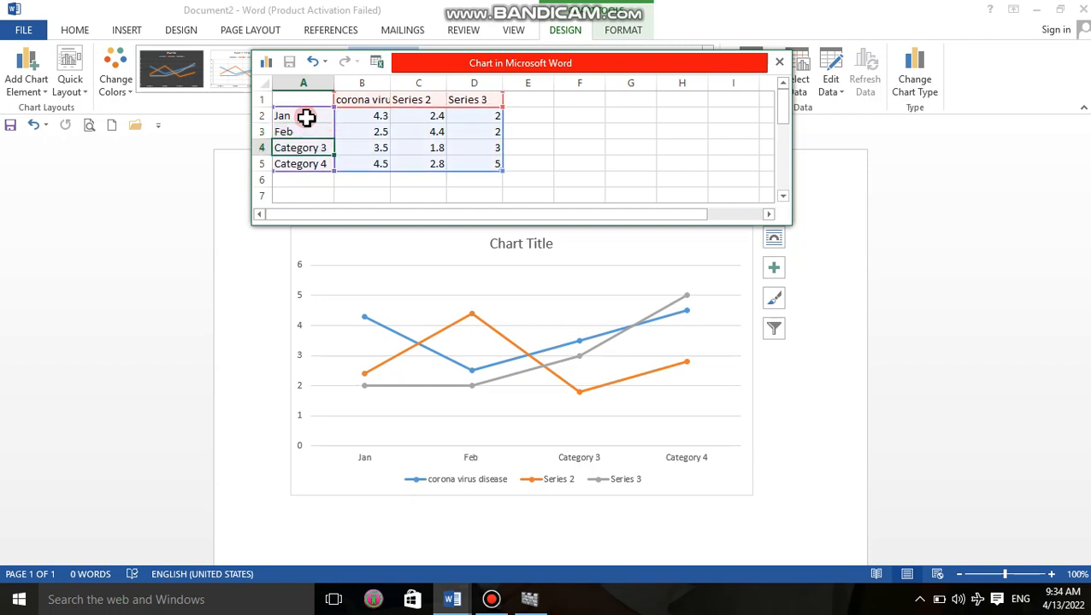
{"action": "type", "text": "M"}
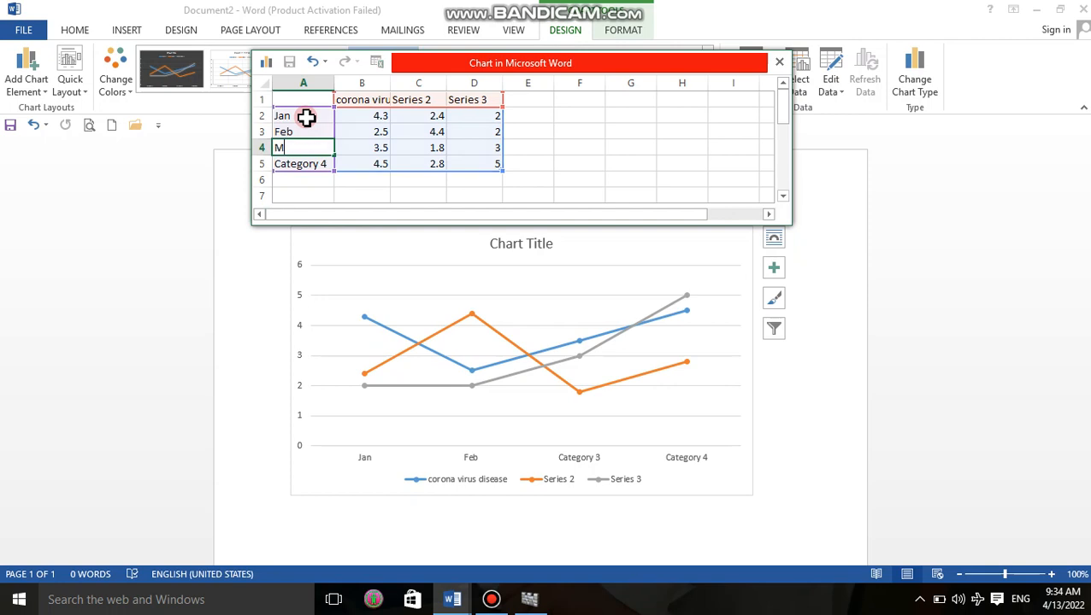
{"action": "type", "text": "arch"}
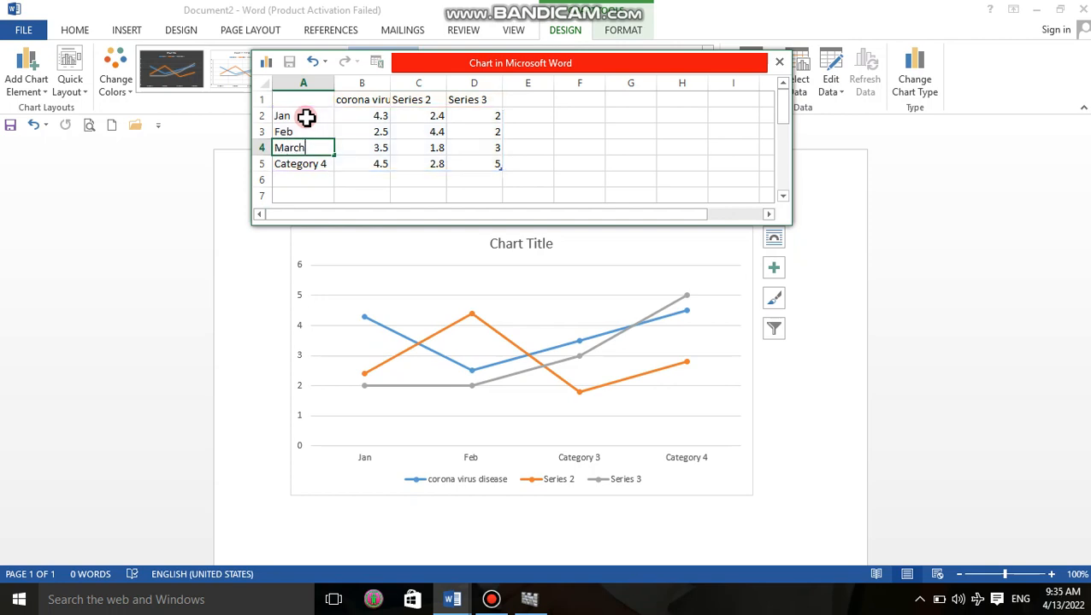
{"action": "key", "text": "Return"}
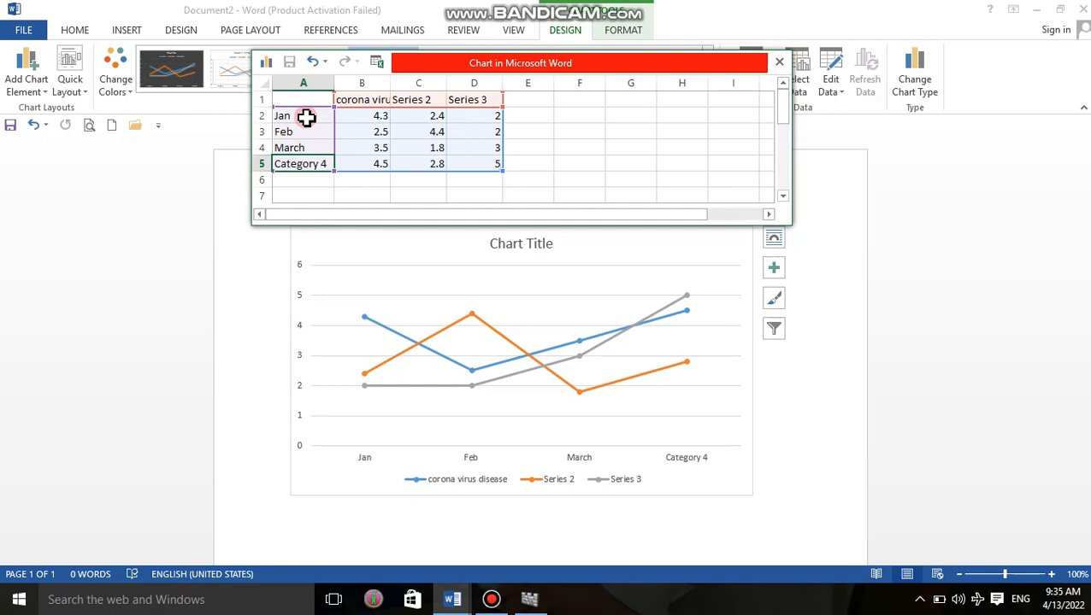
{"action": "type", "text": "A"}
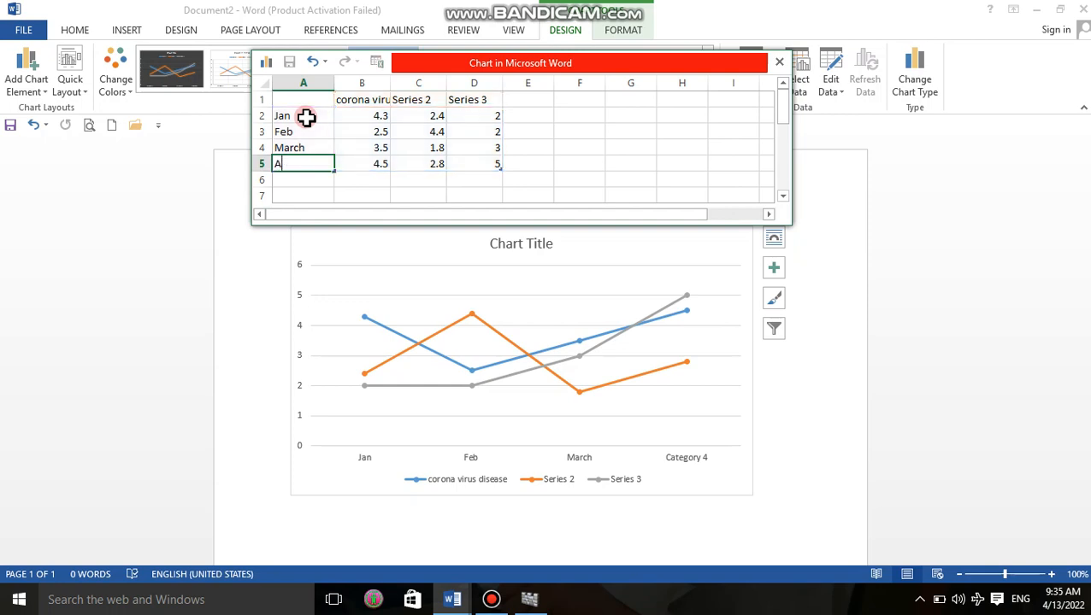
{"action": "type", "text": "pril"}
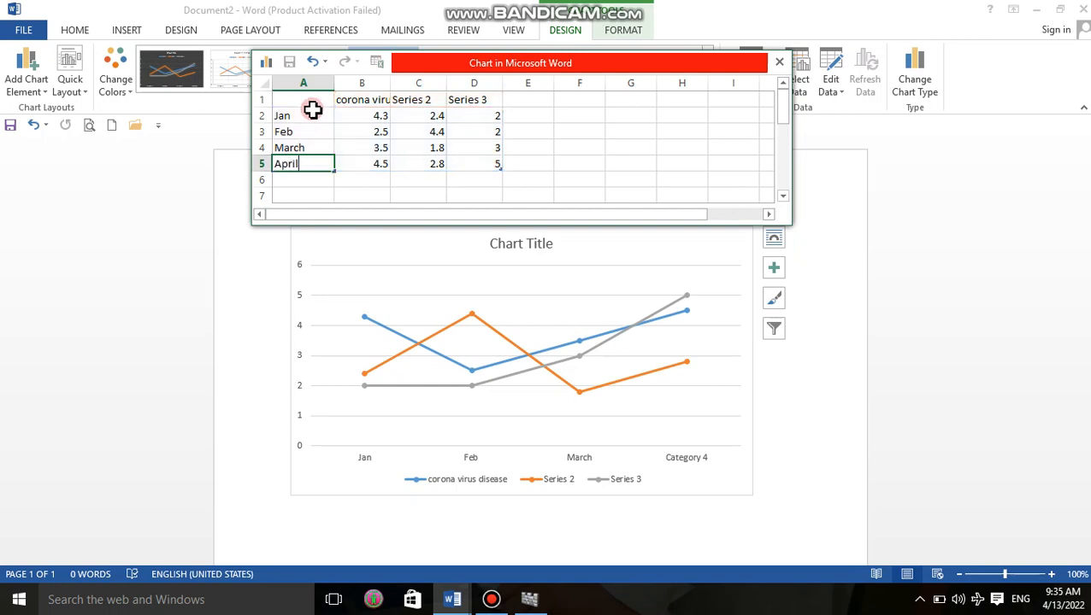
- Set the corona virus disease values for Jan and Feb to 2000 and 4000 in cells B2:B3
{"action": "left_click", "coordinate": [358, 120]}
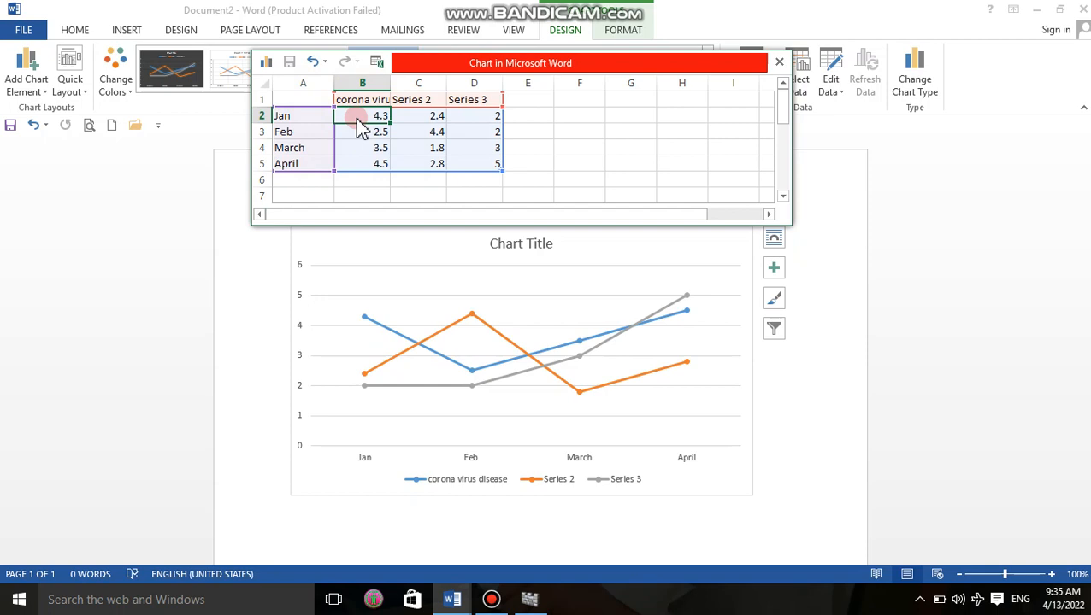
{"action": "type", "text": "2000"}
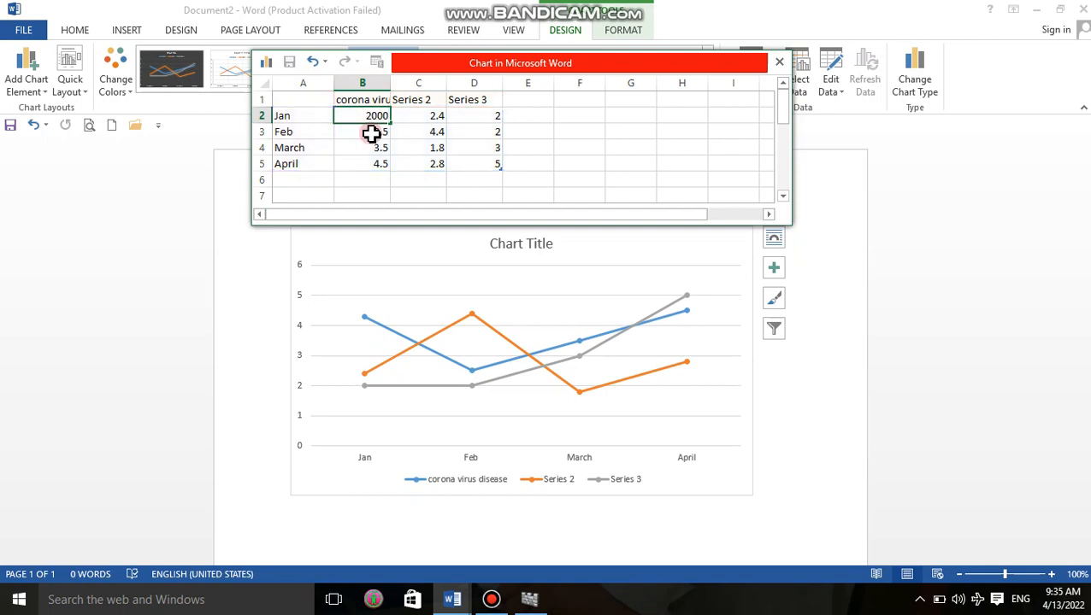
{"action": "left_click", "coordinate": [371, 133]}
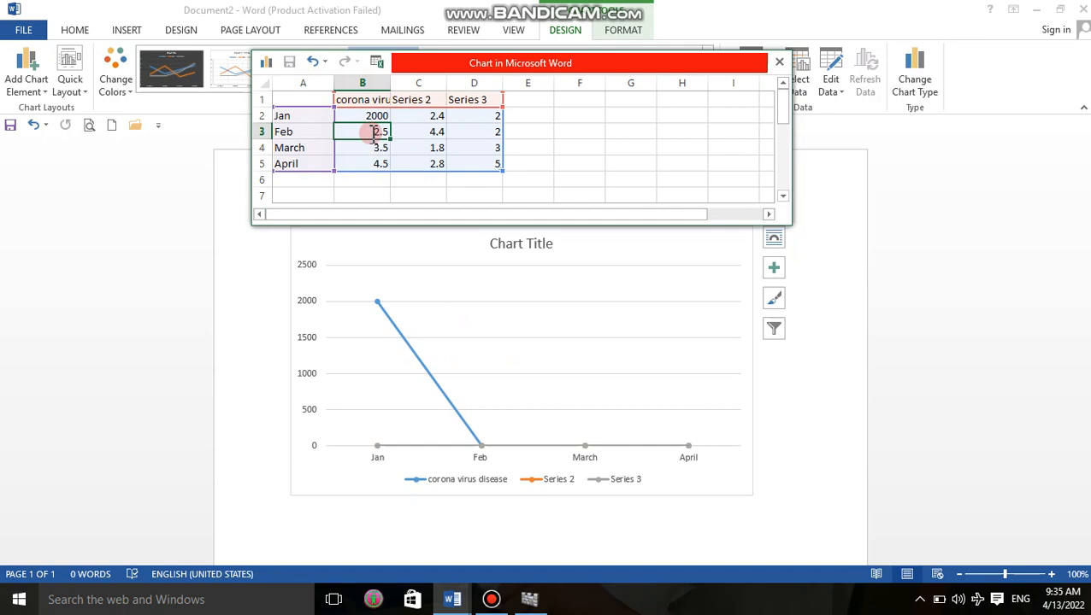
{"action": "type", "text": "300"}
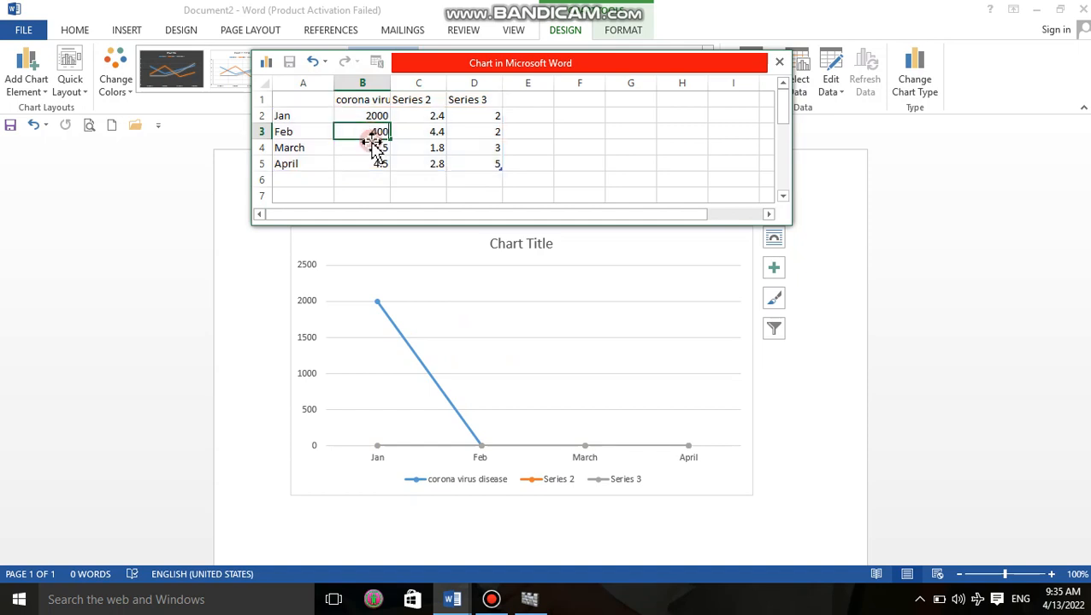
{"action": "type", "text": "0"}
- Set the March and April values in cells B4:B5 to 1500 and 5000, and close the chart's data sheet
{"action": "left_click", "coordinate": [371, 149]}
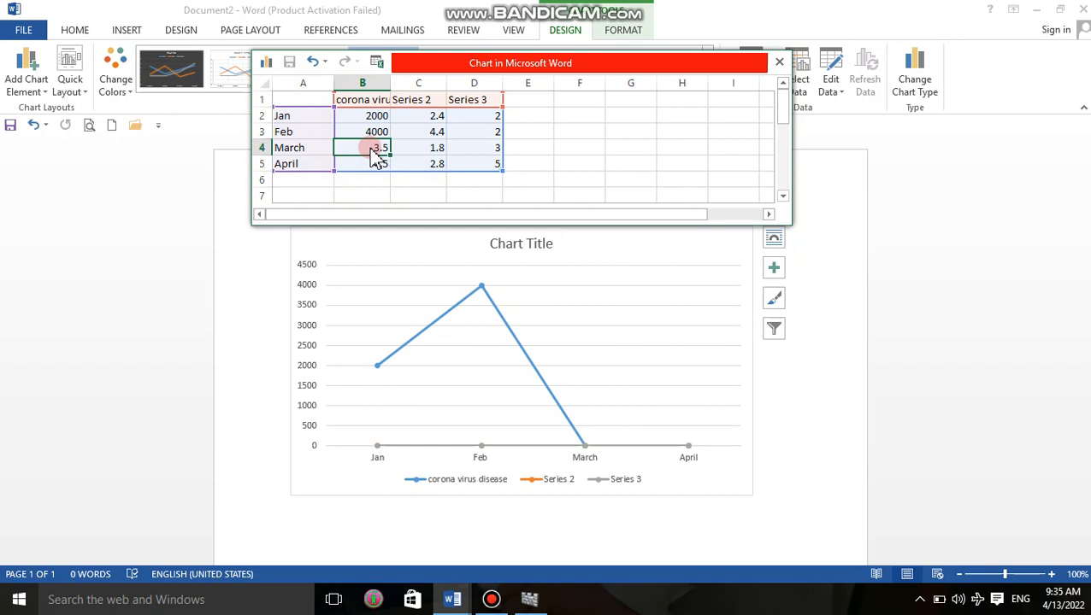
{"action": "type", "text": "1"}
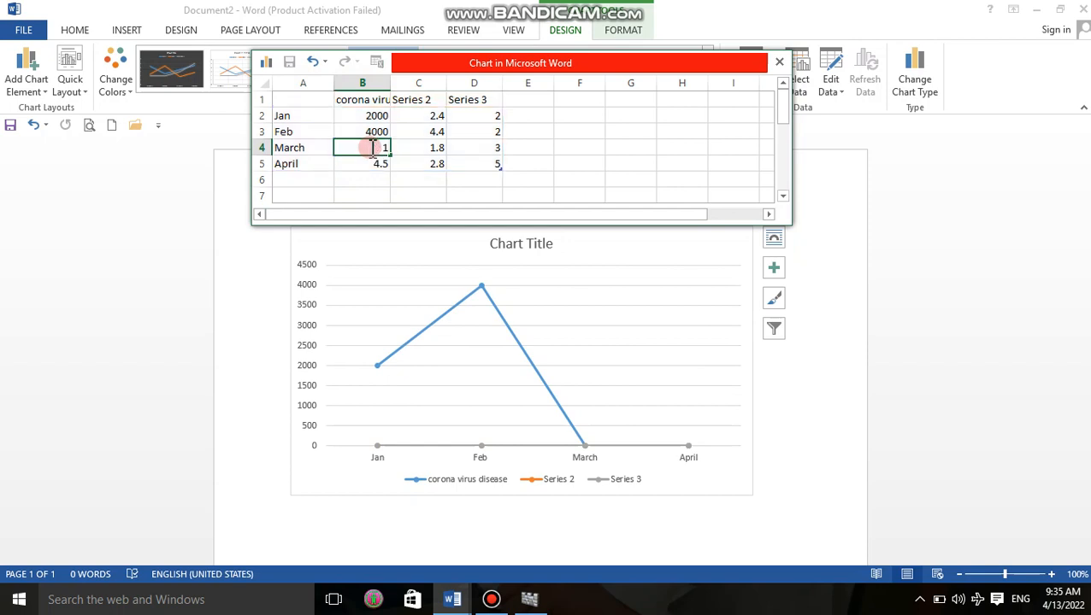
{"action": "type", "text": "500"}
{"action": "left_click", "coordinate": [378, 166]}
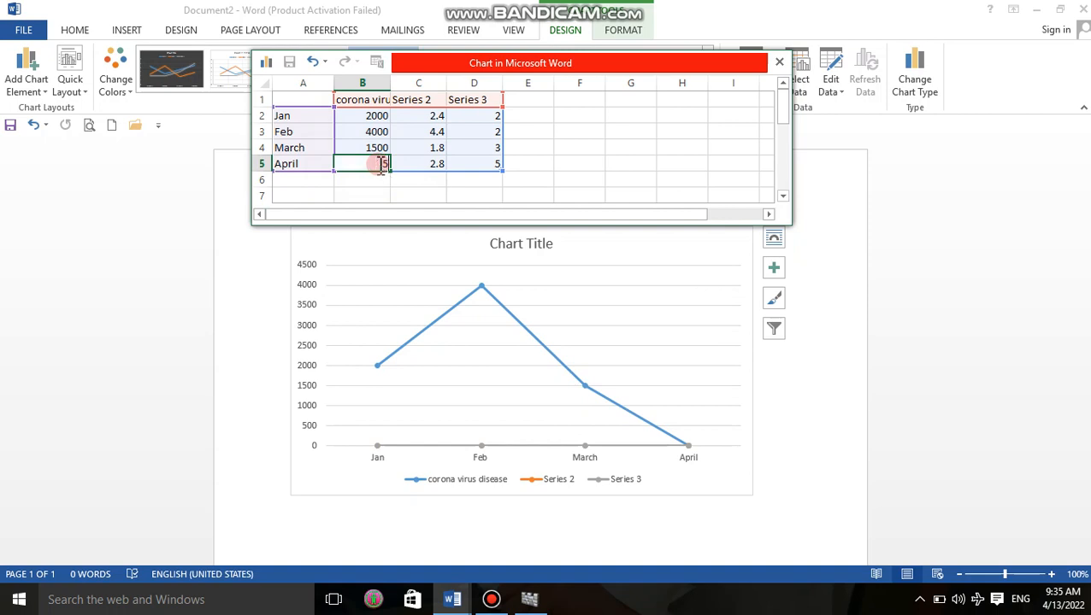
{"action": "type", "text": "5000"}
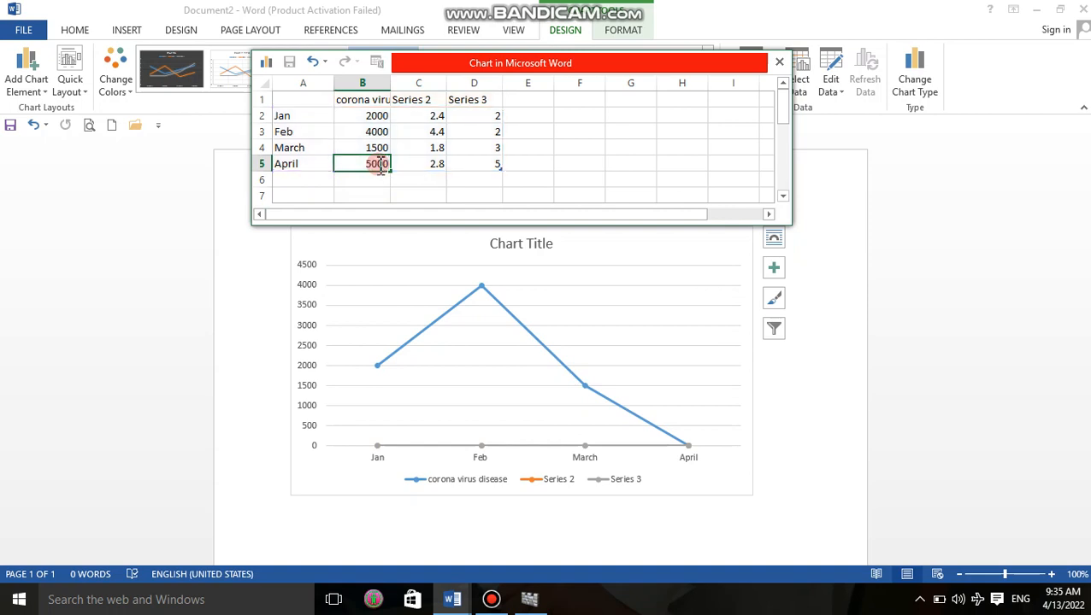
{"action": "left_click", "coordinate": [380, 180]}
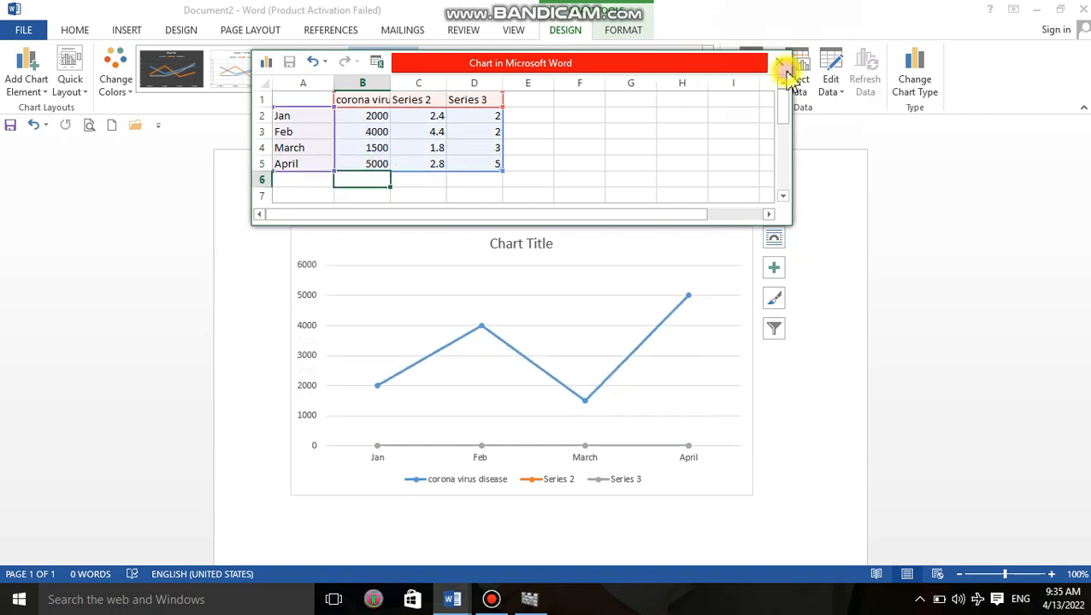
{"action": "left_click", "coordinate": [774, 67]}
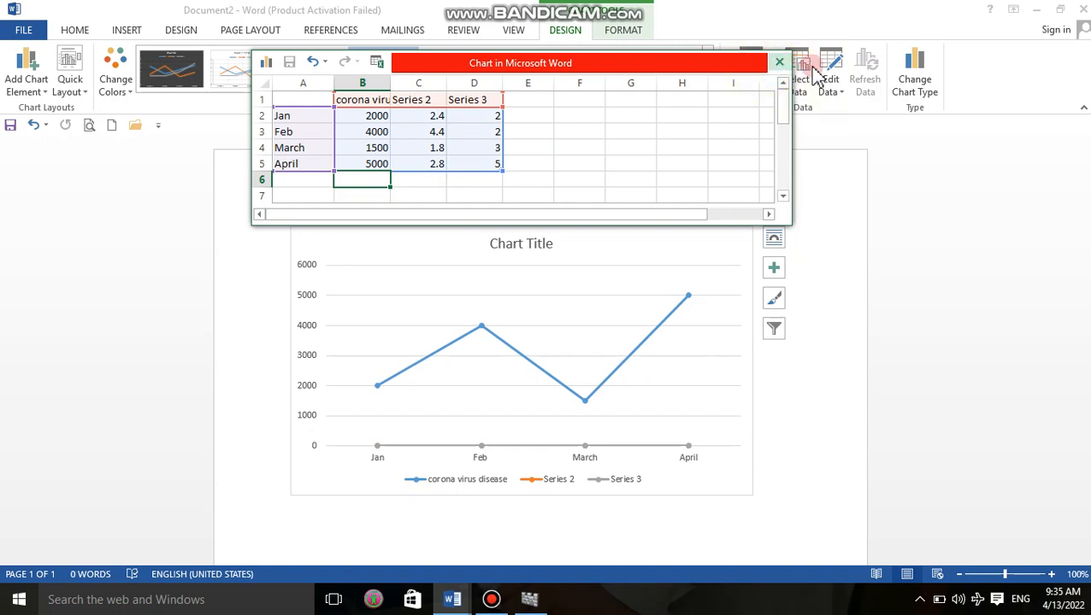
{"action": "left_click", "coordinate": [702, 340]}
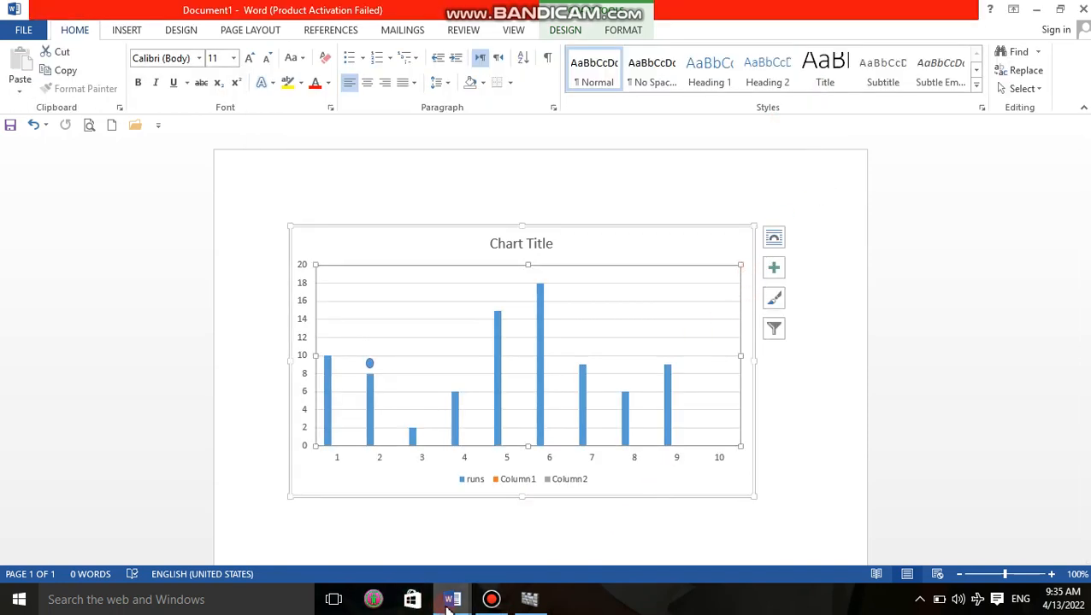
- View the line chart in Document2 and return to the runs column chart in Document1
{"action": "mouse_move", "coordinate": [447, 603]}
{"action": "left_click", "coordinate": [523, 556]}
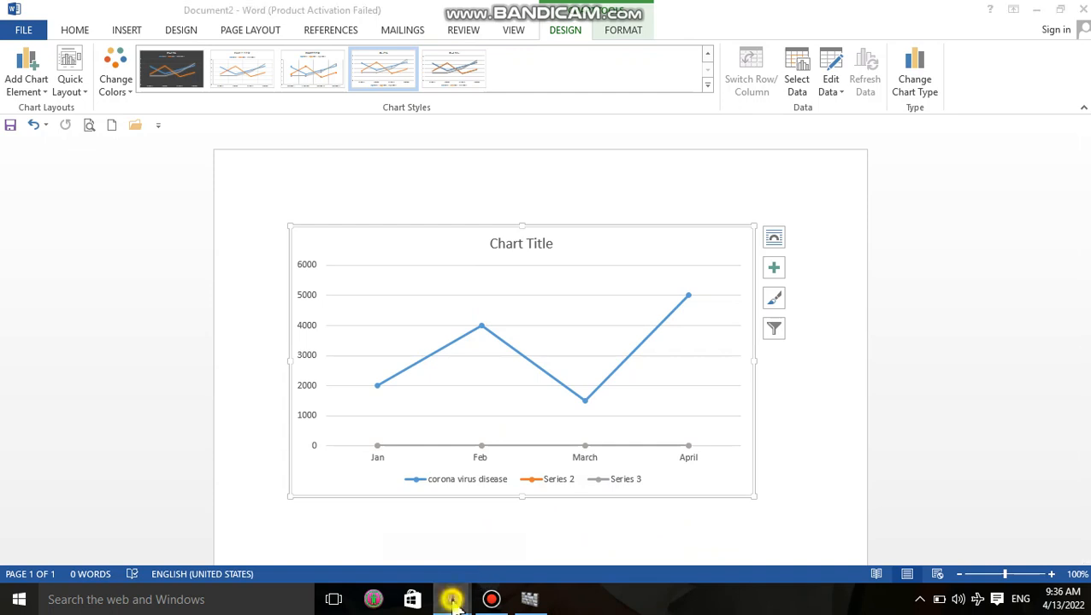
{"action": "mouse_move", "coordinate": [452, 599]}
{"action": "left_click", "coordinate": [427, 522]}
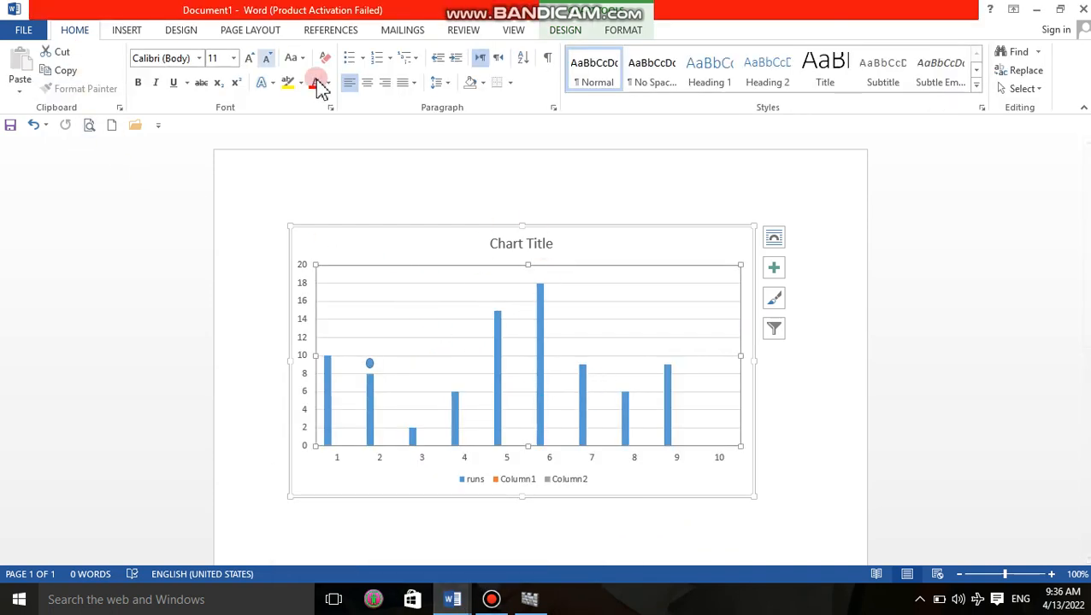
- Hide the primary horizontal axis of the runs column chart
{"action": "left_click", "coordinate": [573, 31]}
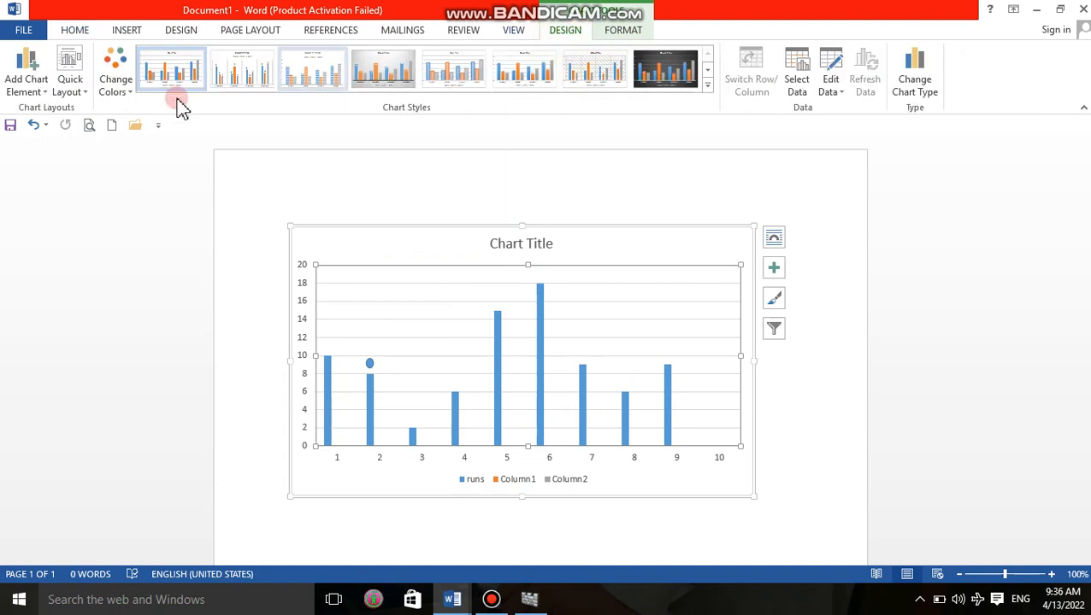
{"action": "left_click", "coordinate": [34, 99]}
{"action": "left_click", "coordinate": [53, 111]}
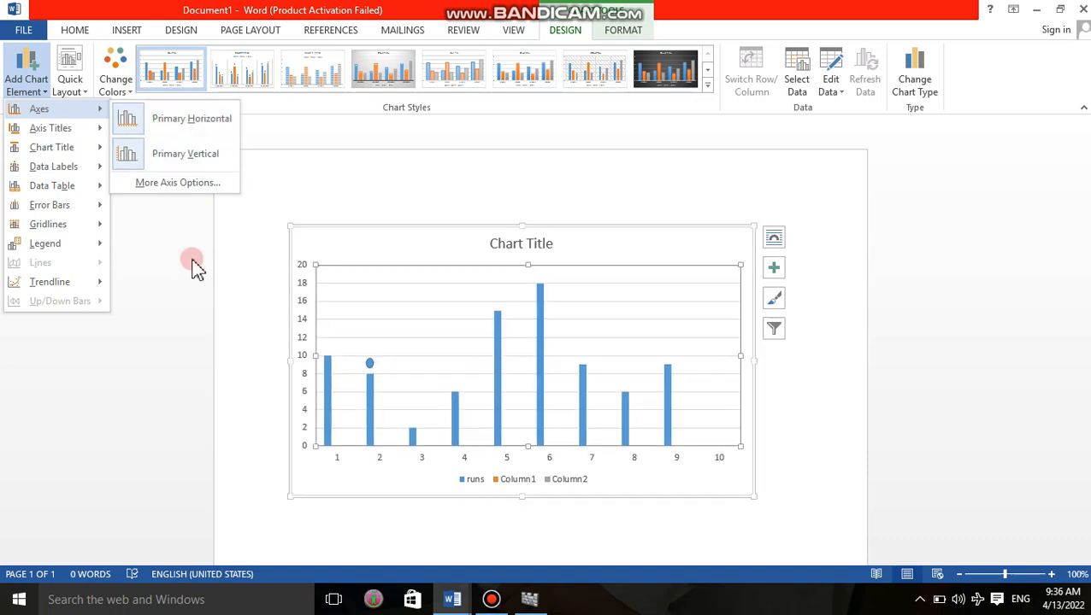
{"action": "left_click", "coordinate": [156, 137]}
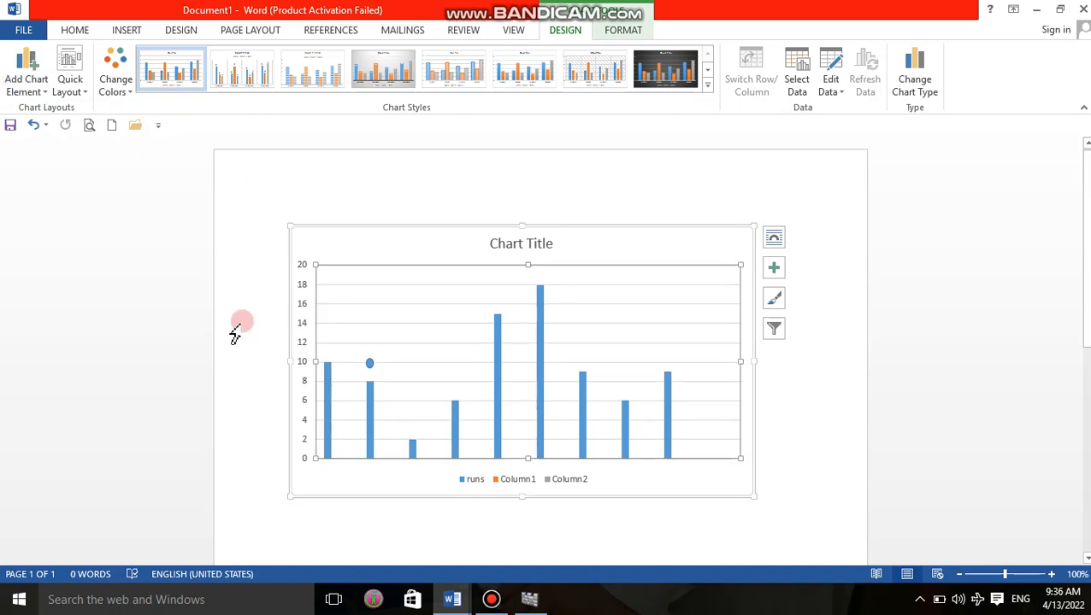
- Reduce the height of the runs column chart slightly by raising its lower edge
{"action": "left_click", "coordinate": [520, 496]}
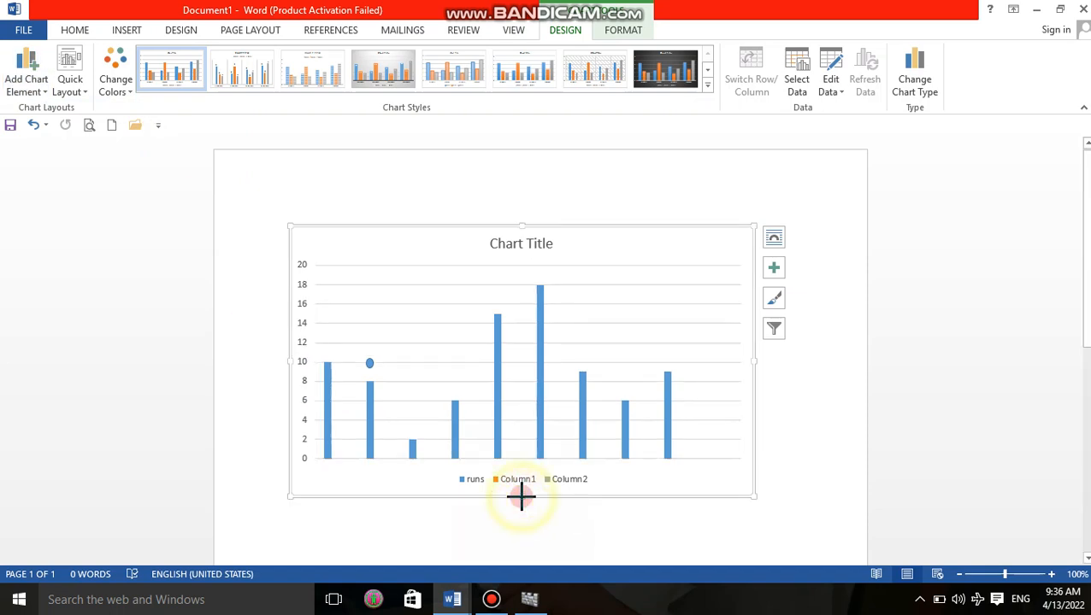
{"action": "mouse_move", "coordinate": [520, 495]}
{"action": "left_mouse_down"}
{"action": "mouse_move", "coordinate": [526, 516]}
{"action": "mouse_move", "coordinate": [521, 485]}
{"action": "left_mouse_up"}
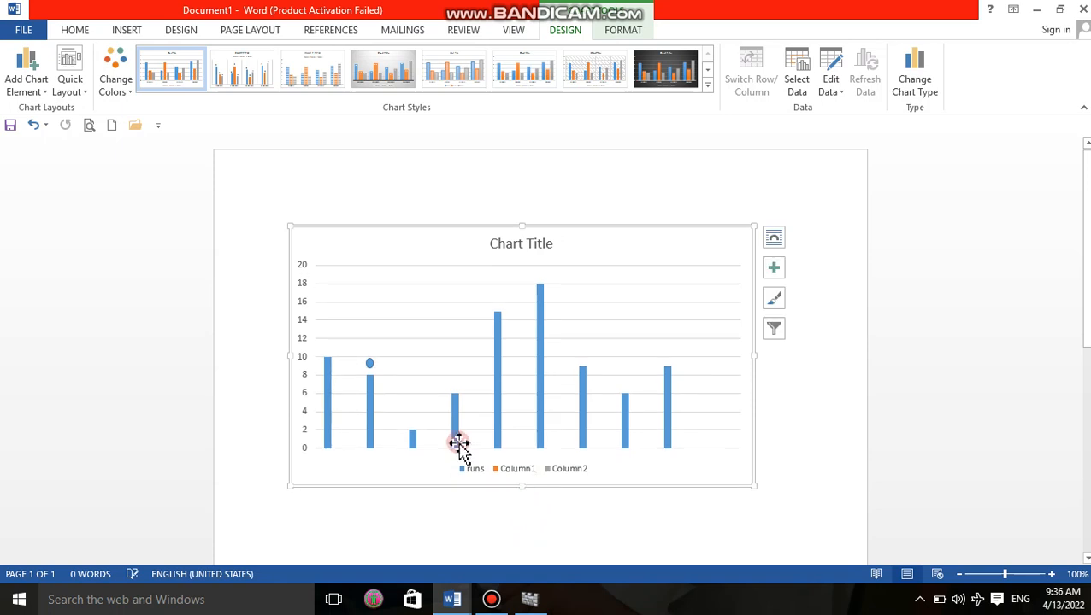
- Restore the primary horizontal axis on the runs column chart
{"action": "left_click", "coordinate": [25, 86]}
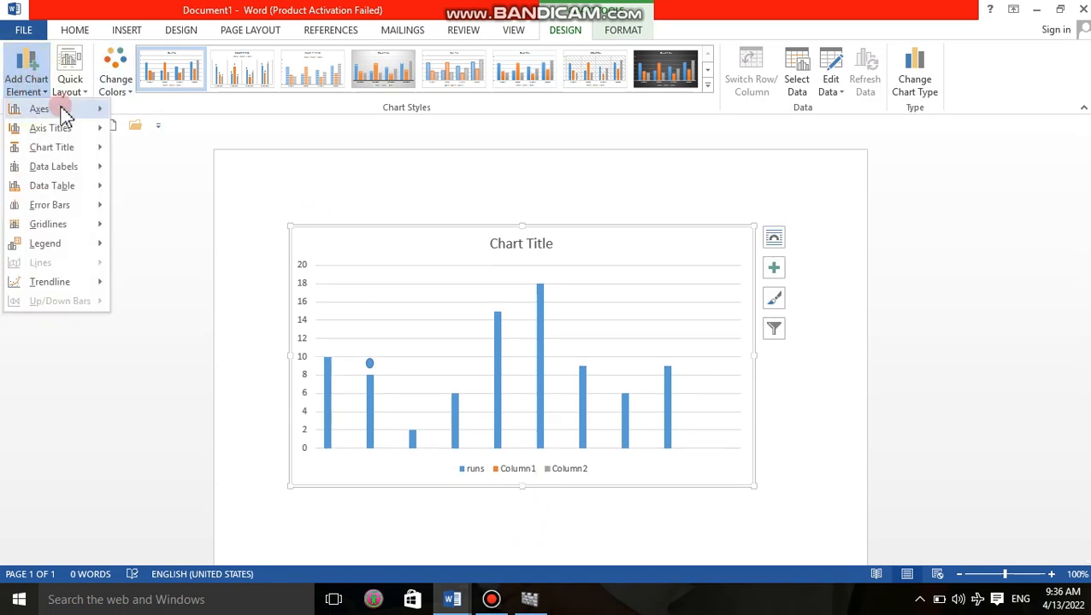
{"action": "mouse_move", "coordinate": [64, 110]}
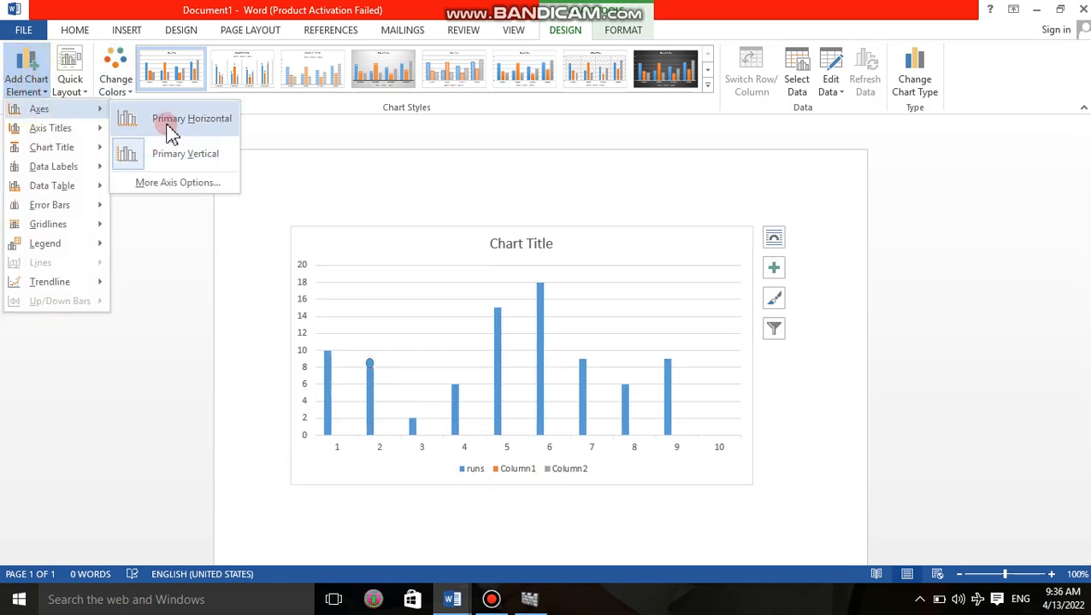
{"action": "left_click", "coordinate": [170, 129]}
{"action": "left_click", "coordinate": [35, 88]}
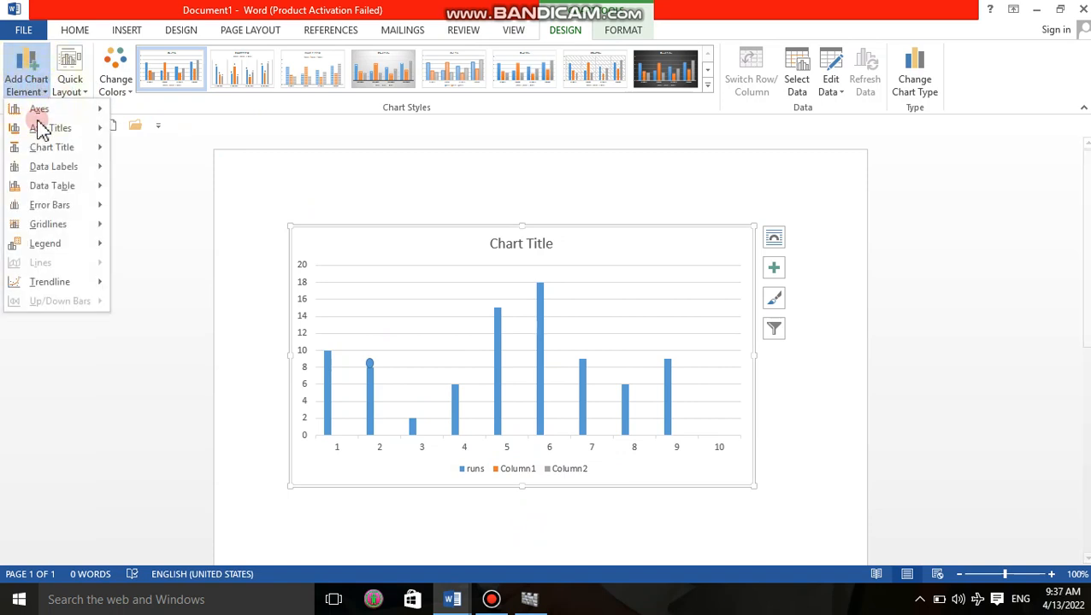
{"action": "mouse_move", "coordinate": [47, 130]}
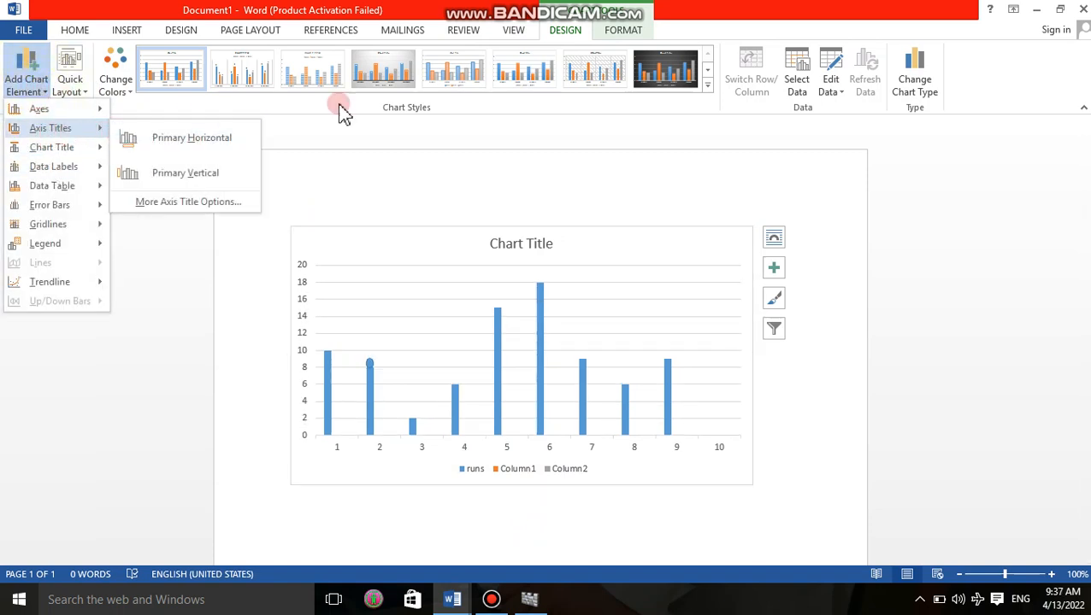
{"action": "left_click", "coordinate": [529, 241]}
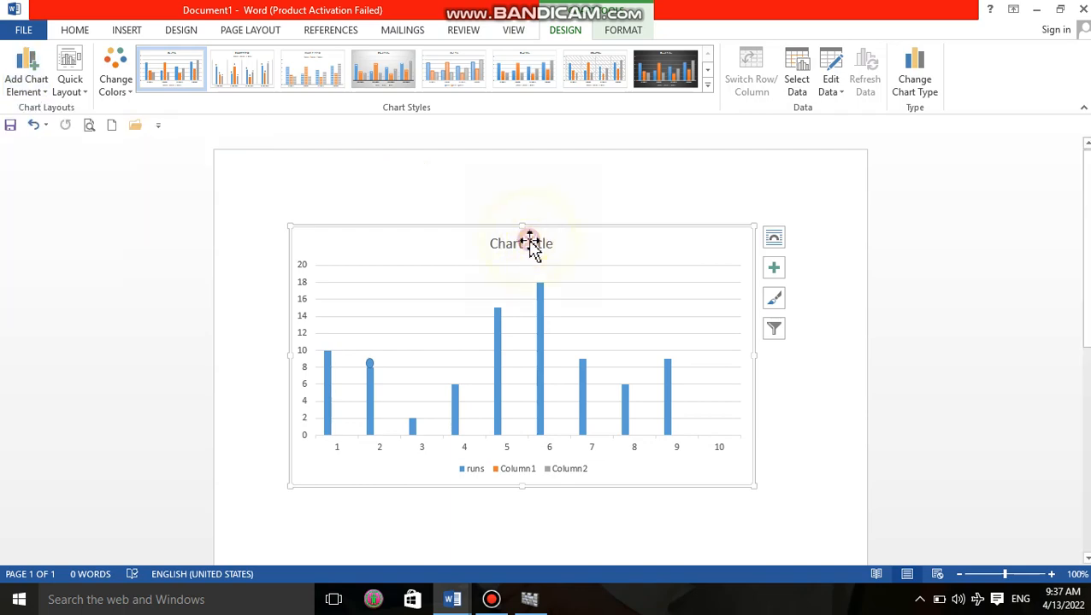